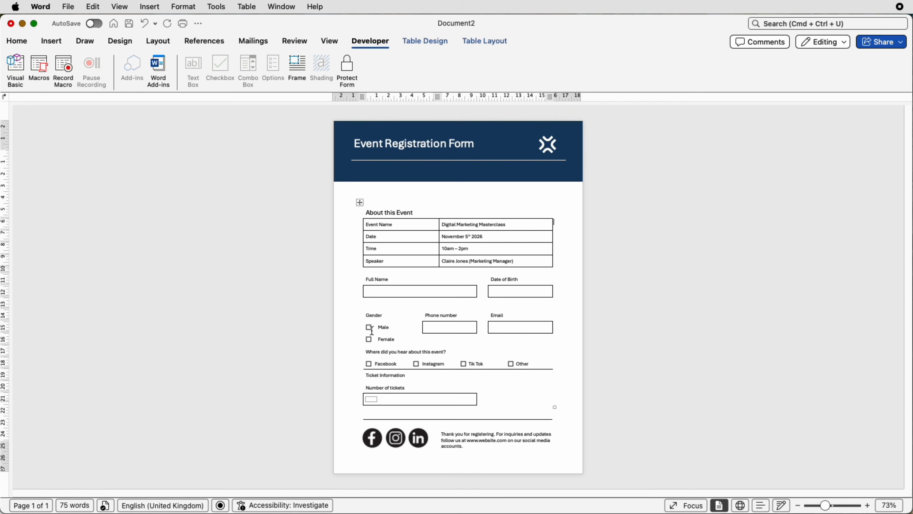
- Create a new blank document and draw a rectangle about 3.63 cm high and 20.75 cm wide across the page top
{"action": "key", "text": "super+n"}
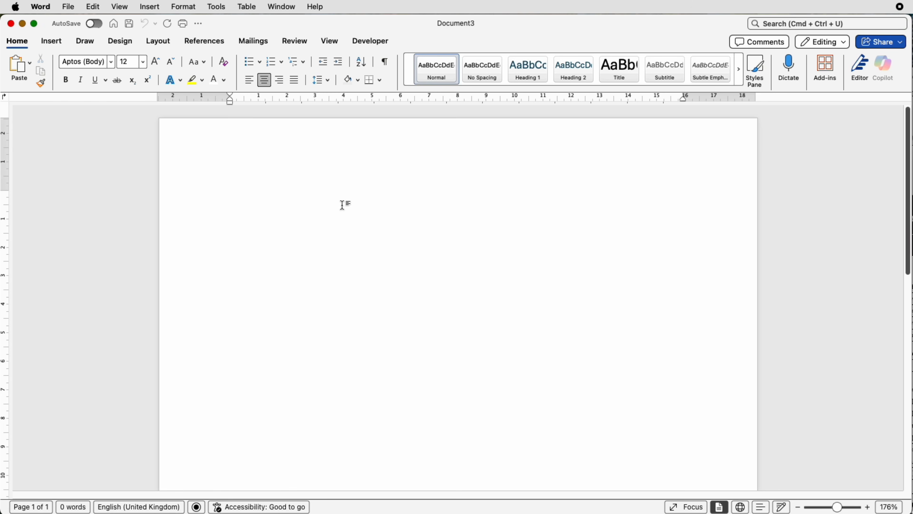
{"action": "left_click", "coordinate": [50, 41]}
{"action": "left_click", "coordinate": [169, 63]}
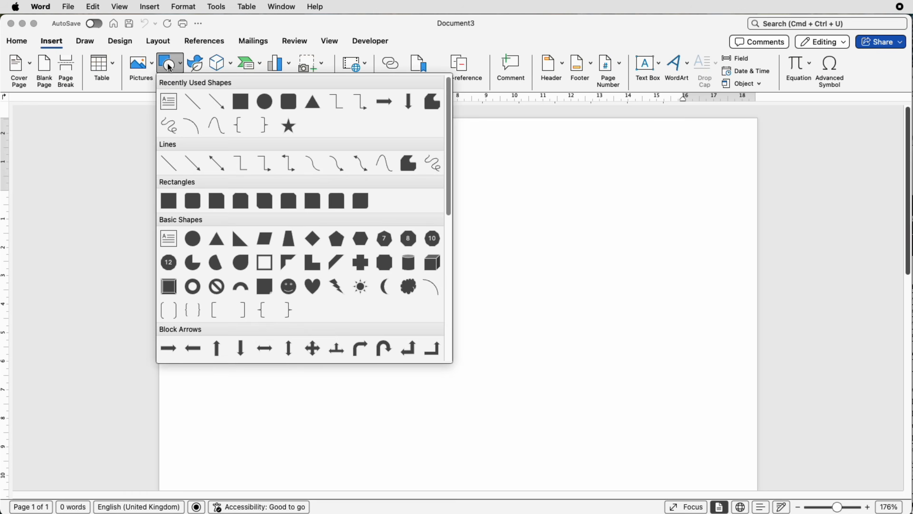
{"action": "left_click", "coordinate": [169, 201]}
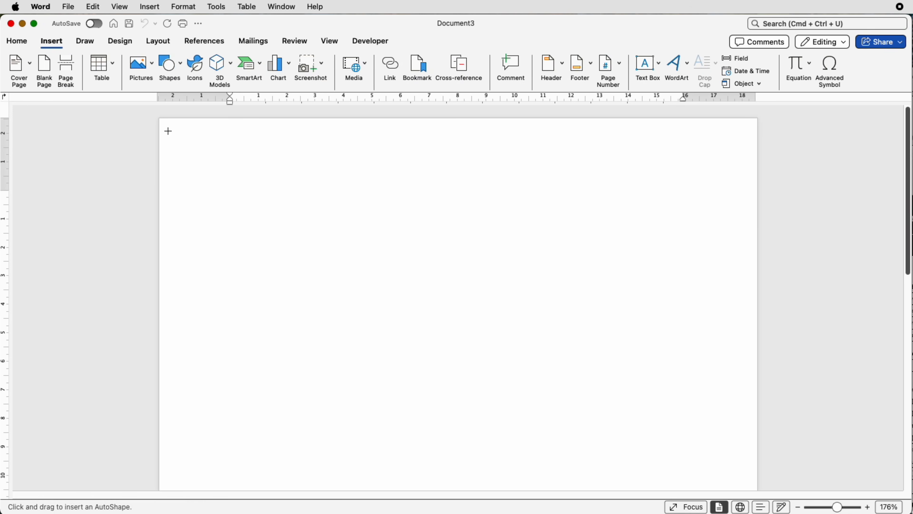
{"action": "left_click_drag", "start_coordinate": [168, 127], "coordinate": [757, 231]}
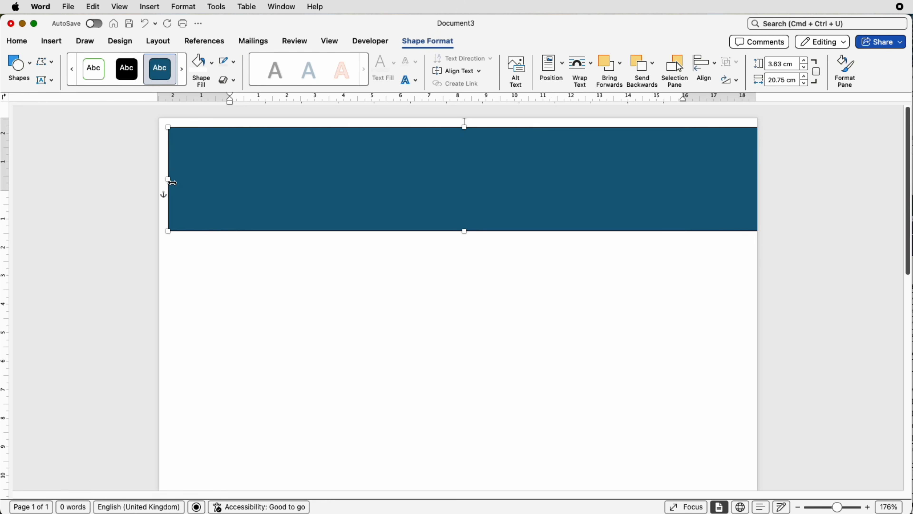
- Extend the rectangle to the page's top and side edges, making it about 5.06 cm high and 21.13 cm wide
{"action": "left_click_drag", "start_coordinate": [168, 179], "coordinate": [159, 179]}
{"action": "left_click_drag", "start_coordinate": [464, 127], "coordinate": [459, 118]}
{"action": "left_click_drag", "start_coordinate": [464, 231], "coordinate": [458, 262]}
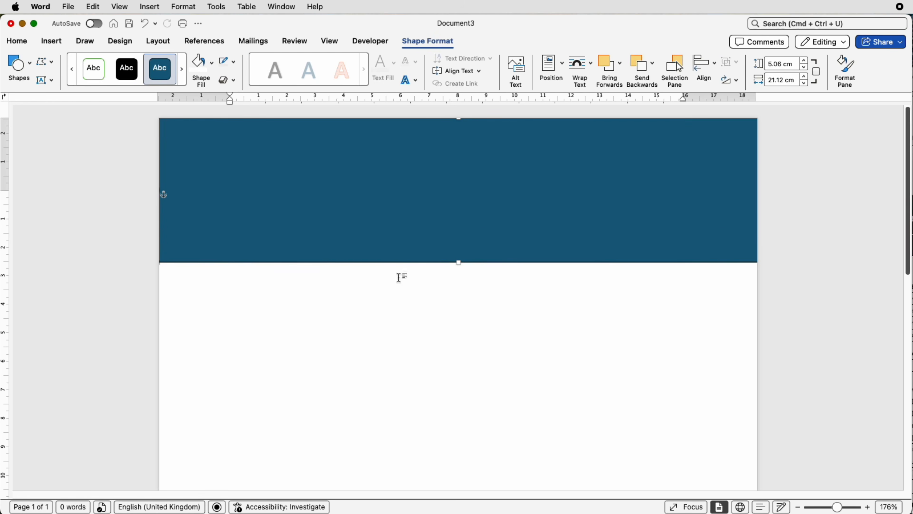
{"action": "left_click", "coordinate": [406, 261]}
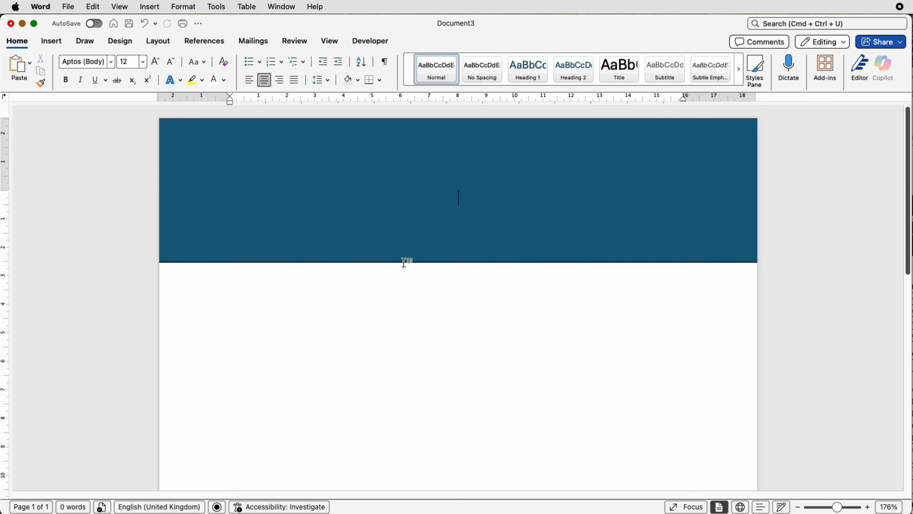
- Remove the banner rectangle's outline and fill it with the standard dark blue colour
{"action": "left_click", "coordinate": [259, 202]}
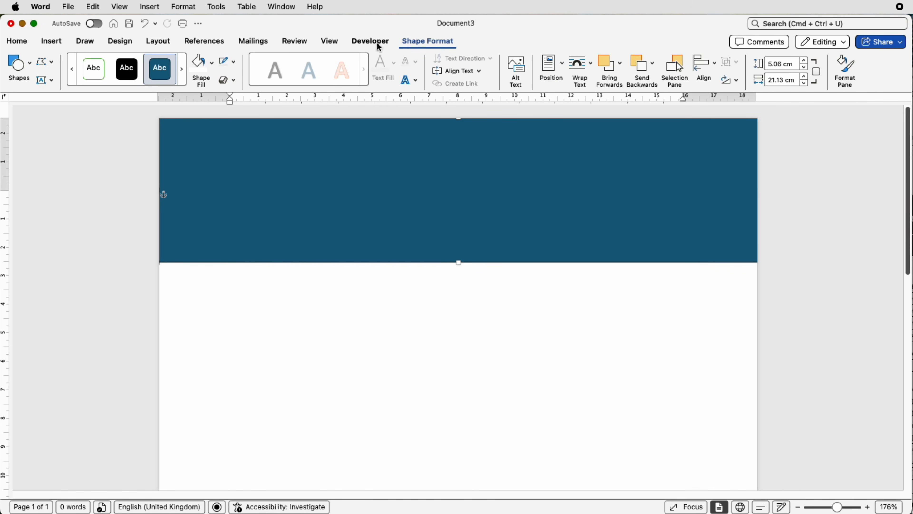
{"action": "left_click", "coordinate": [235, 65]}
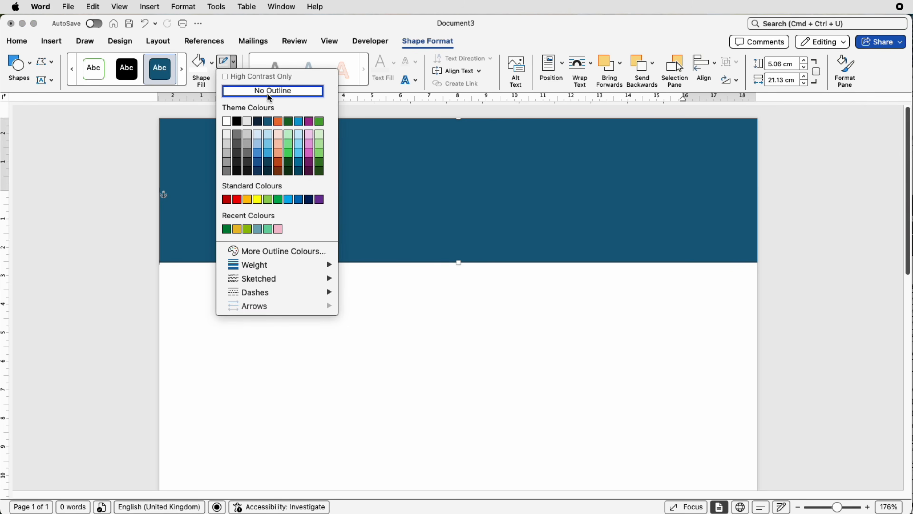
{"action": "left_click", "coordinate": [251, 90]}
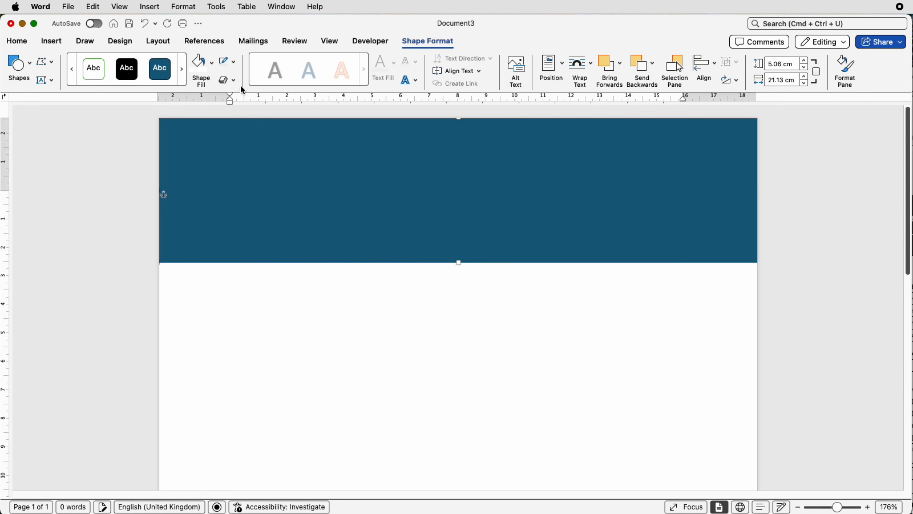
{"action": "left_click", "coordinate": [211, 68]}
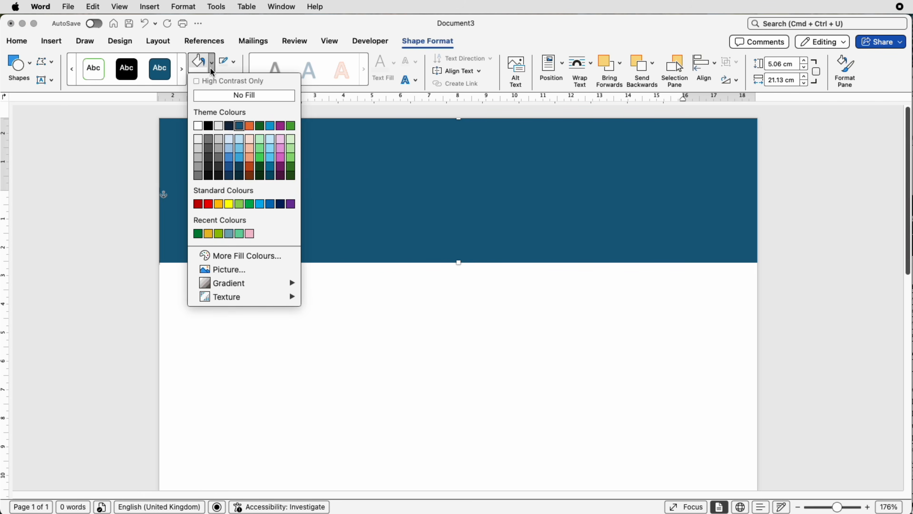
{"action": "left_click", "coordinate": [281, 205]}
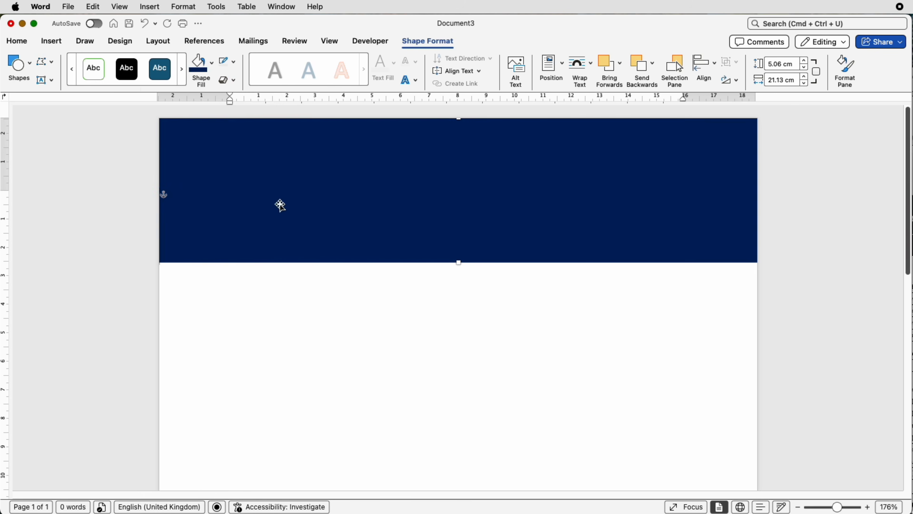
- Draw a text box about 1.98 cm high and 13.54 cm wide below the banner, containing "Event Registration Form"
{"action": "left_click", "coordinate": [52, 41]}
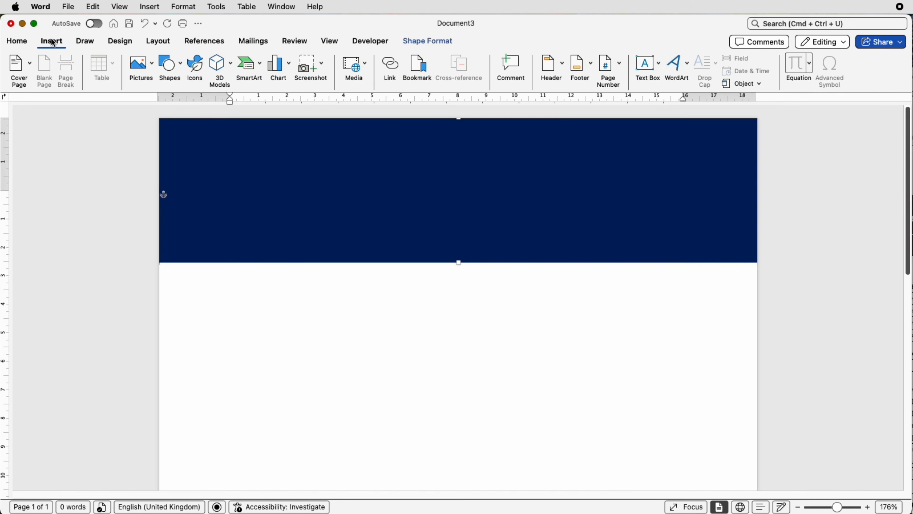
{"action": "left_click", "coordinate": [659, 64]}
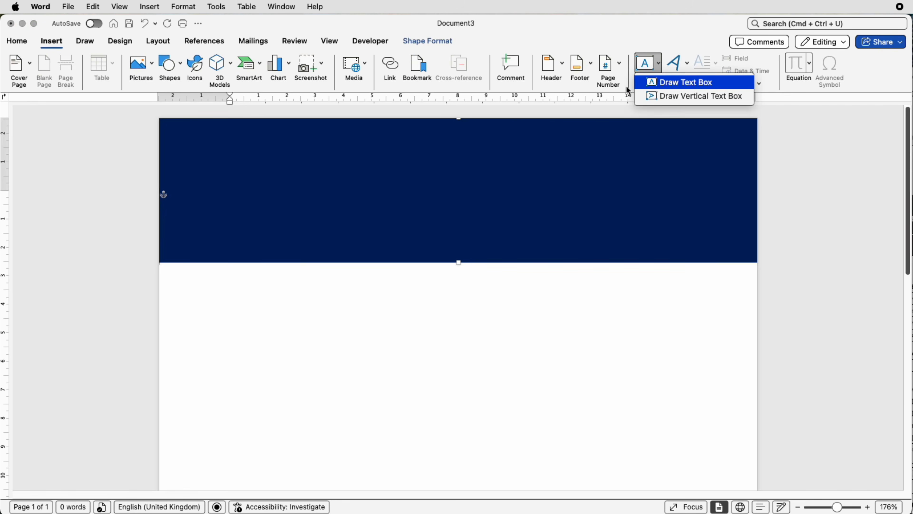
{"action": "left_click", "coordinate": [649, 82]}
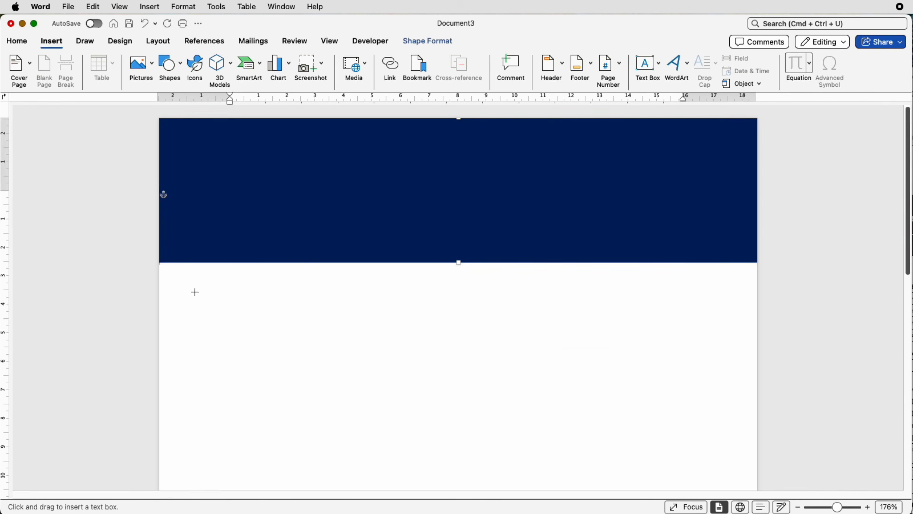
{"action": "left_click_drag", "start_coordinate": [195, 292], "coordinate": [580, 348]}
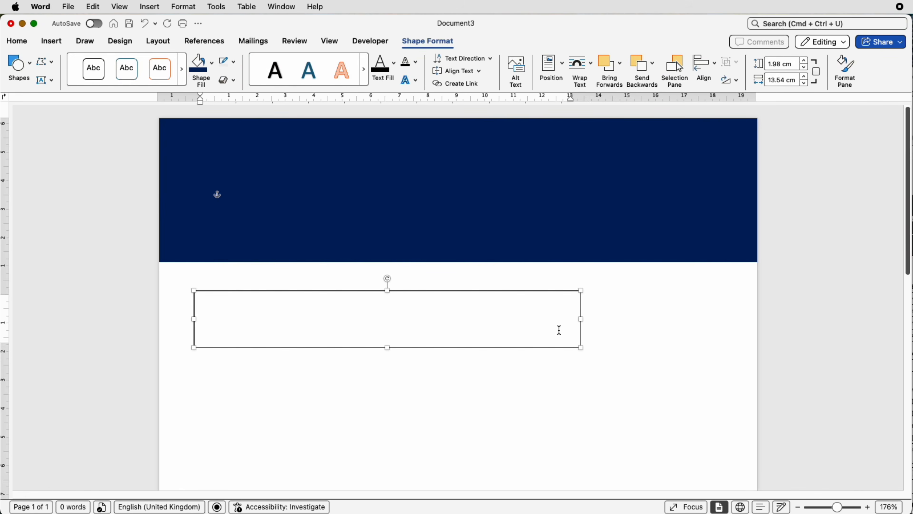
{"action": "type", "text": "Event Registrati"}
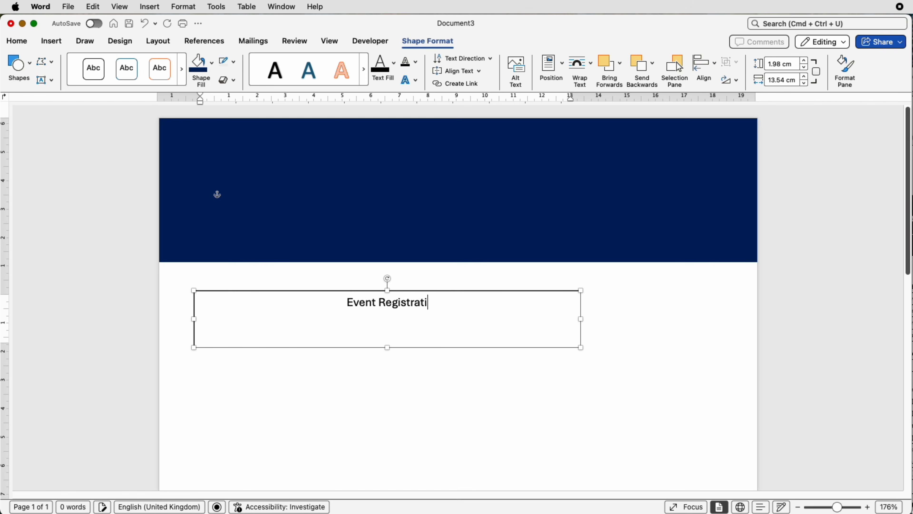
{"action": "type", "text": "on Form"}
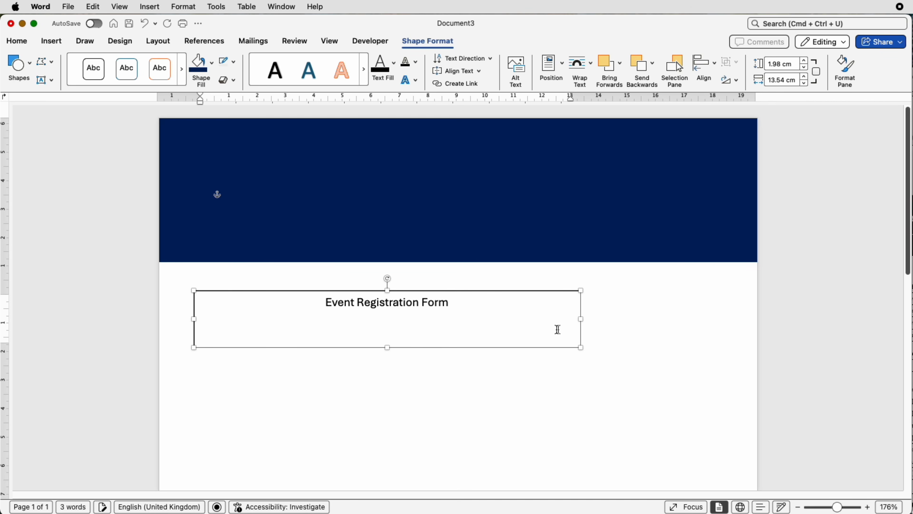
{"action": "left_click", "coordinate": [417, 366]}
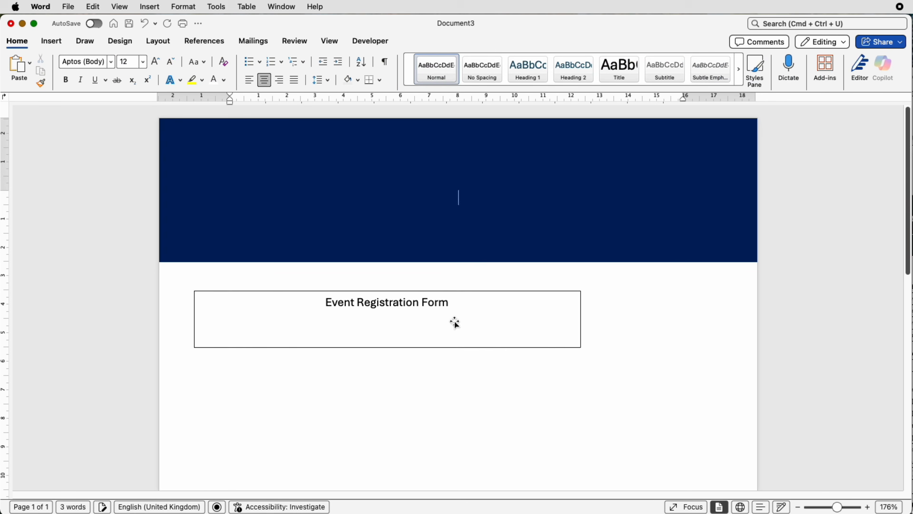
{"action": "left_click_drag", "start_coordinate": [454, 322], "coordinate": [454, 254]}
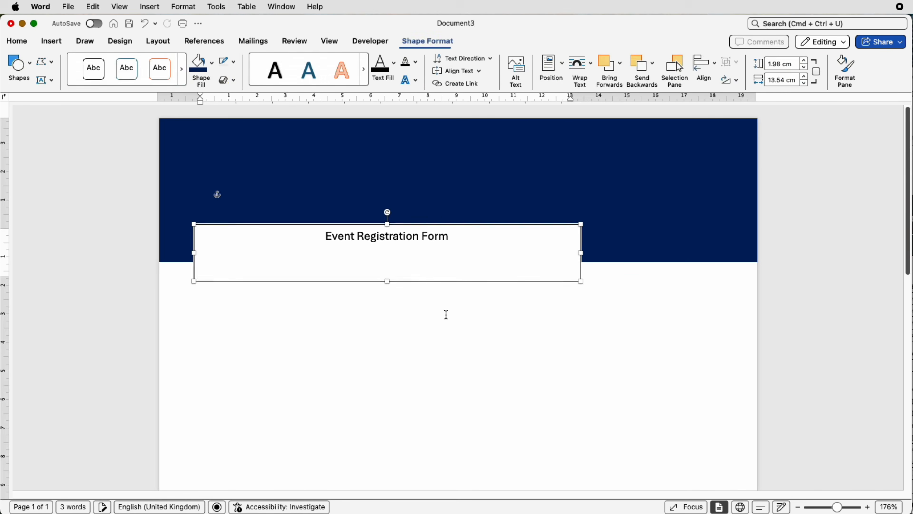
{"action": "left_click", "coordinate": [445, 315]}
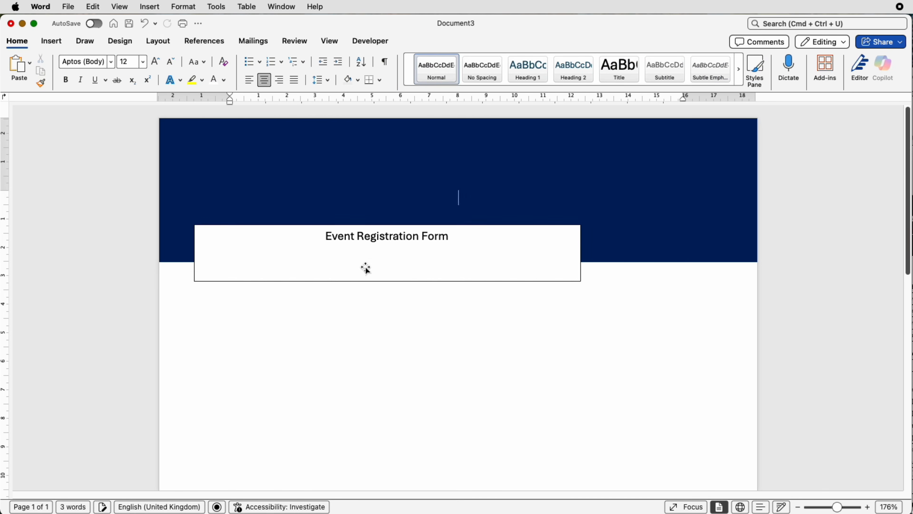
{"action": "left_click_drag", "start_coordinate": [367, 266], "coordinate": [367, 315]}
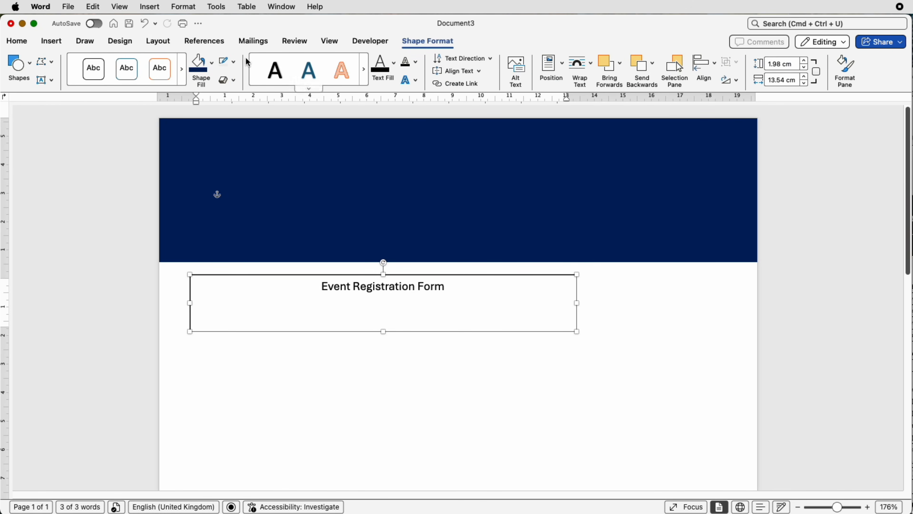
- Remove the title text box's outline and fill, and move it onto the blue banner
{"action": "left_click", "coordinate": [233, 61]}
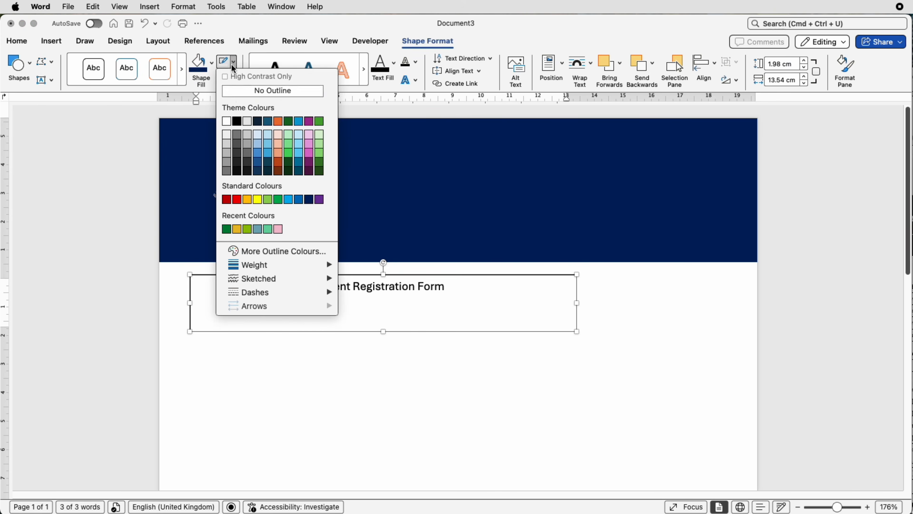
{"action": "left_click", "coordinate": [233, 93]}
{"action": "left_click", "coordinate": [212, 63]}
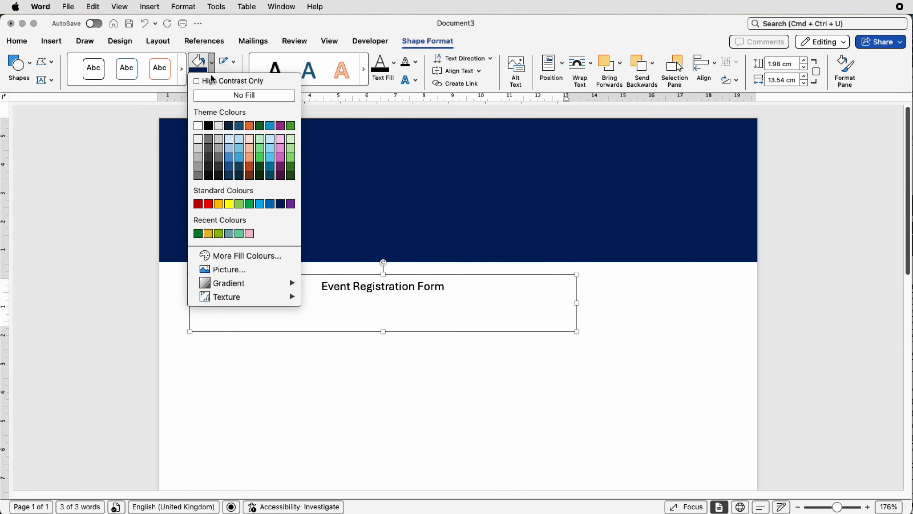
{"action": "left_click", "coordinate": [210, 95]}
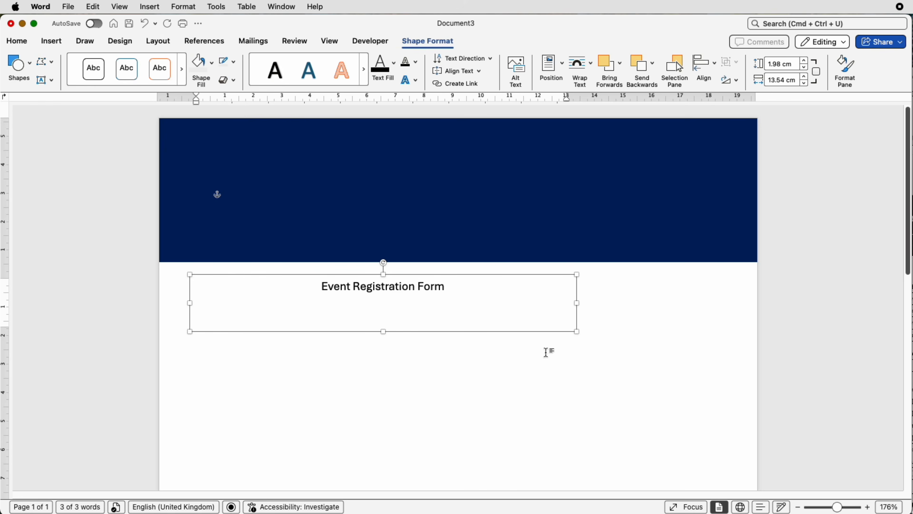
{"action": "left_click_drag", "start_coordinate": [487, 289], "coordinate": [483, 168]}
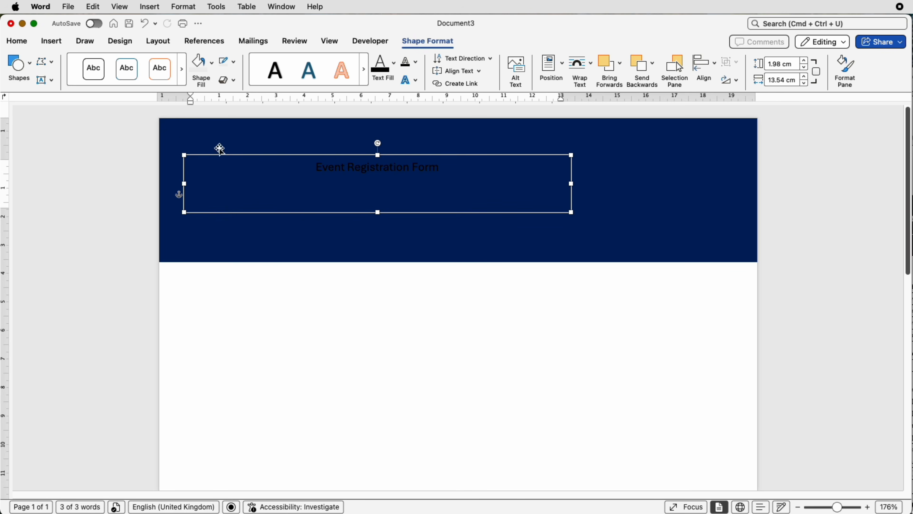
- Format the "Event Registration Form" title in white at font size 22
{"action": "left_click", "coordinate": [18, 41]}
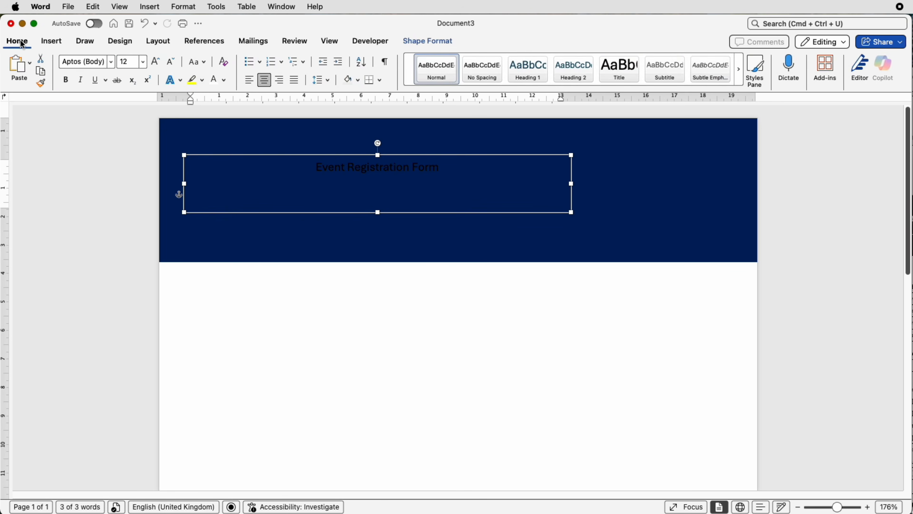
{"action": "left_click", "coordinate": [157, 66]}
{"action": "left_click", "coordinate": [157, 66]}
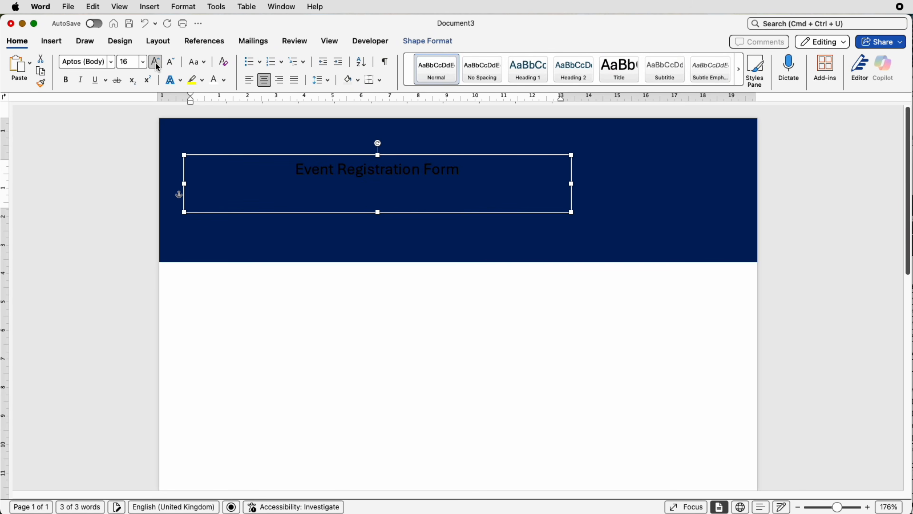
{"action": "left_click", "coordinate": [157, 66]}
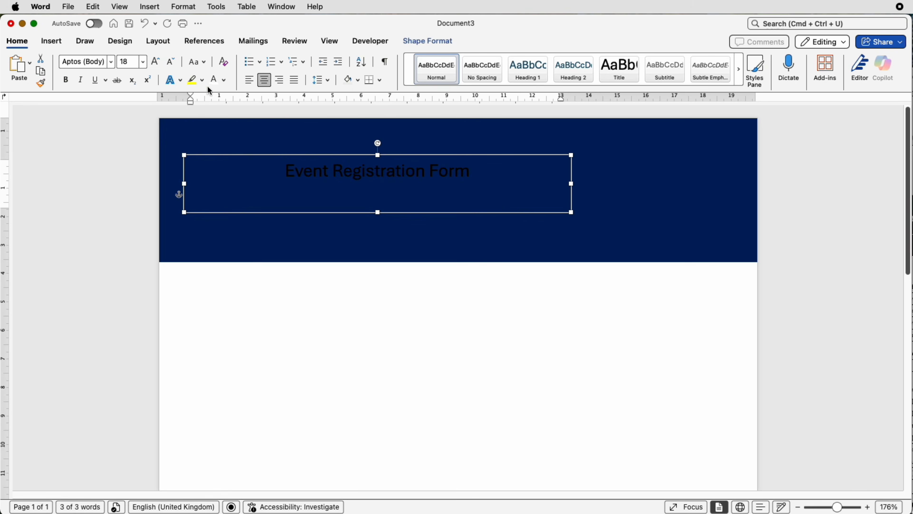
{"action": "left_click", "coordinate": [224, 80]}
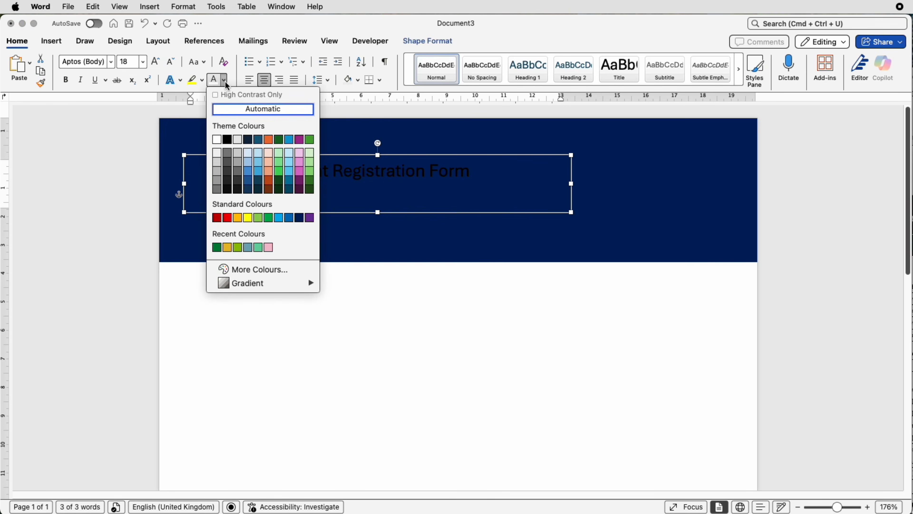
{"action": "left_click", "coordinate": [215, 140]}
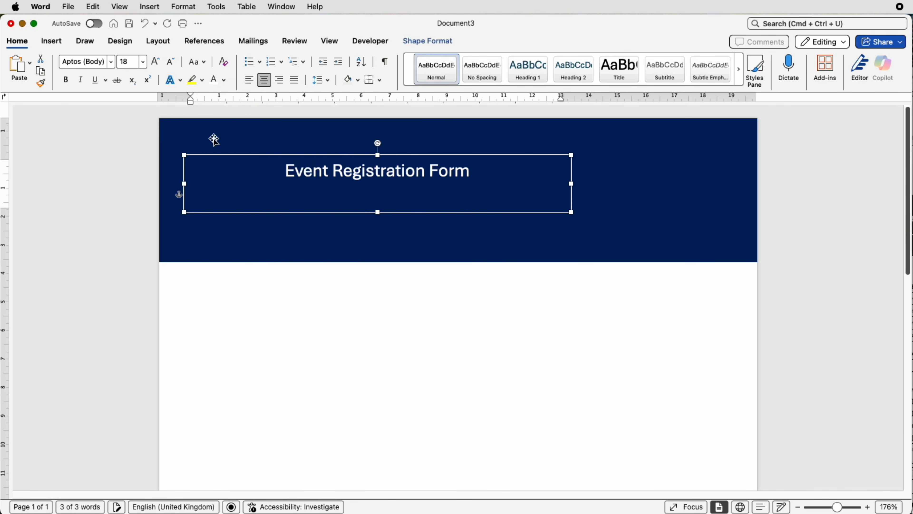
{"action": "left_click", "coordinate": [155, 63]}
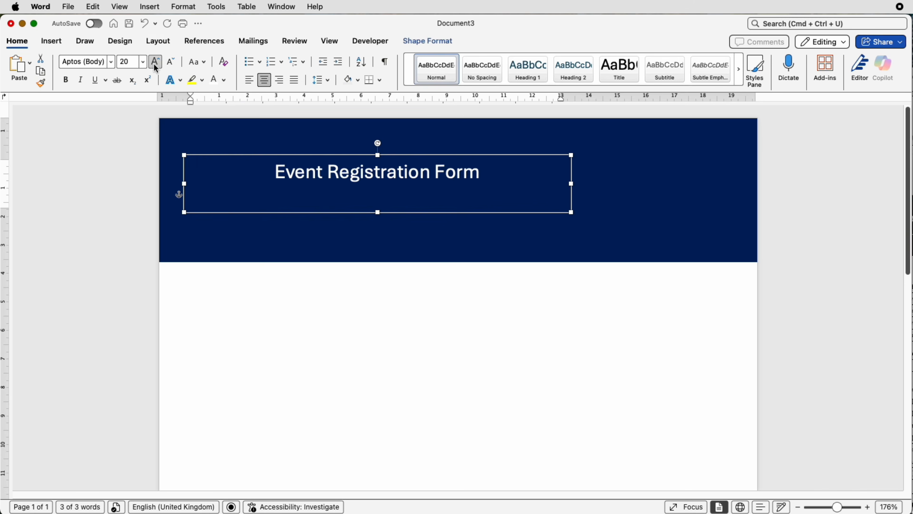
{"action": "left_click", "coordinate": [155, 63]}
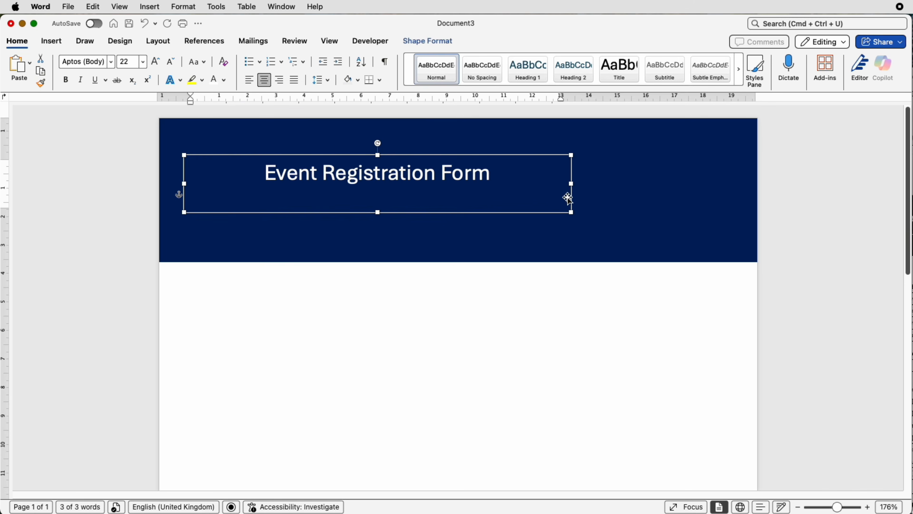
- Shrink the title text box to fit closely around its text and move it slightly higher on the banner
{"action": "left_click_drag", "start_coordinate": [571, 212], "coordinate": [450, 195]}
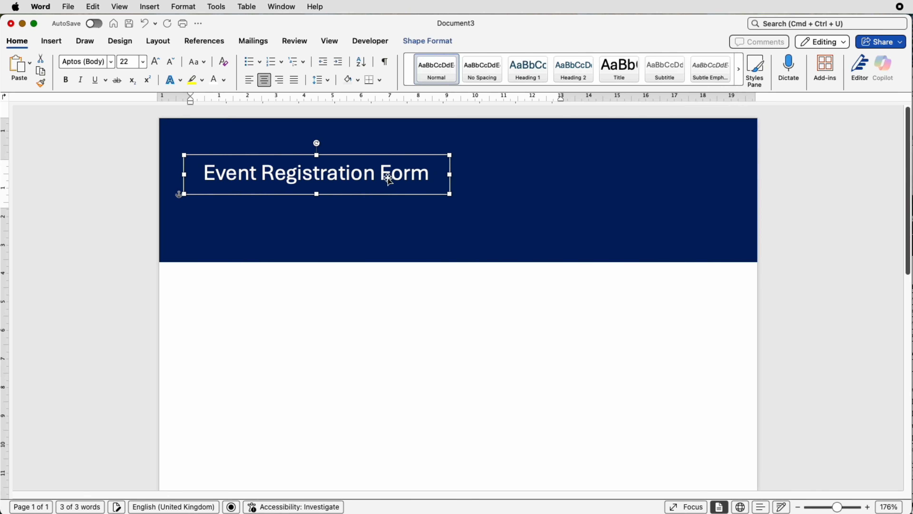
{"action": "mouse_move", "coordinate": [310, 175]}
{"action": "left_mouse_down"}
{"action": "mouse_move", "coordinate": [316, 161]}
{"action": "mouse_move", "coordinate": [309, 160]}
{"action": "left_mouse_up"}
{"action": "left_click", "coordinate": [369, 222]}
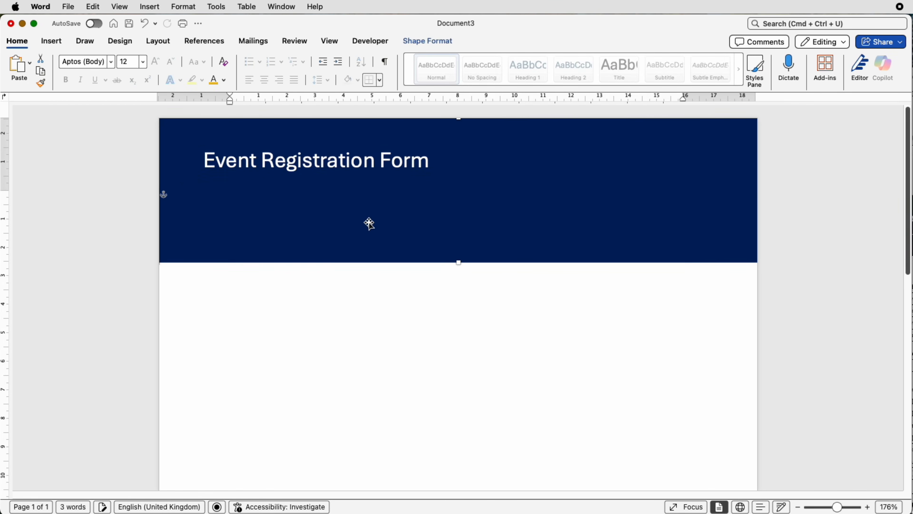
- Insert the bold icon of four curved strokes from the stock icons and set its text wrapping to In Front of Text
{"action": "left_click", "coordinate": [50, 41]}
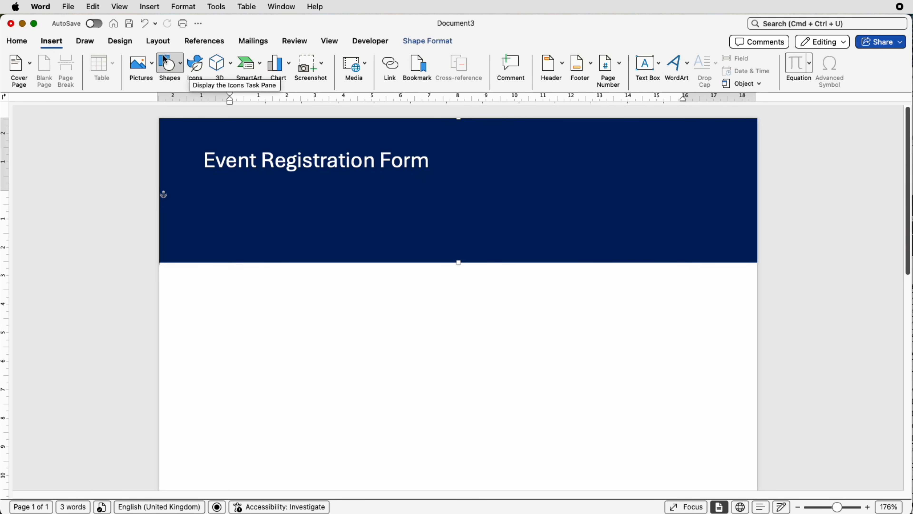
{"action": "left_click", "coordinate": [154, 67]}
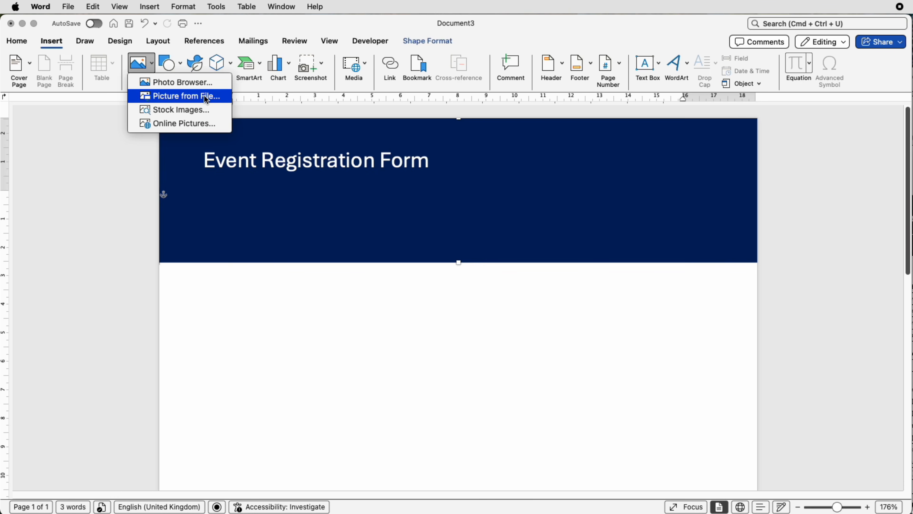
{"action": "left_click", "coordinate": [199, 66]}
{"action": "left_click", "coordinate": [199, 66]}
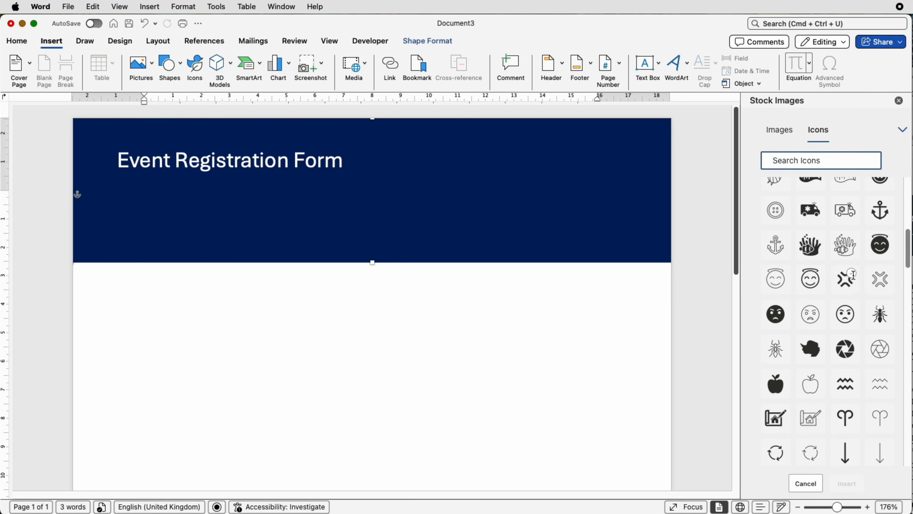
{"action": "left_click", "coordinate": [855, 277]}
{"action": "left_click", "coordinate": [849, 486]}
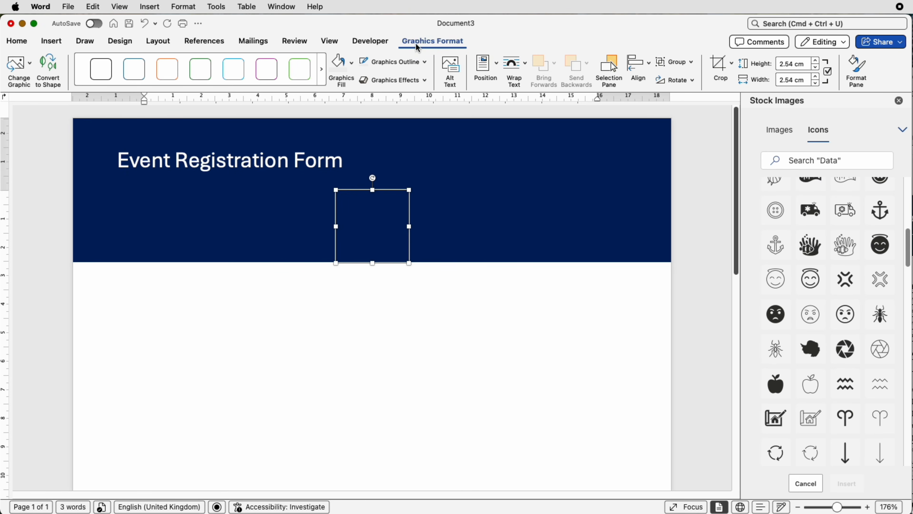
{"action": "left_click", "coordinate": [526, 72]}
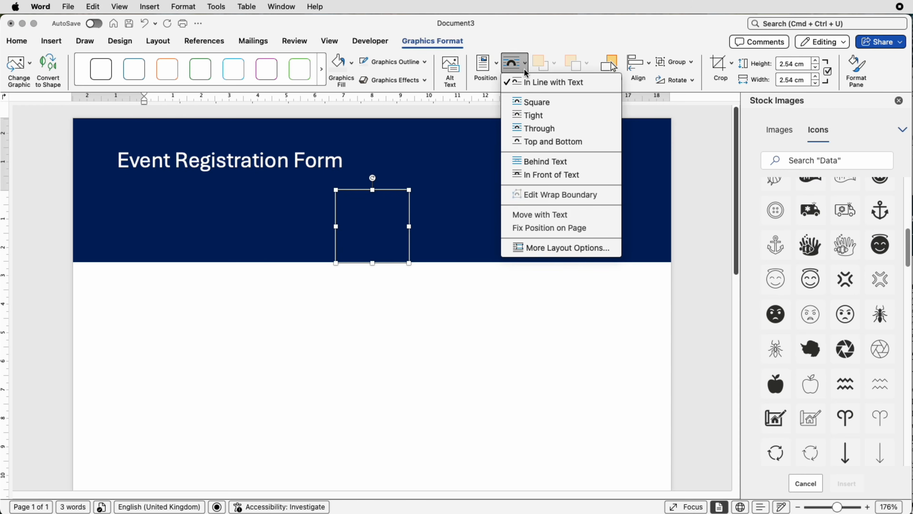
{"action": "left_click", "coordinate": [529, 174]}
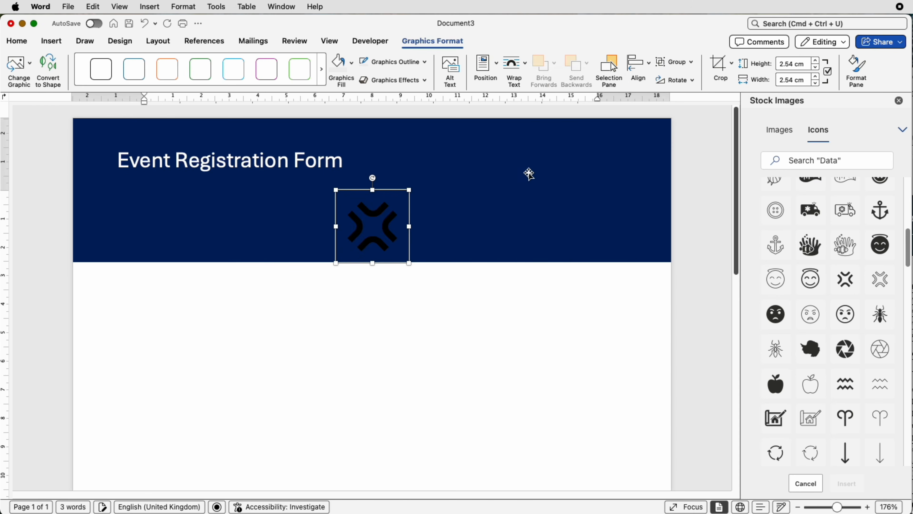
- Fill the icon with white, shrink it and move it to the right end of the banner, level with the title
{"action": "left_click", "coordinate": [352, 71]}
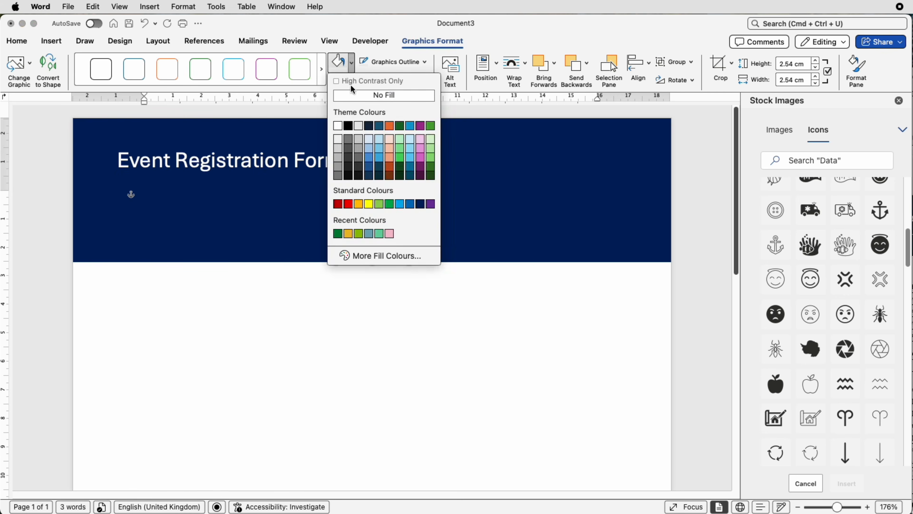
{"action": "left_click", "coordinate": [340, 126]}
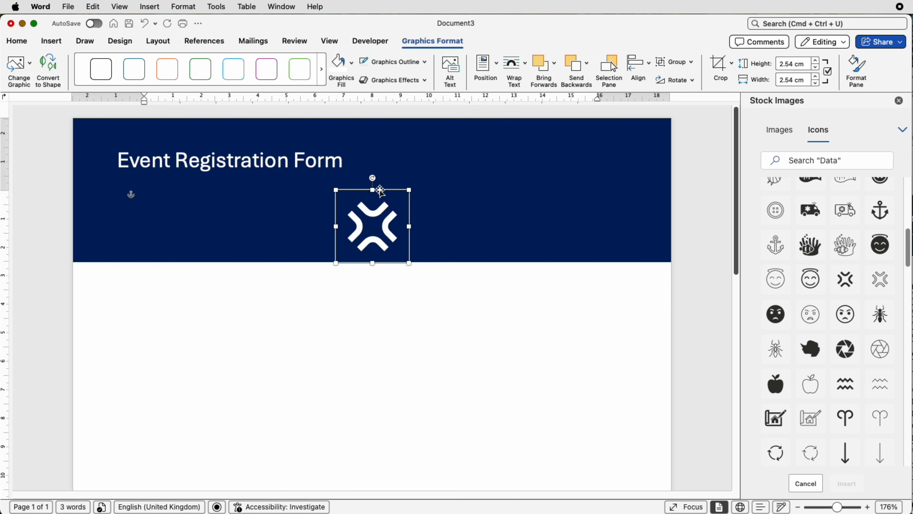
{"action": "left_click_drag", "start_coordinate": [388, 184], "coordinate": [610, 178]}
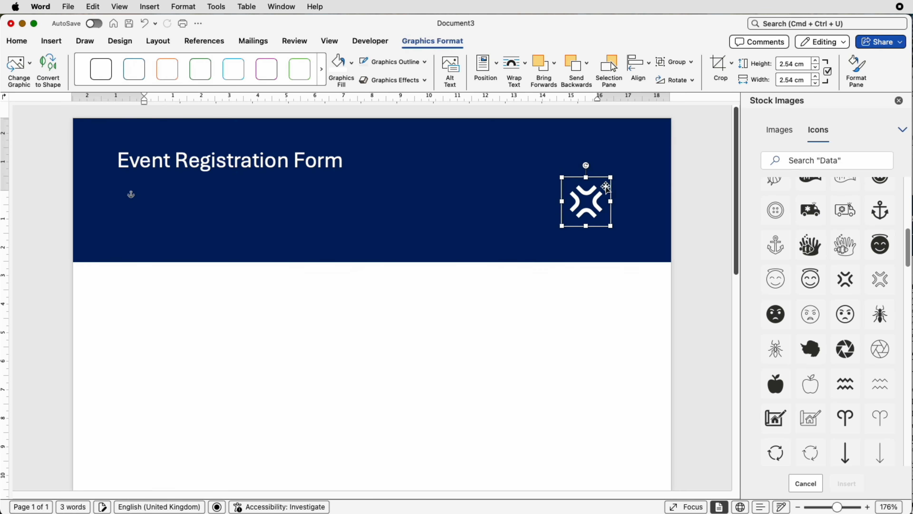
- Draw a horizontal line about 17.55 cm long across the banner, below the title and the icon
{"action": "left_click", "coordinate": [49, 43]}
{"action": "left_click", "coordinate": [182, 75]}
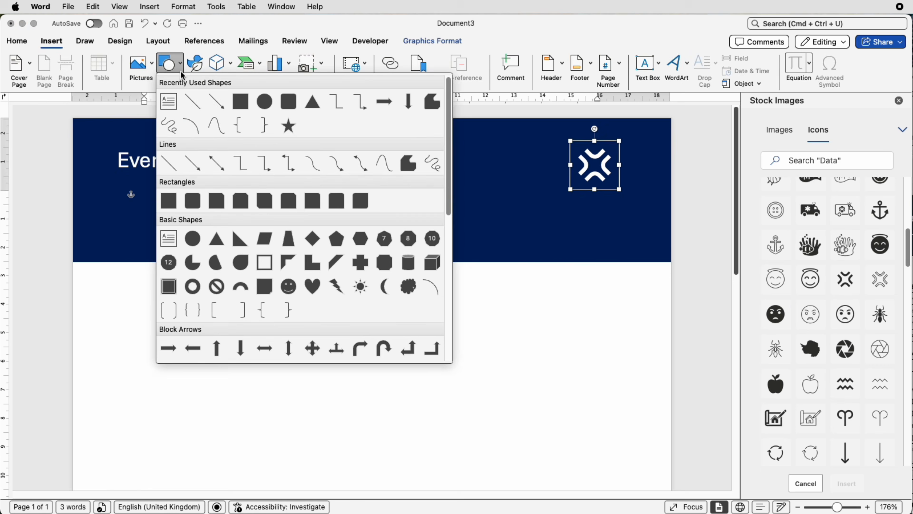
{"action": "left_click", "coordinate": [169, 163]}
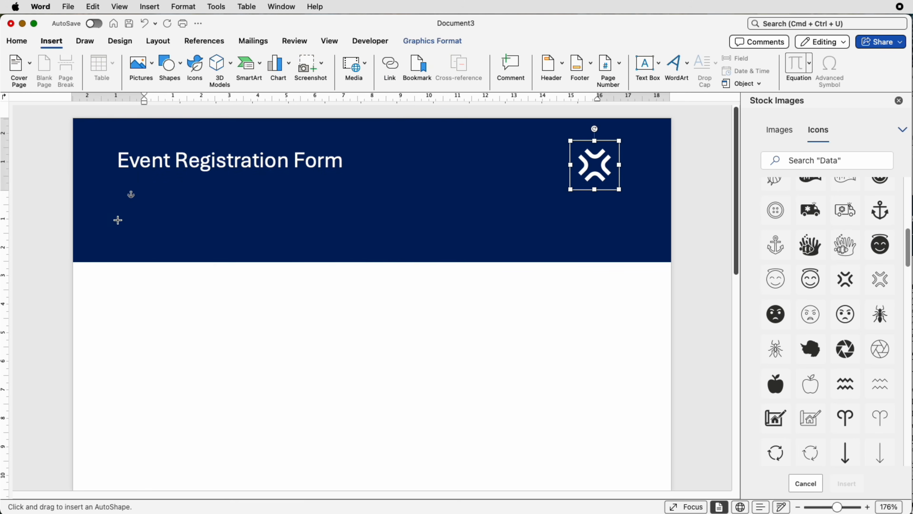
{"action": "left_click_drag", "start_coordinate": [118, 219], "coordinate": [619, 220]}
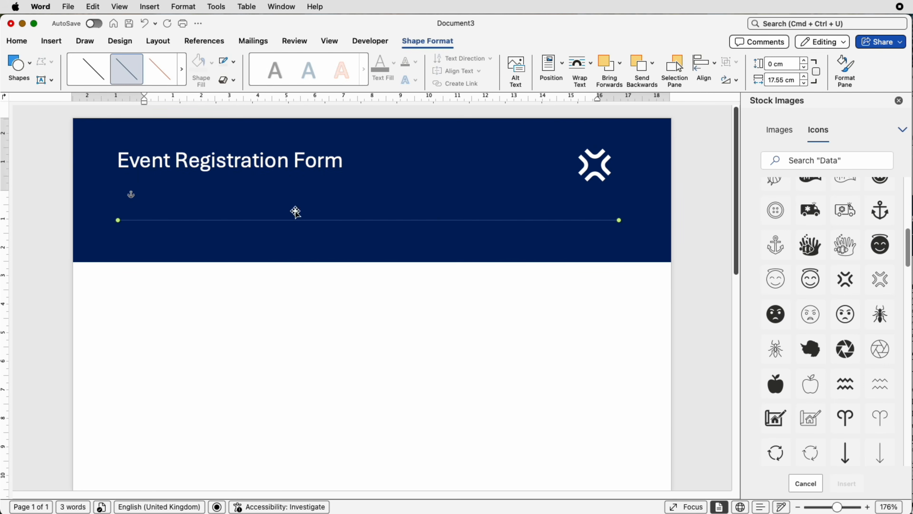
- Colour the banner's horizontal line white and nudge it up closer to the title and icon
{"action": "left_click", "coordinate": [233, 63]}
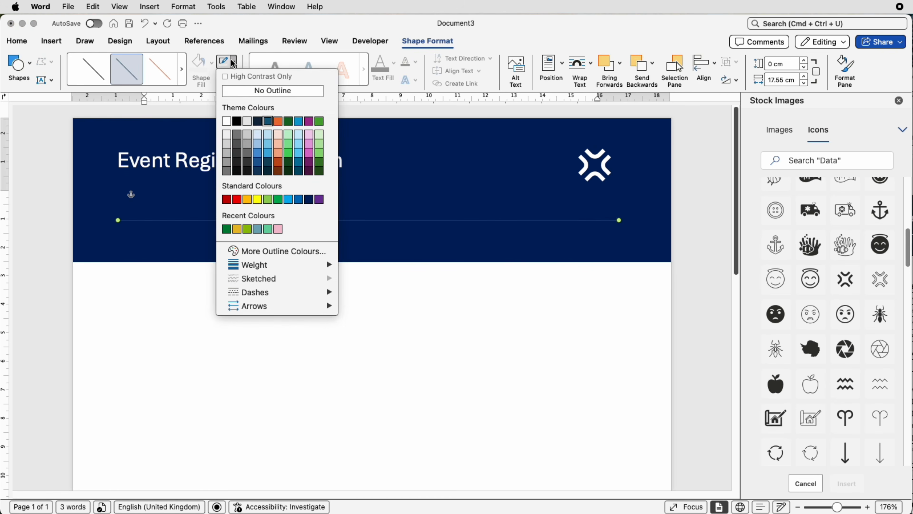
{"action": "left_click", "coordinate": [227, 123]}
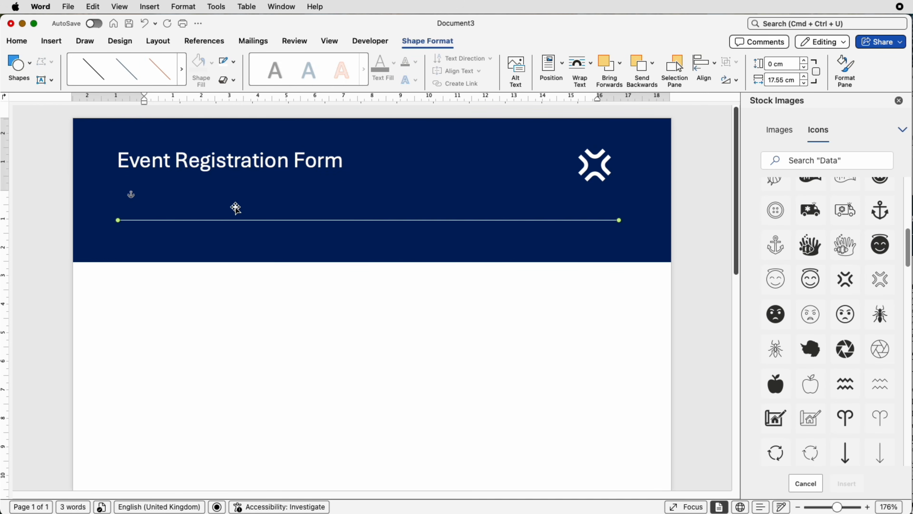
{"action": "key", "text": "Up"}
{"action": "key", "text": "Up"}
{"action": "key", "text": "Up"}
{"action": "key", "text": "Up"}
{"action": "key", "text": "Up"}
{"action": "key", "text": "Up"}
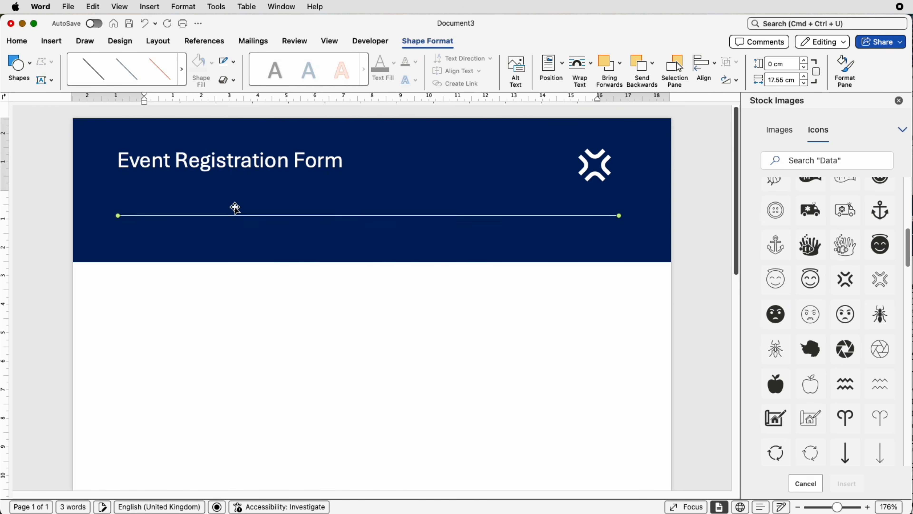
{"action": "key", "text": "Up"}
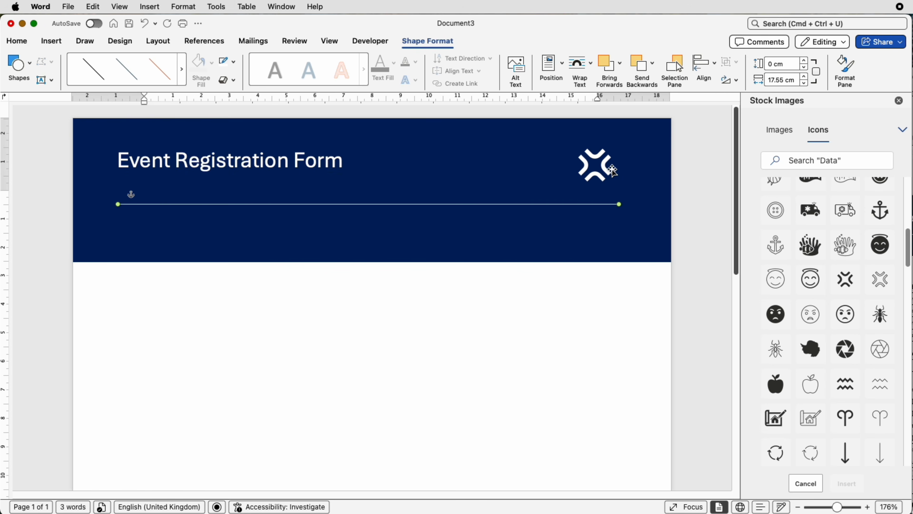
{"action": "left_click", "coordinate": [329, 293]}
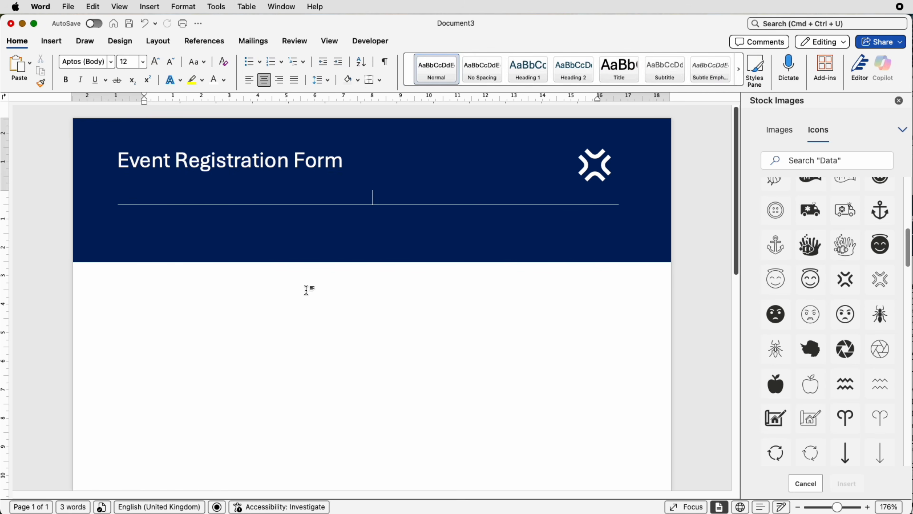
- Nudge the "Event Registration Form" title text box down slightly so it sits closer to the white line
{"action": "left_click", "coordinate": [183, 167]}
{"action": "key", "text": "Down"}
{"action": "key", "text": "Down"}
{"action": "key", "text": "Down"}
{"action": "key", "text": "Down"}
{"action": "key", "text": "Down"}
{"action": "key", "text": "Down"}
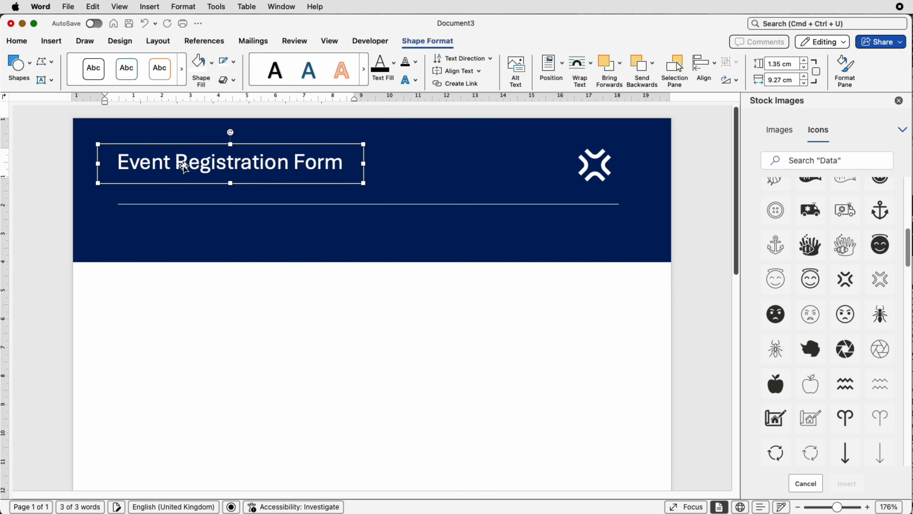
{"action": "key", "text": "Down"}
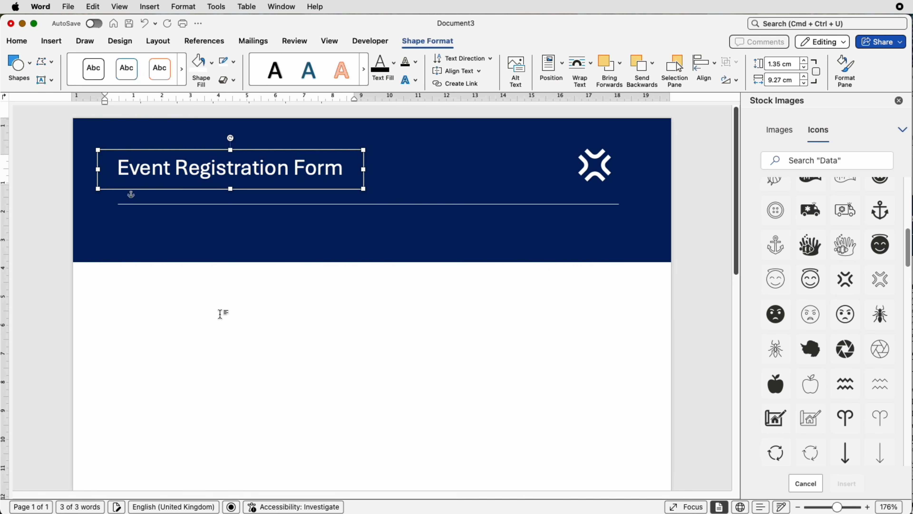
{"action": "left_click", "coordinate": [230, 313]}
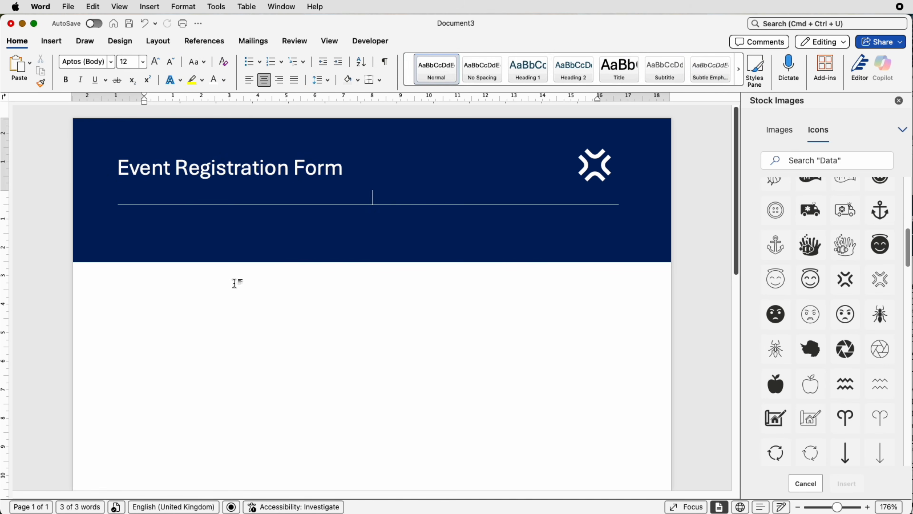
- Shorten the dark blue banner from its lower edge to a height of about 4.6 cm
{"action": "left_click", "coordinate": [374, 262]}
{"action": "left_click_drag", "start_coordinate": [372, 263], "coordinate": [373, 248]}
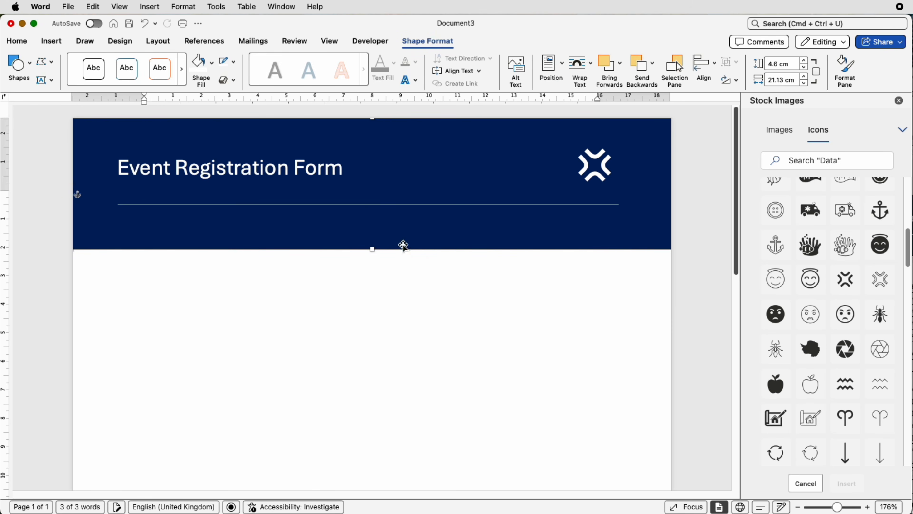
{"action": "left_click", "coordinate": [412, 281]}
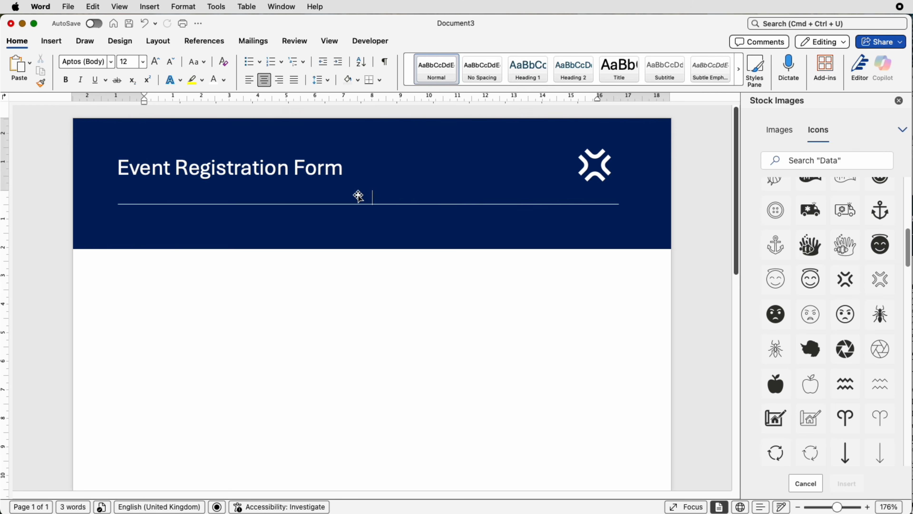
- Group the icon, dark blue banner, white line and title text box into one object
{"action": "left_click", "coordinate": [595, 175]}
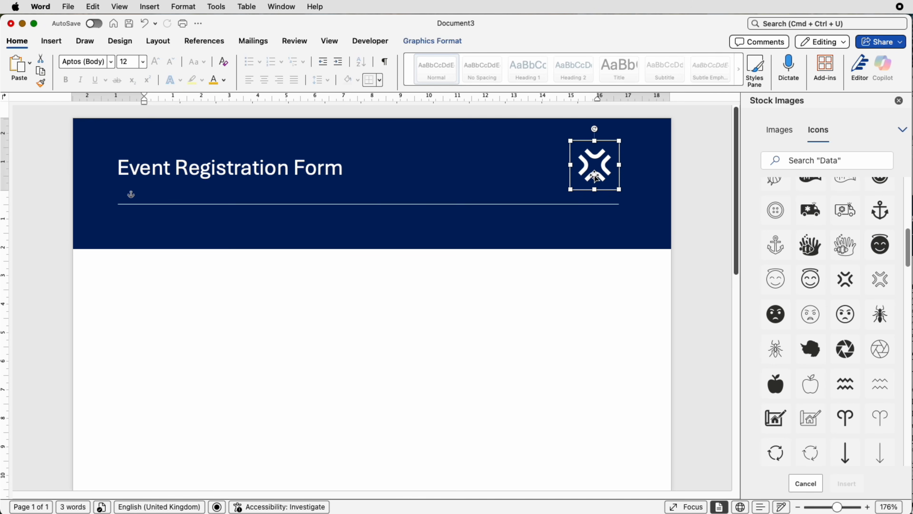
{"action": "left_click", "coordinate": [577, 225], "text": "shift"}
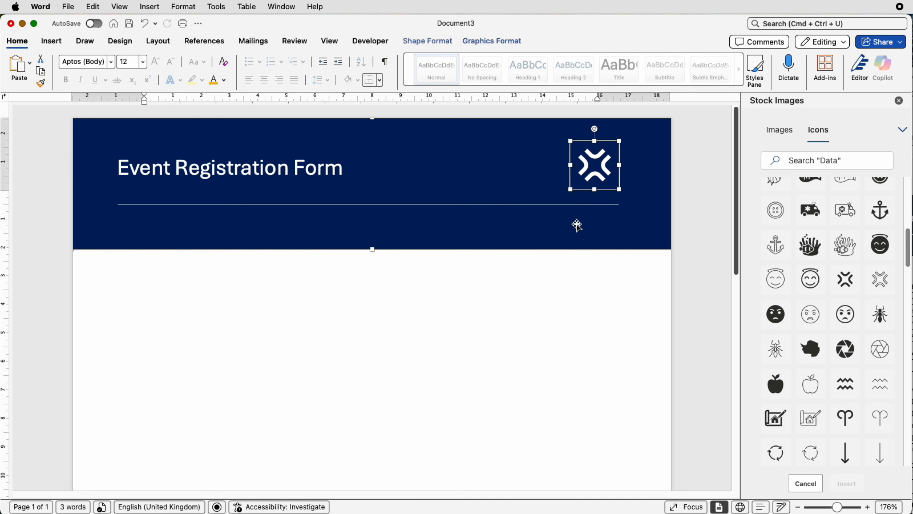
{"action": "left_click", "coordinate": [518, 204], "text": "shift"}
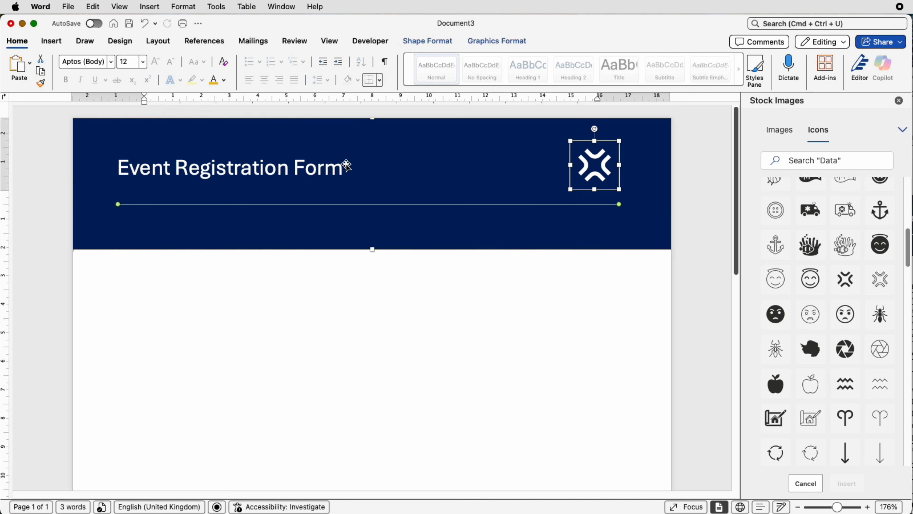
{"action": "left_click", "coordinate": [329, 171], "text": "shift"}
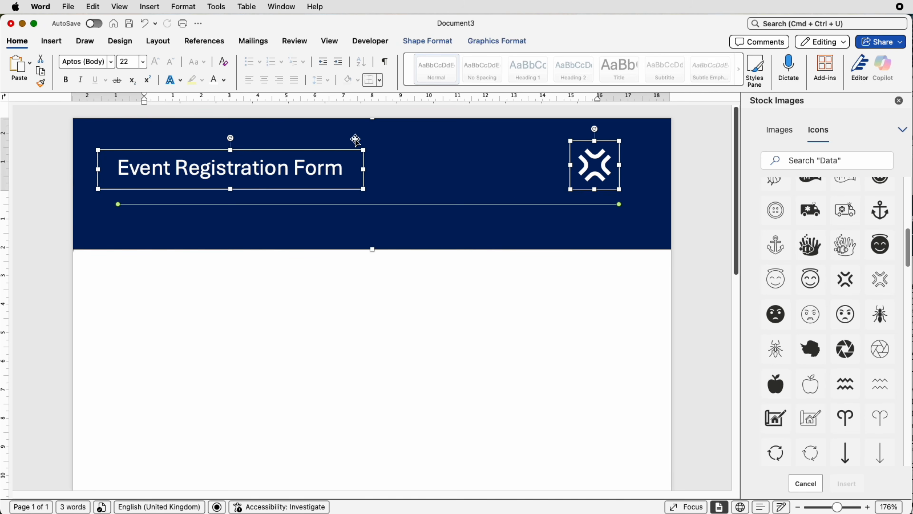
{"action": "left_click", "coordinate": [428, 41]}
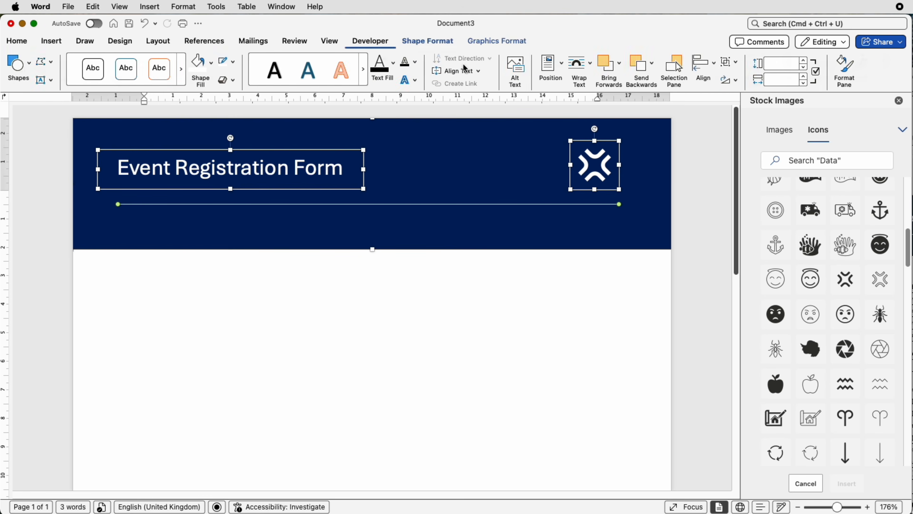
{"action": "left_click", "coordinate": [730, 61]}
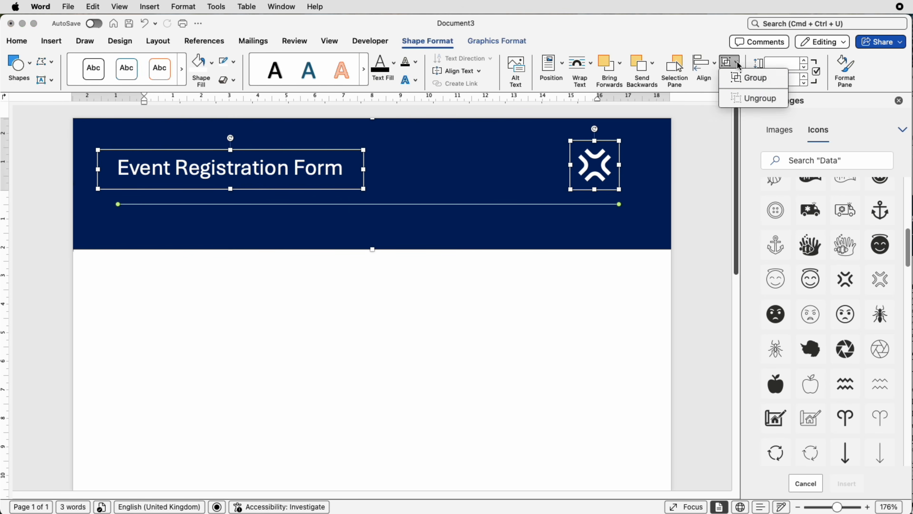
{"action": "left_click", "coordinate": [736, 79]}
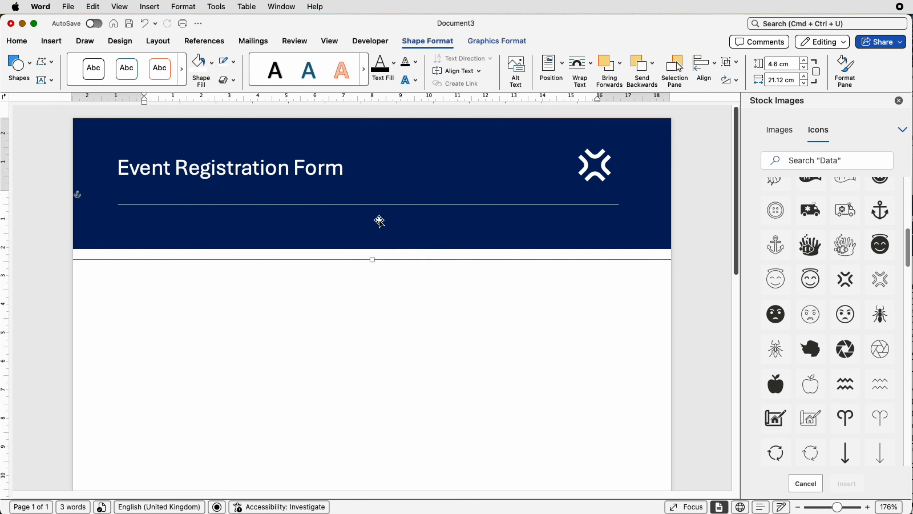
{"action": "mouse_move", "coordinate": [377, 218]}
{"action": "left_mouse_down"}
{"action": "mouse_move", "coordinate": [387, 274]}
{"action": "mouse_move", "coordinate": [426, 243]}
{"action": "mouse_move", "coordinate": [391, 214]}
{"action": "mouse_move", "coordinate": [382, 218]}
{"action": "left_mouse_up"}
- Add blank lines to bring the insertion point below the header, and move the grouped banner back to the top of the page
{"action": "left_click", "coordinate": [404, 314]}
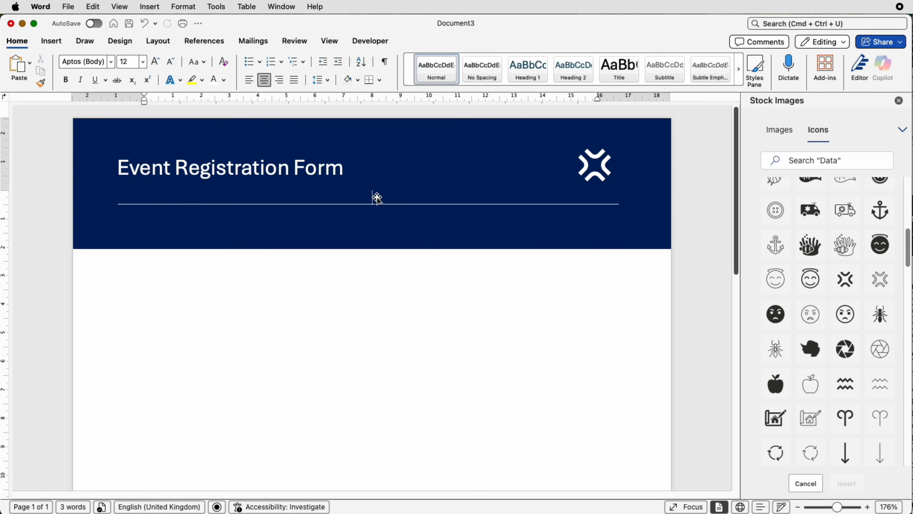
{"action": "key", "text": "Return"}
{"action": "key", "text": "Return"}
{"action": "key", "text": "Return"}
{"action": "key", "text": "Return"}
{"action": "key", "text": "Return"}
{"action": "key", "text": "Return"}
{"action": "key", "text": "Return"}
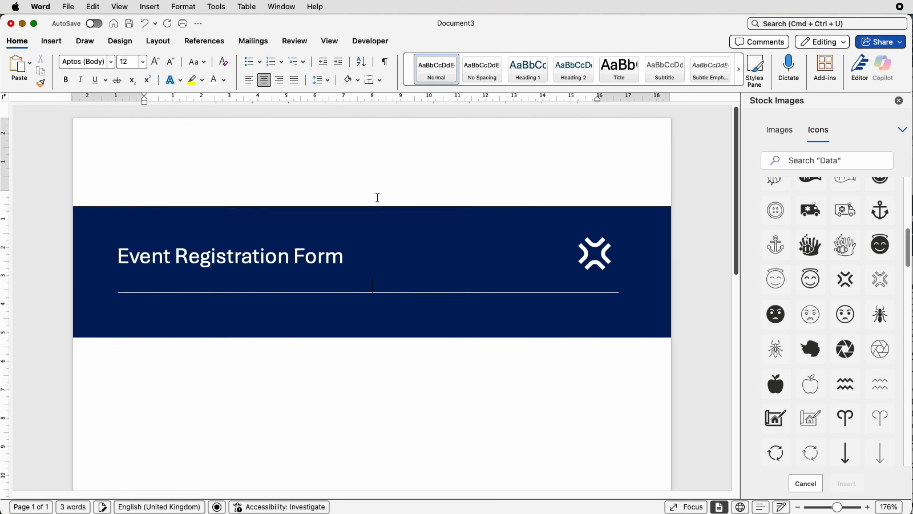
{"action": "left_click_drag", "start_coordinate": [387, 297], "coordinate": [391, 224]}
{"action": "left_click", "coordinate": [384, 298]}
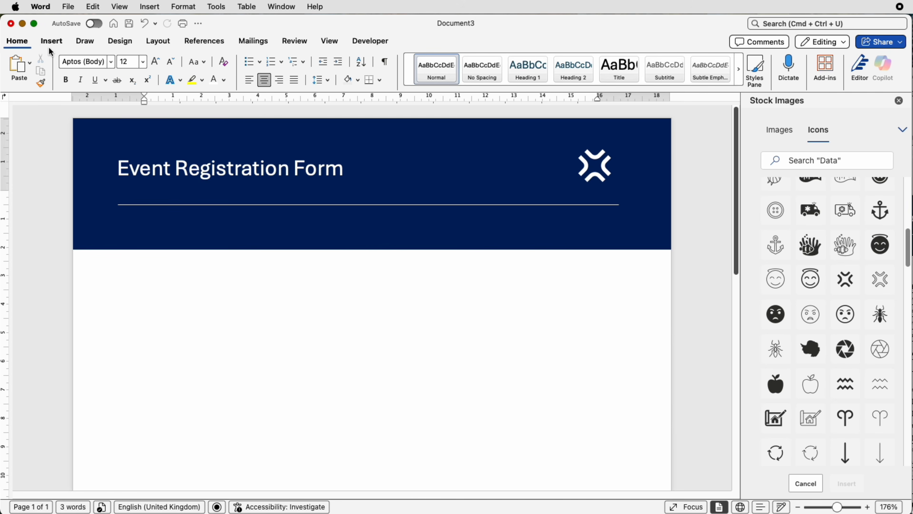
- Left-align the blank line below the header and insert a table with 5 columns and 19 rows there
{"action": "left_click", "coordinate": [248, 80]}
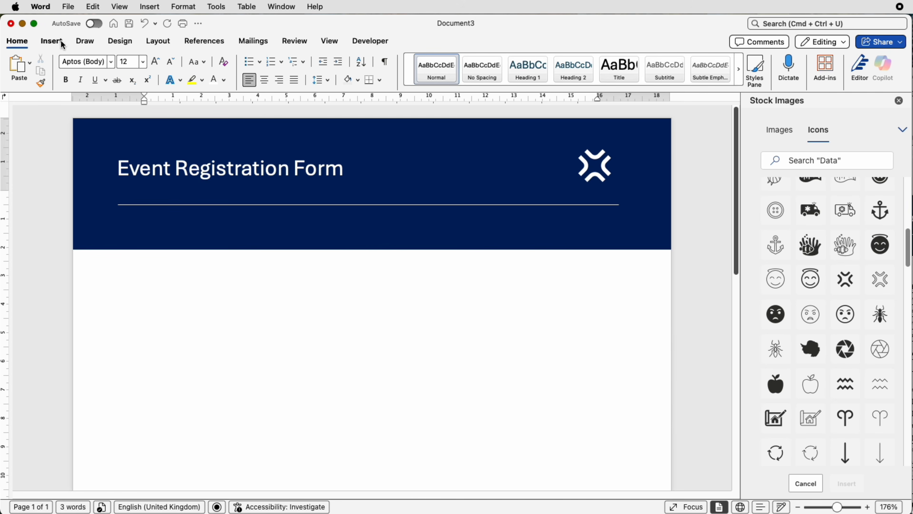
{"action": "left_click", "coordinate": [52, 41]}
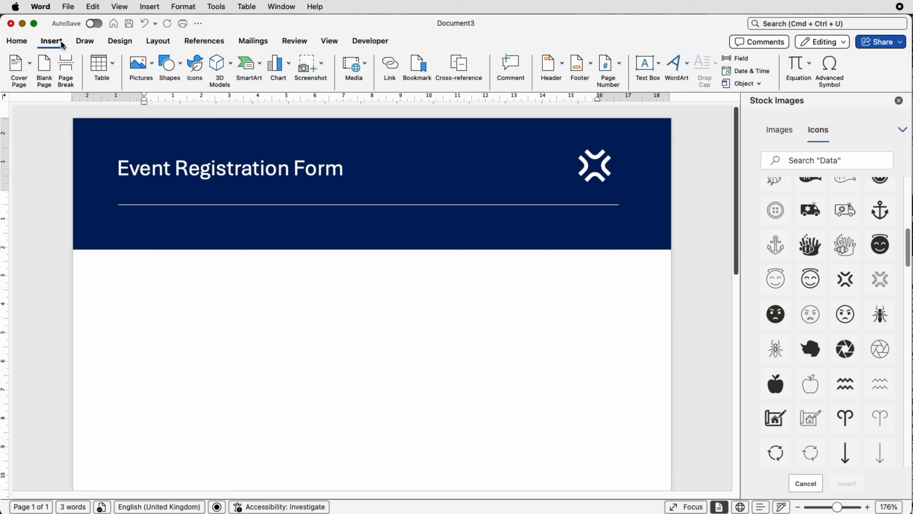
{"action": "left_click", "coordinate": [113, 69]}
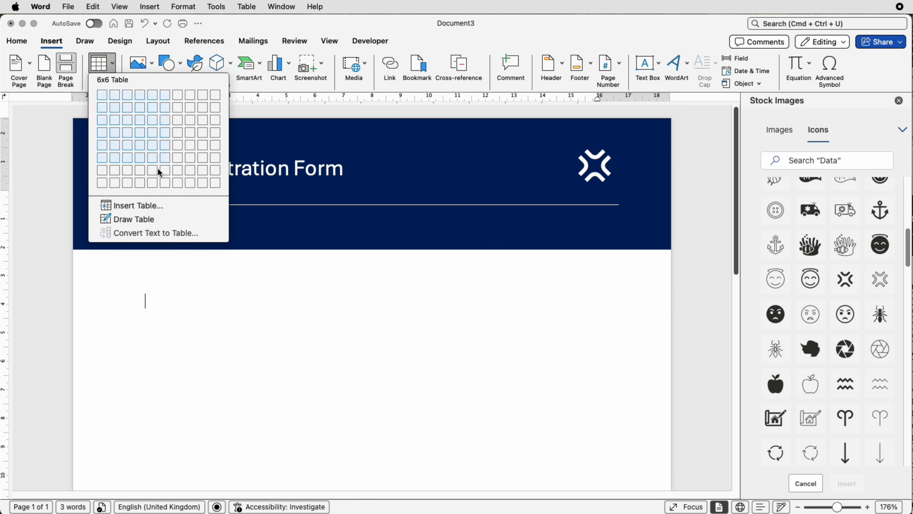
{"action": "left_click", "coordinate": [132, 208]}
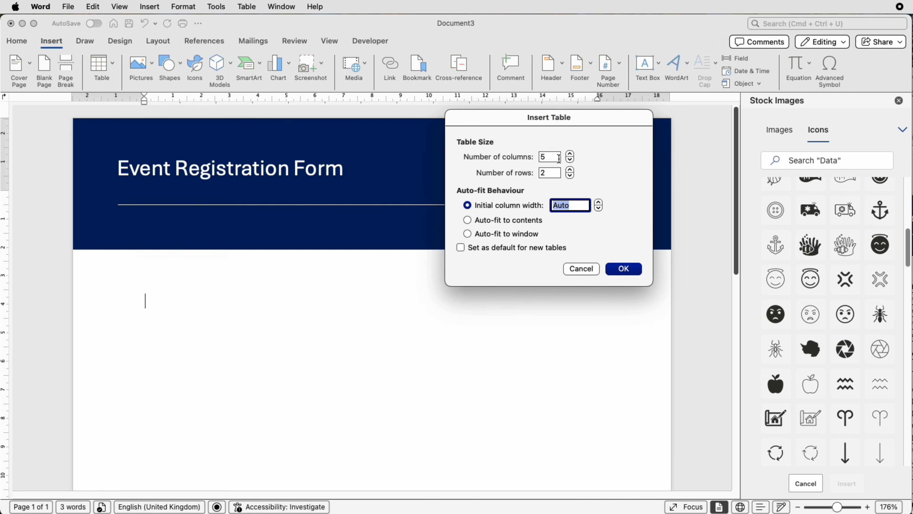
{"action": "left_click_drag", "start_coordinate": [550, 175], "coordinate": [537, 174]}
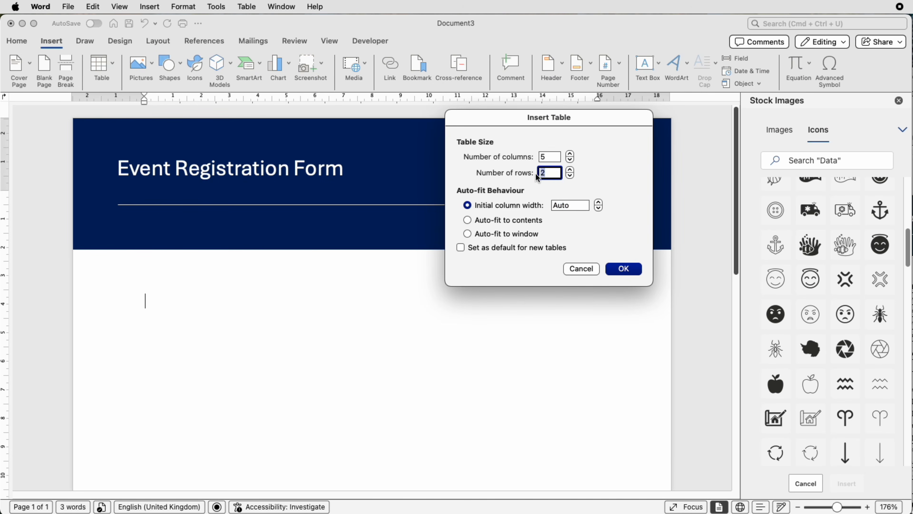
{"action": "type", "text": "19"}
{"action": "left_click", "coordinate": [619, 268]}
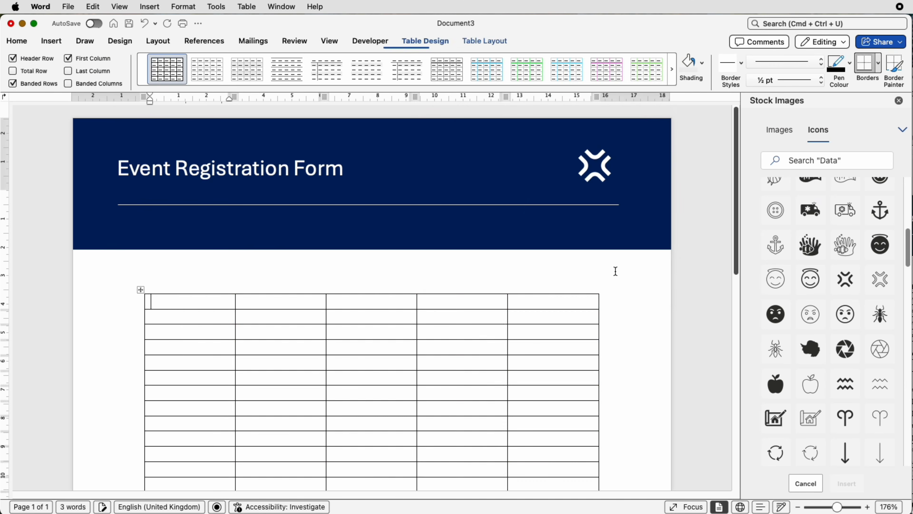
- Set the row height of the whole table to 0.8 cm and align all cell contents centre left
{"action": "left_click", "coordinate": [141, 290]}
{"action": "left_click", "coordinate": [489, 43]}
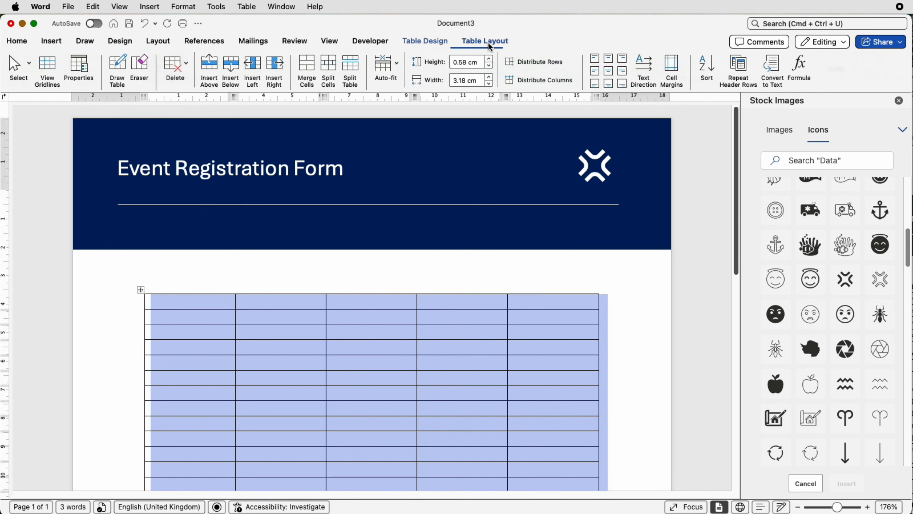
{"action": "left_click", "coordinate": [481, 61]}
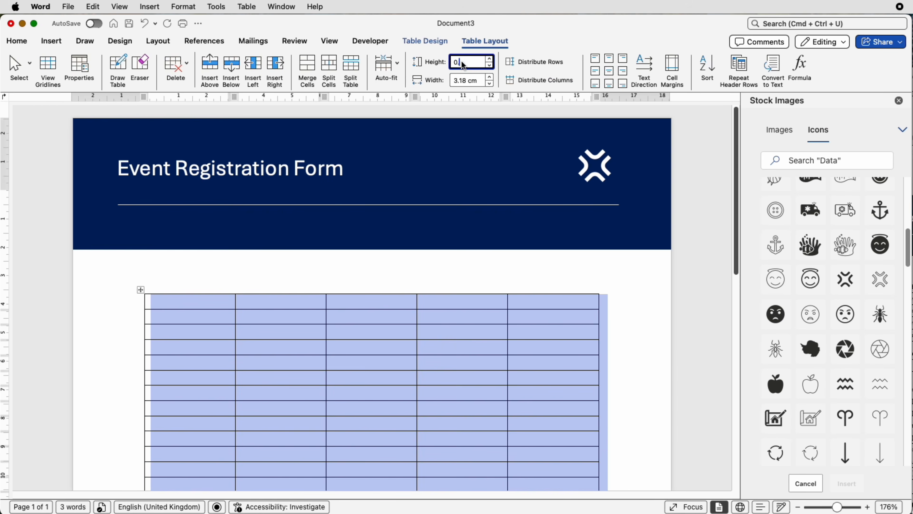
{"action": "key", "text": "Return"}
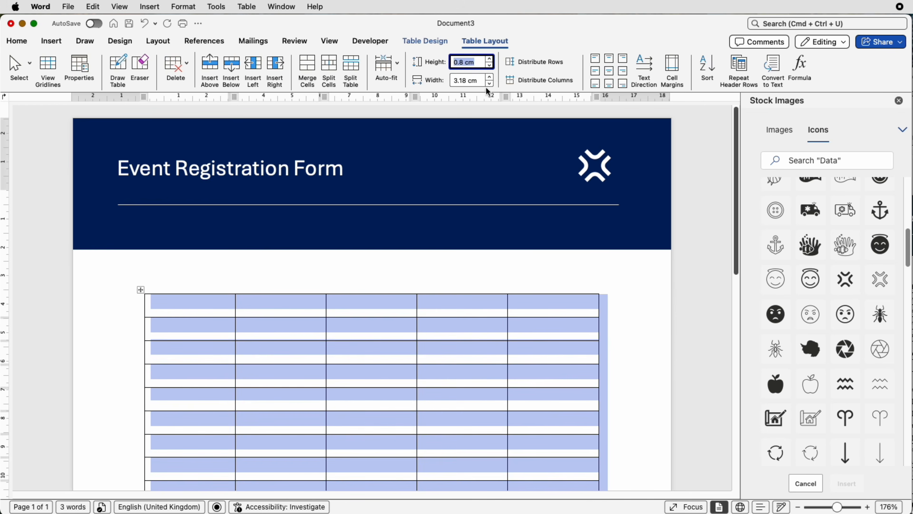
{"action": "left_click", "coordinate": [597, 74]}
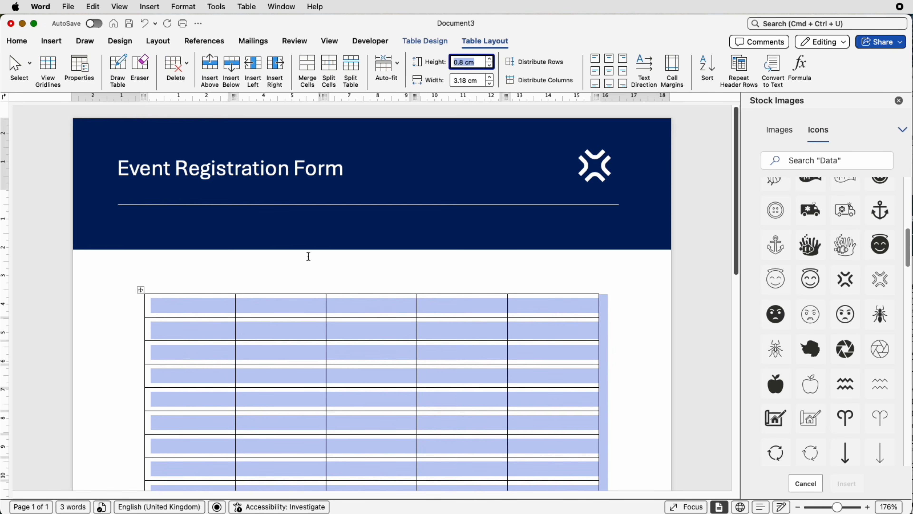
{"action": "left_click", "coordinate": [195, 309]}
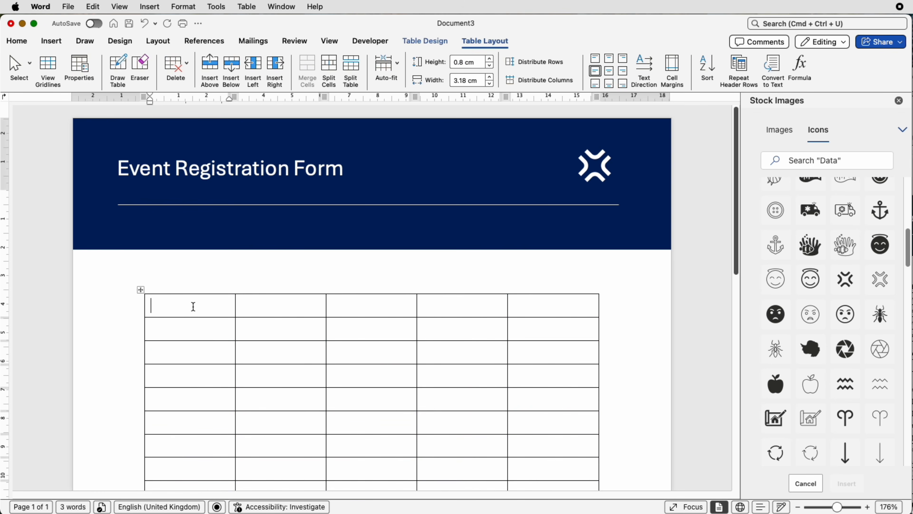
- Remove all borders from the entire table
{"action": "scroll", "coordinate": [195, 306], "scroll_direction": "down", "scroll_amount": 5}
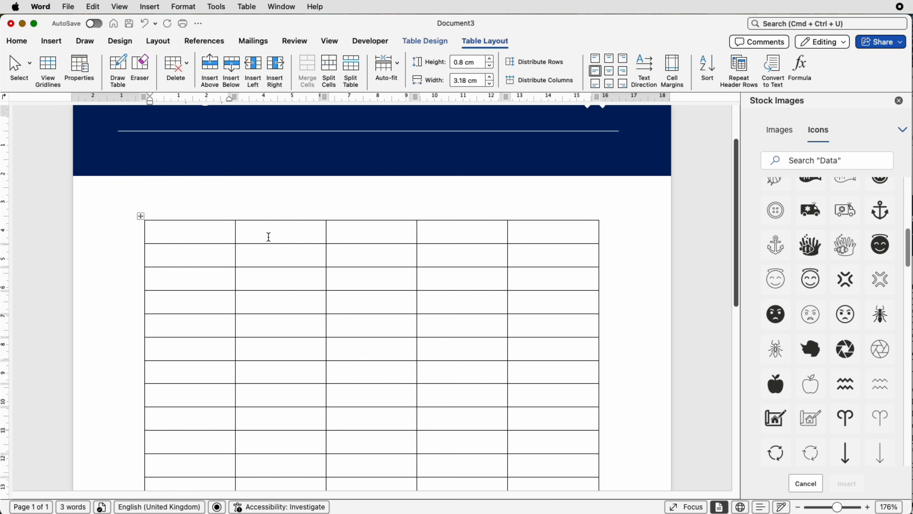
{"action": "left_click", "coordinate": [141, 217]}
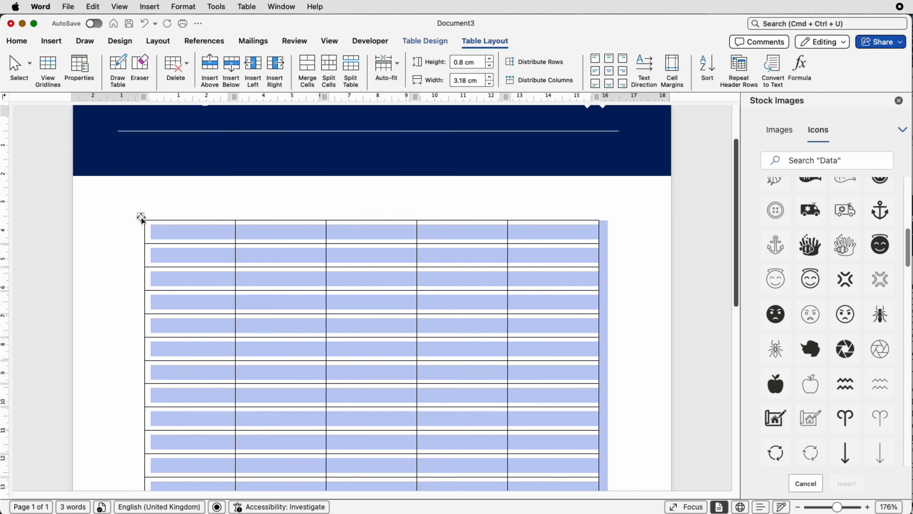
{"action": "left_click", "coordinate": [435, 43]}
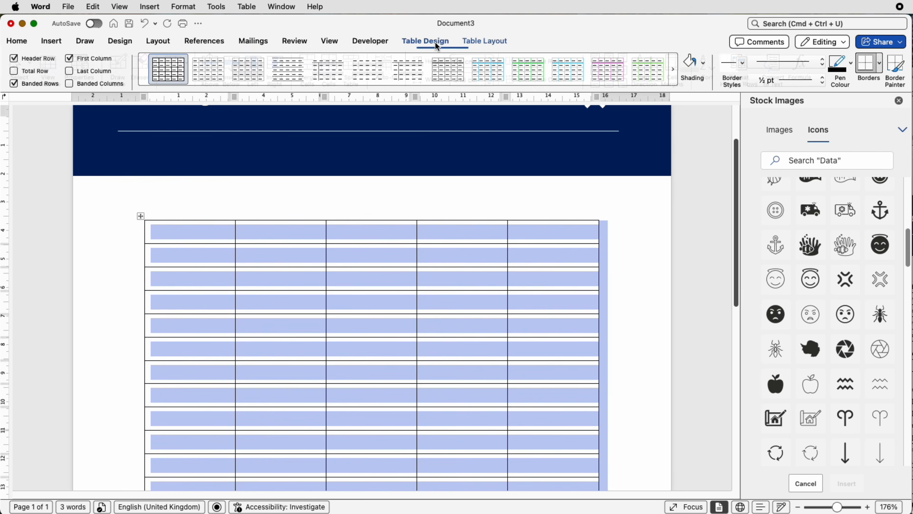
{"action": "left_click", "coordinate": [880, 66]}
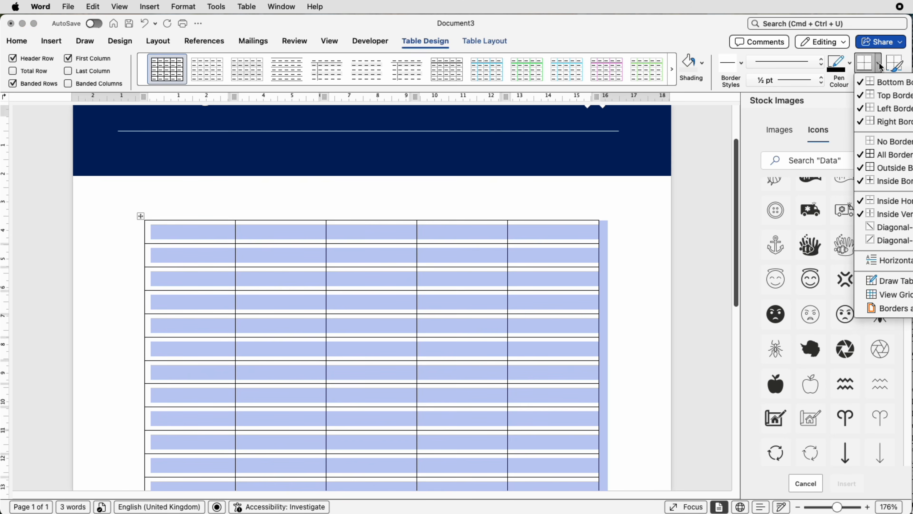
{"action": "left_click_drag", "start_coordinate": [909, 56], "coordinate": [831, 56]}
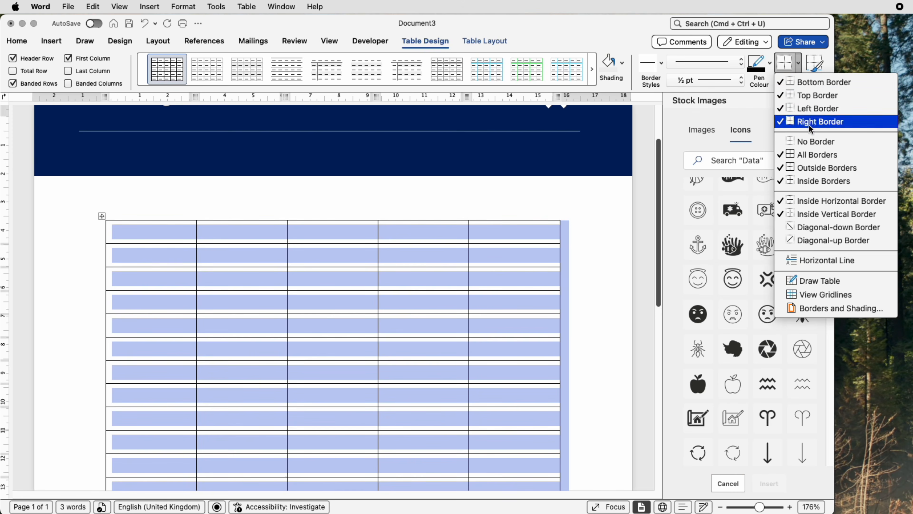
{"action": "left_click", "coordinate": [801, 142]}
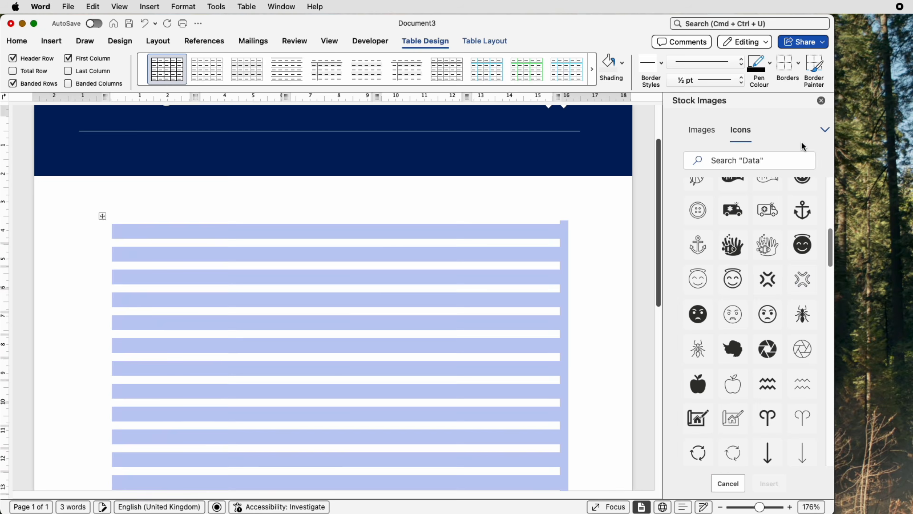
- Turn on the view of the table gridlines and clear the table selection
{"action": "left_click", "coordinate": [798, 69]}
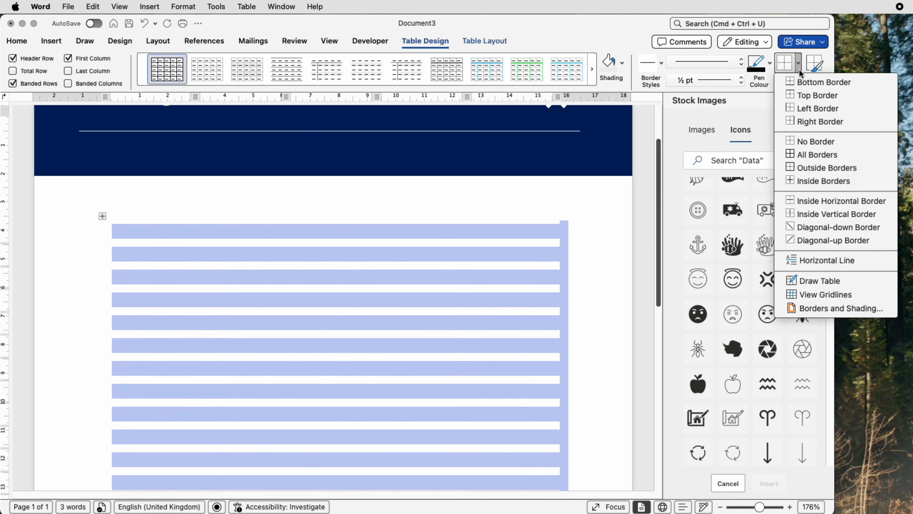
{"action": "left_click", "coordinate": [801, 299]}
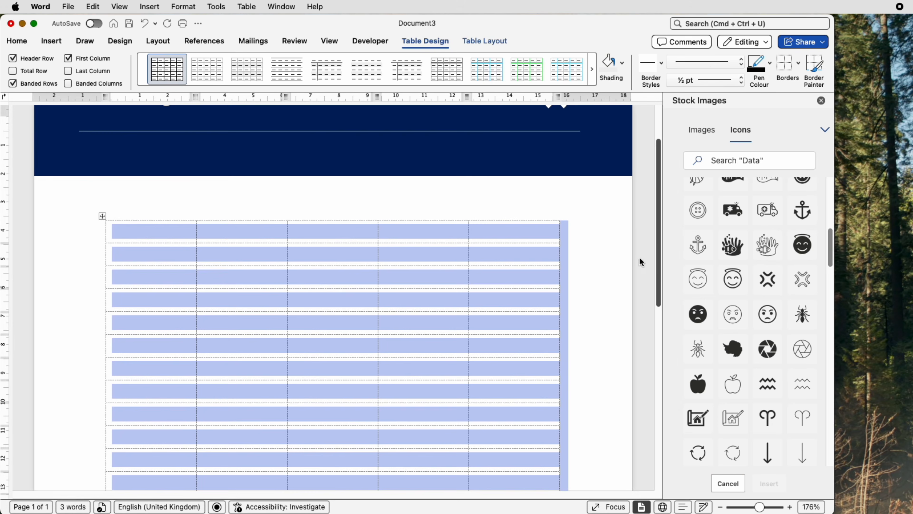
{"action": "left_click", "coordinate": [638, 256]}
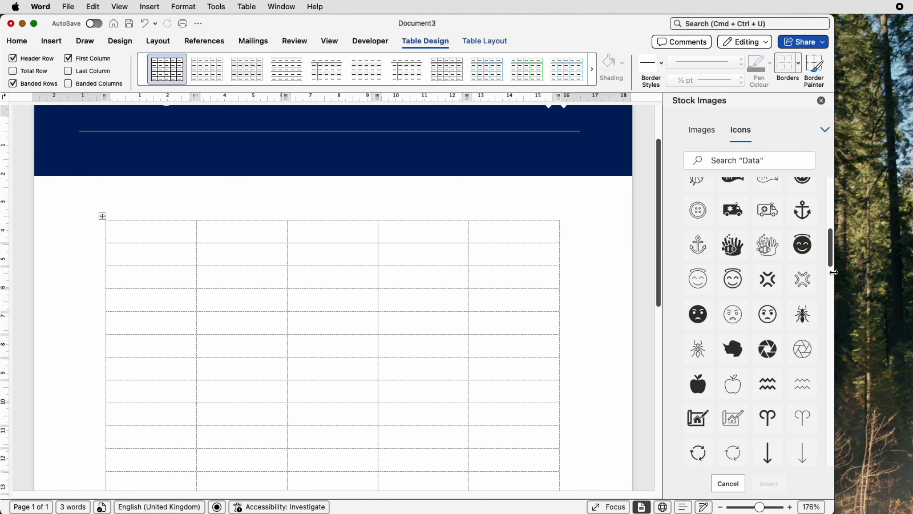
{"action": "left_click_drag", "start_coordinate": [838, 272], "coordinate": [909, 274]}
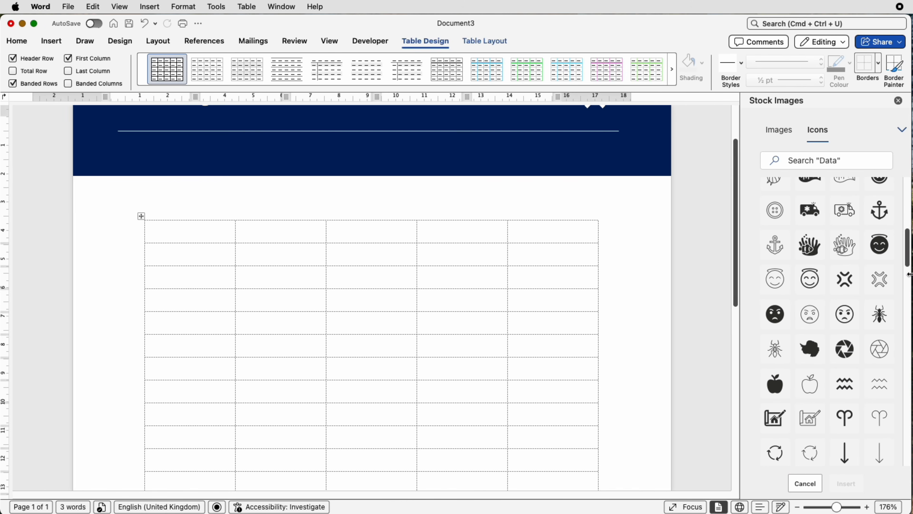
- Merge all five cells of the table's first row into one cell
{"action": "left_click", "coordinate": [199, 233]}
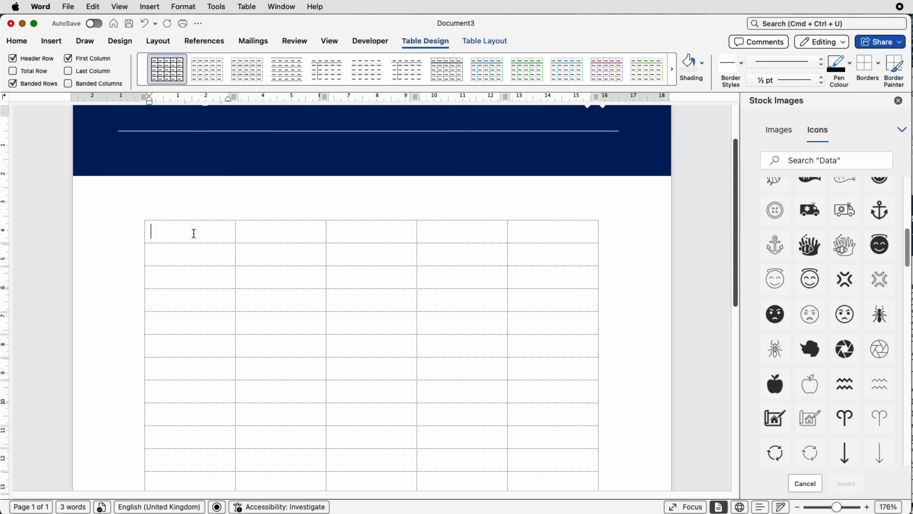
{"action": "left_click_drag", "start_coordinate": [193, 233], "coordinate": [525, 235]}
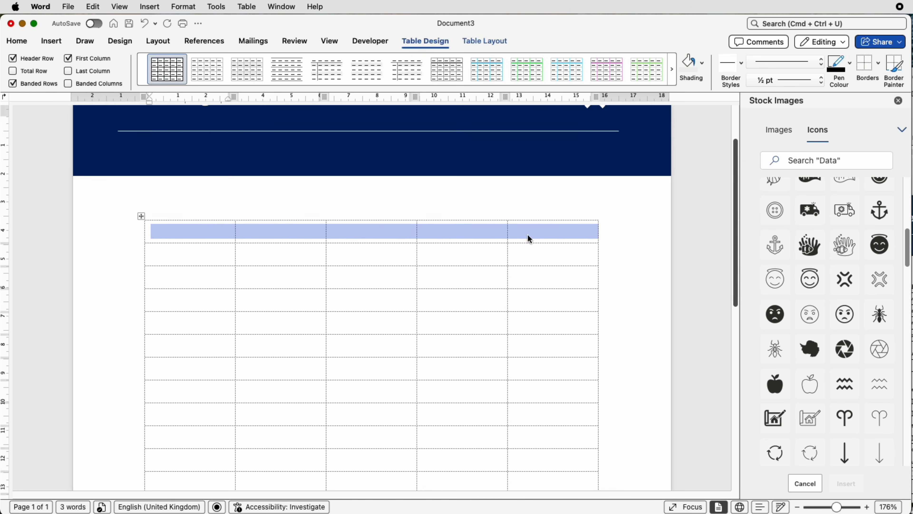
{"action": "left_click", "coordinate": [479, 41]}
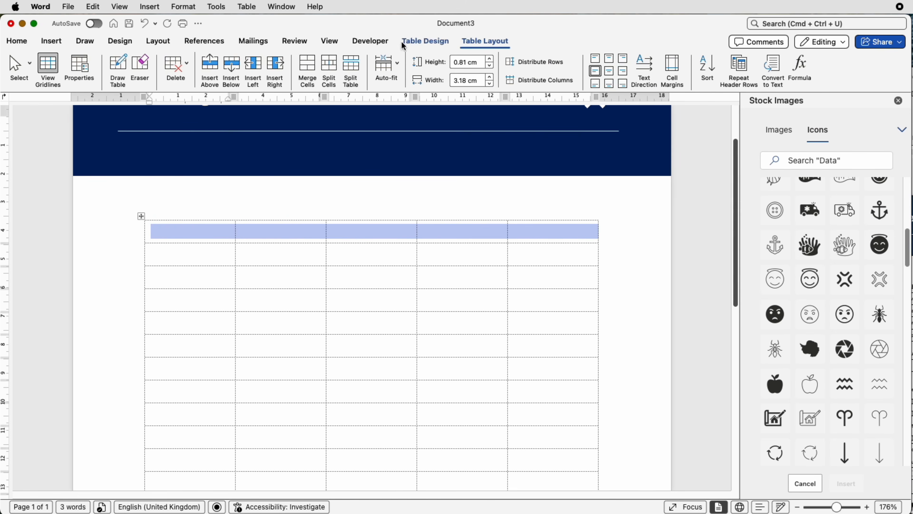
{"action": "left_click", "coordinate": [308, 66]}
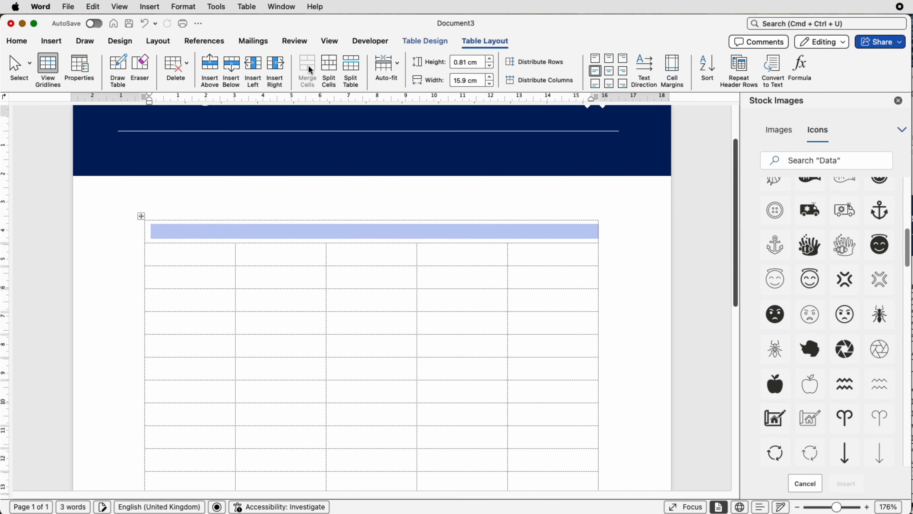
- Enter the heading "About this event" in the merged first row and capitalise each word of it
{"action": "left_click", "coordinate": [182, 229]}
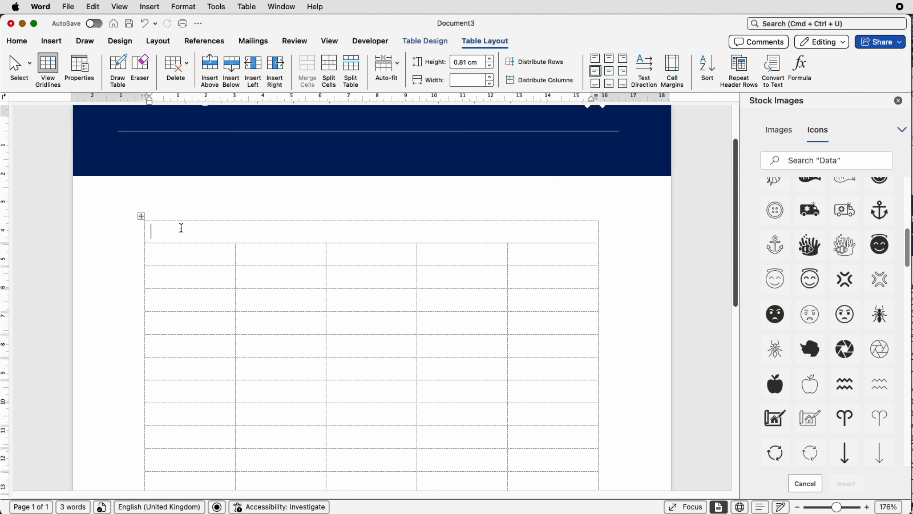
{"action": "type", "text": "About this event"}
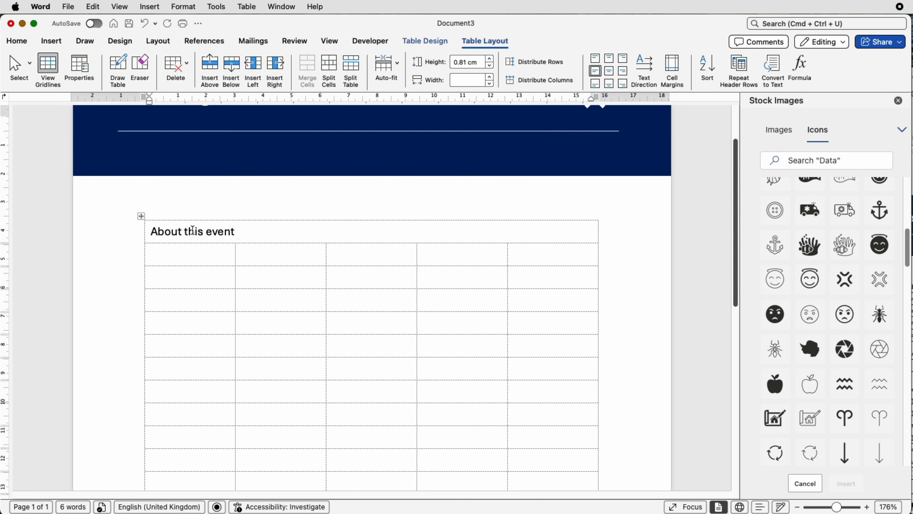
{"action": "left_click_drag", "start_coordinate": [245, 232], "coordinate": [173, 231]}
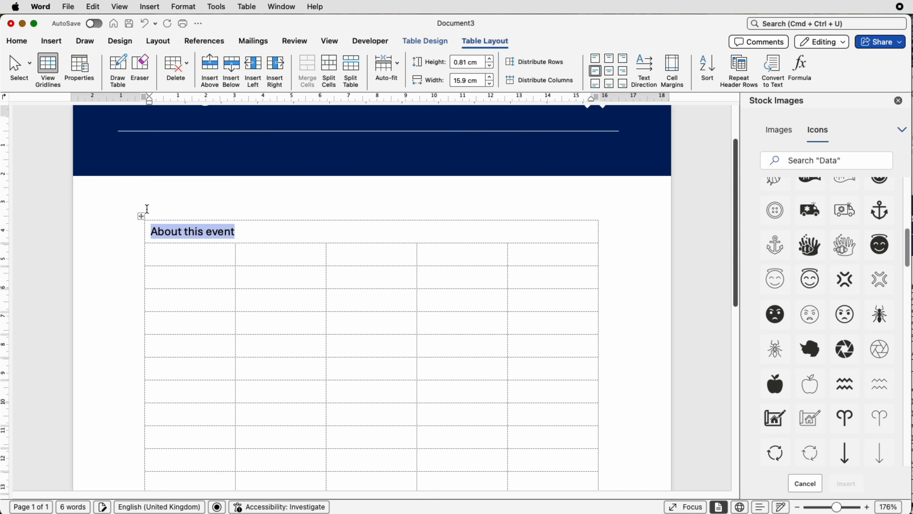
{"action": "left_click", "coordinate": [18, 41]}
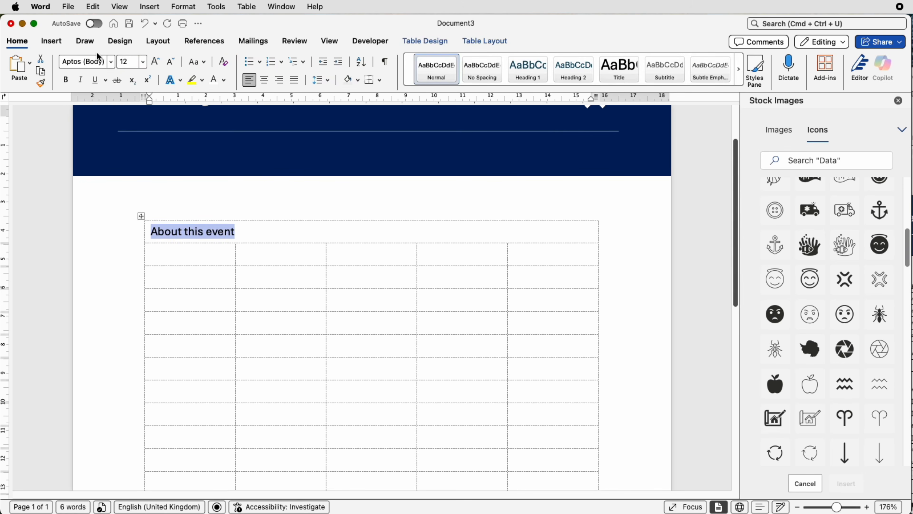
{"action": "left_click", "coordinate": [112, 63]}
{"action": "left_click", "coordinate": [112, 63]}
{"action": "left_click", "coordinate": [204, 63]}
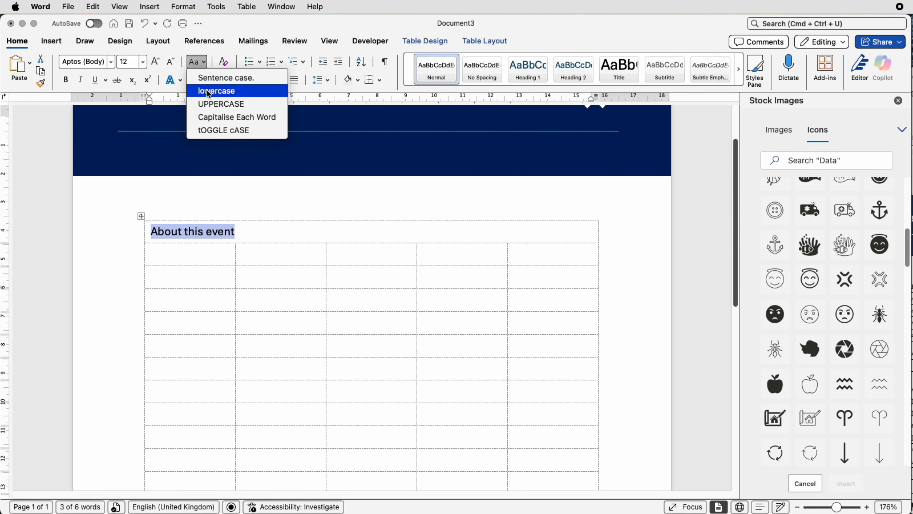
{"action": "left_click", "coordinate": [210, 117]}
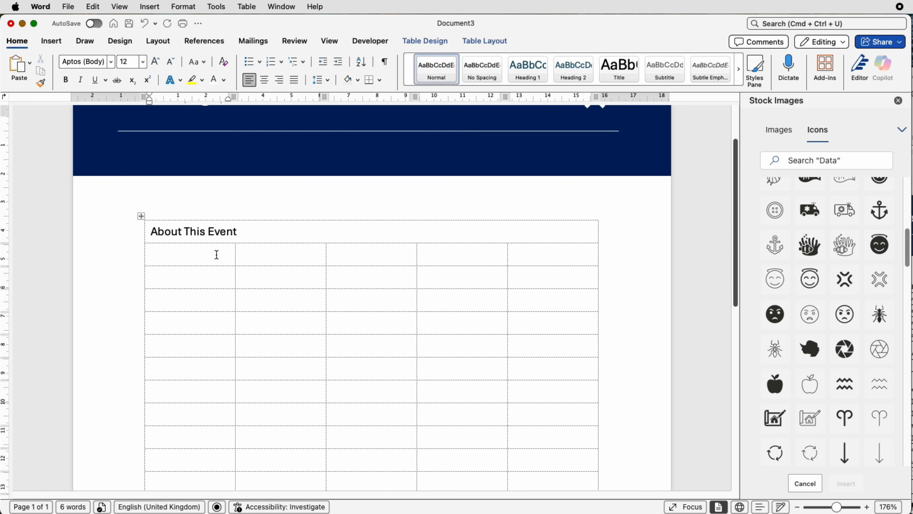
- Merge the first two cells of the table's second row
{"action": "left_click_drag", "start_coordinate": [217, 255], "coordinate": [259, 254]}
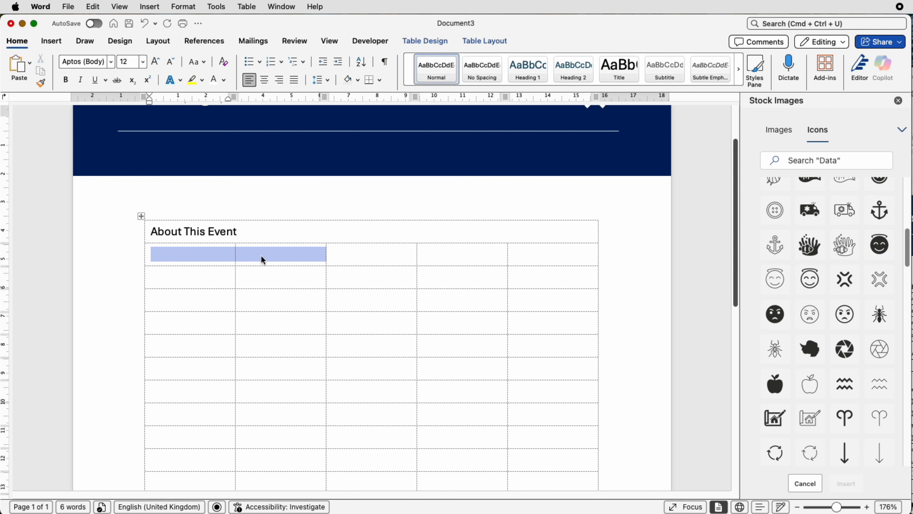
{"action": "left_click", "coordinate": [468, 39]}
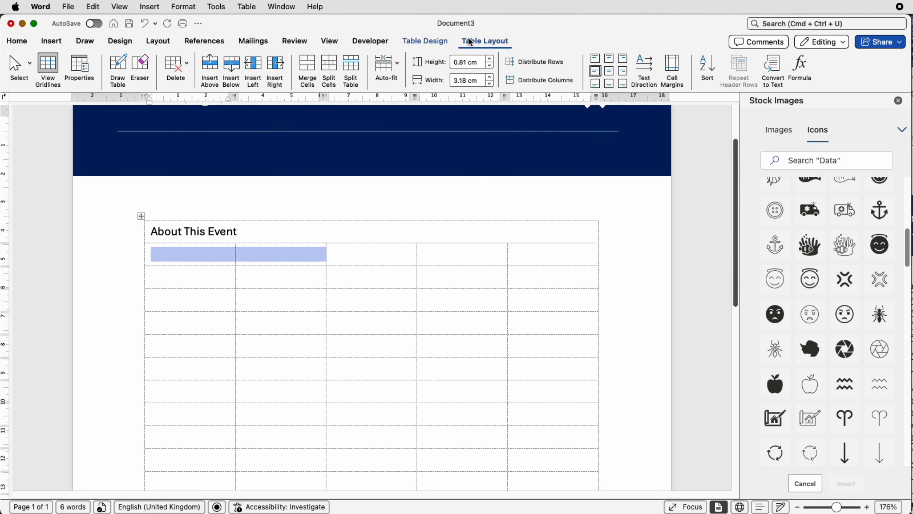
{"action": "left_click", "coordinate": [309, 67]}
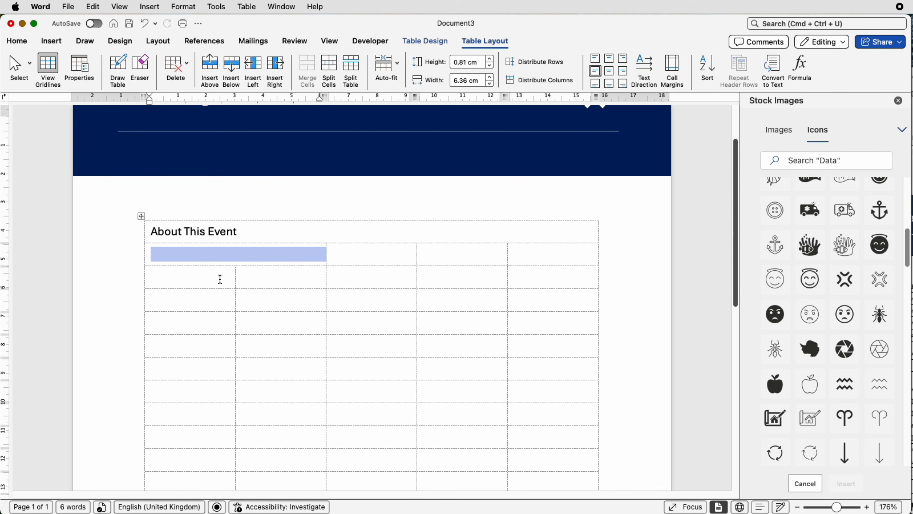
- Merge the first two cells in each of rows three to five, and the last three cells in each of rows two to five
{"action": "left_click_drag", "start_coordinate": [220, 279], "coordinate": [251, 280]}
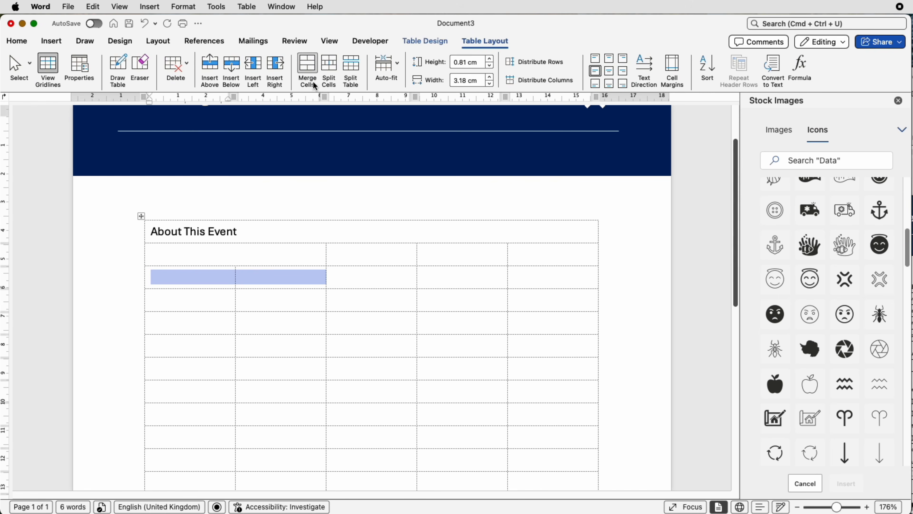
{"action": "left_click", "coordinate": [310, 67]}
{"action": "left_click", "coordinate": [310, 72]}
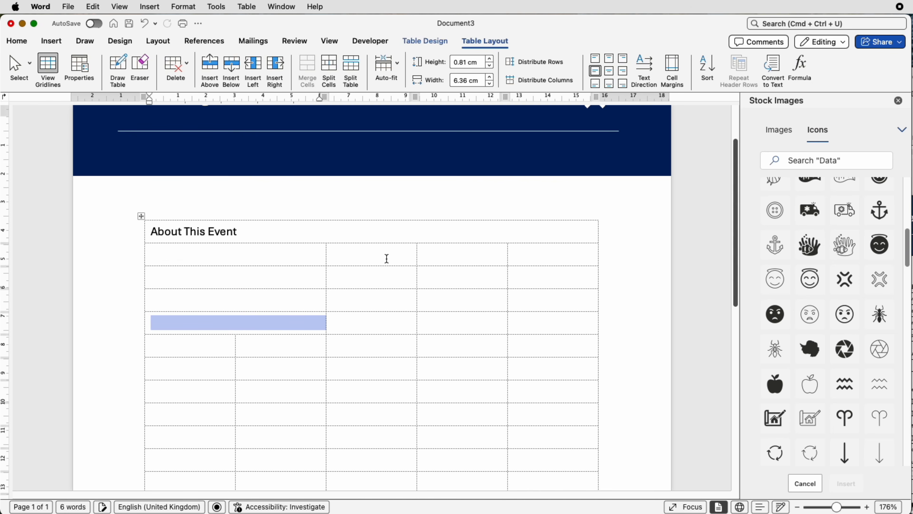
{"action": "left_click_drag", "start_coordinate": [386, 259], "coordinate": [538, 259]}
{"action": "left_click", "coordinate": [309, 68]}
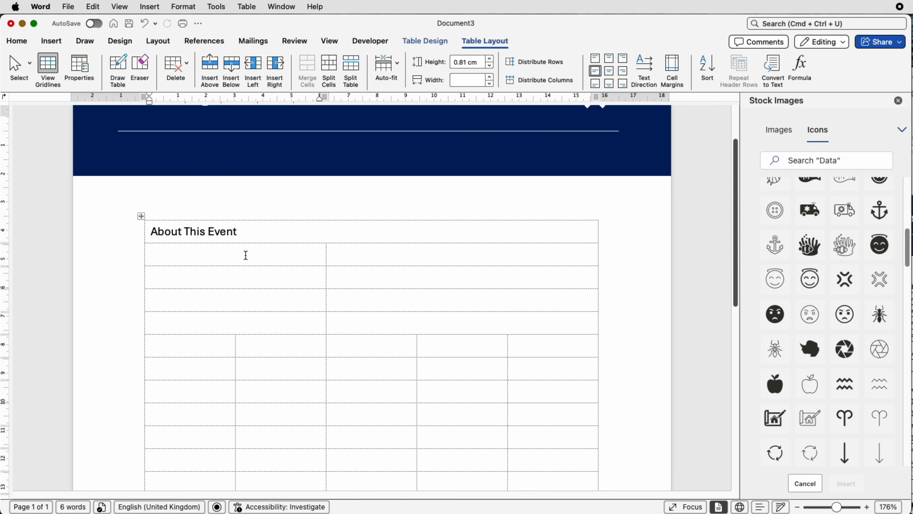
- Increase the font size of the "About This Event" heading to 14
{"action": "left_click_drag", "start_coordinate": [238, 232], "coordinate": [151, 232]}
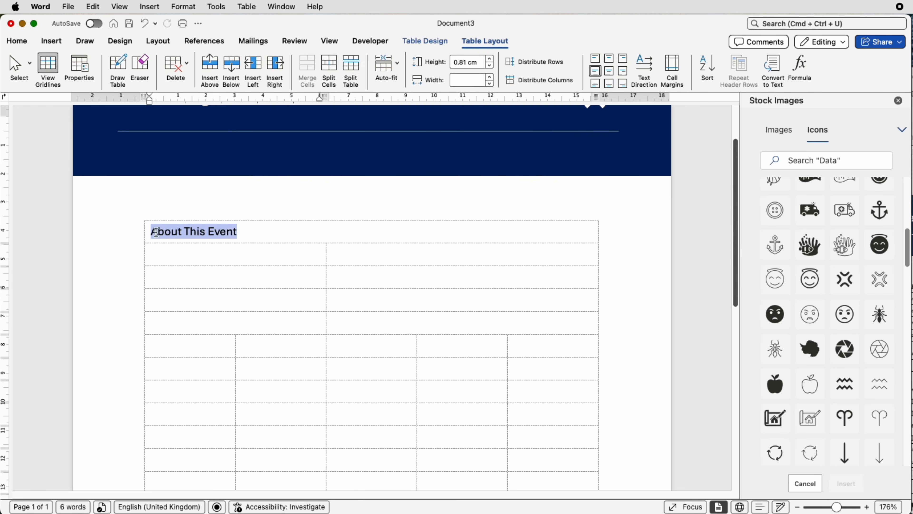
{"action": "left_click", "coordinate": [26, 47]}
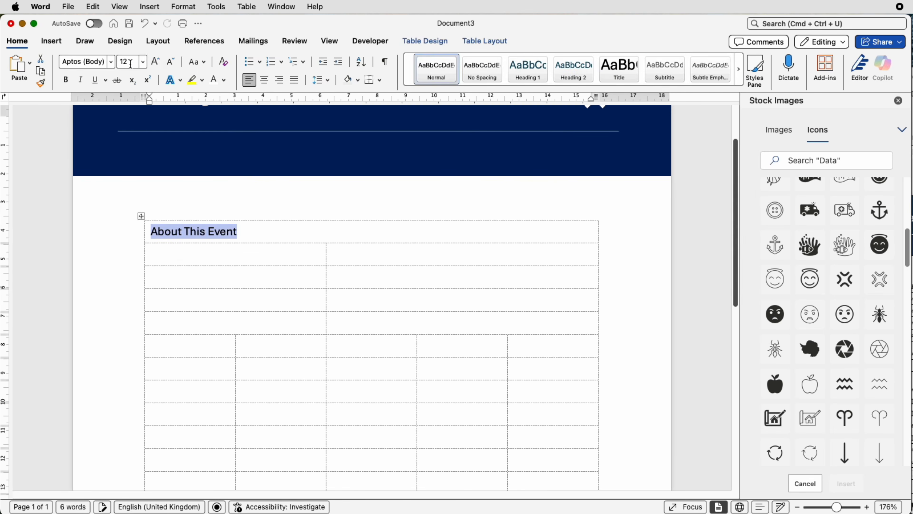
{"action": "left_click", "coordinate": [155, 62]}
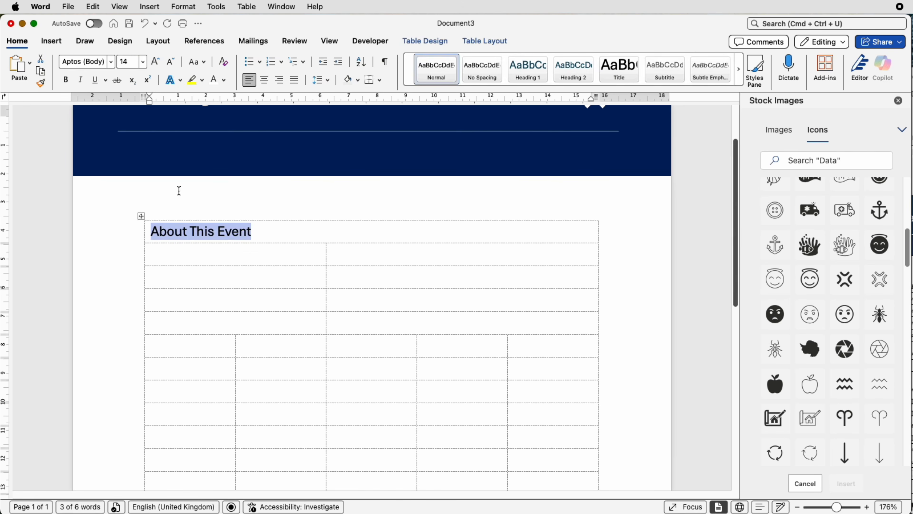
- Fill the second row with "Event Name" and "Digital Marketing Masterclass", and the third row with "Time" and "10am – 12pm"
{"action": "left_click", "coordinate": [181, 258]}
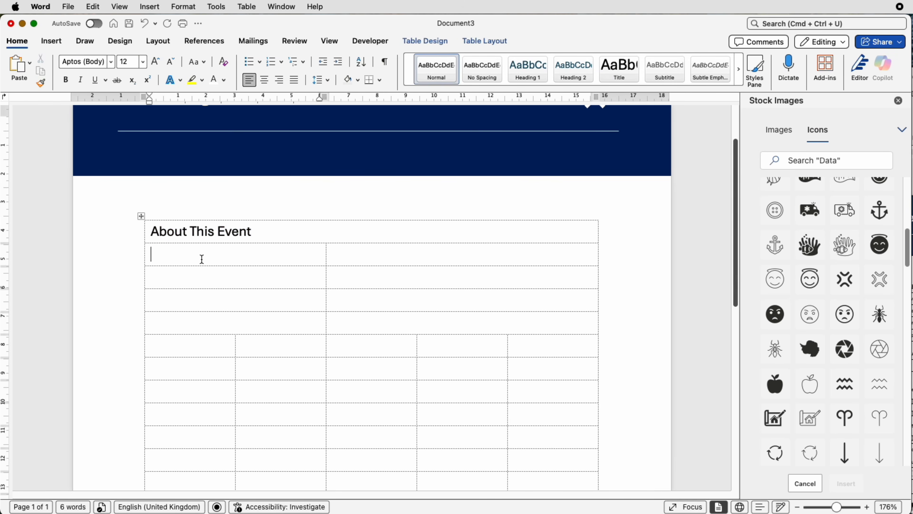
{"action": "type", "text": "Event Name"}
{"action": "key", "text": "Tab"}
{"action": "type", "text": "Digital Marketing Masterclass"}
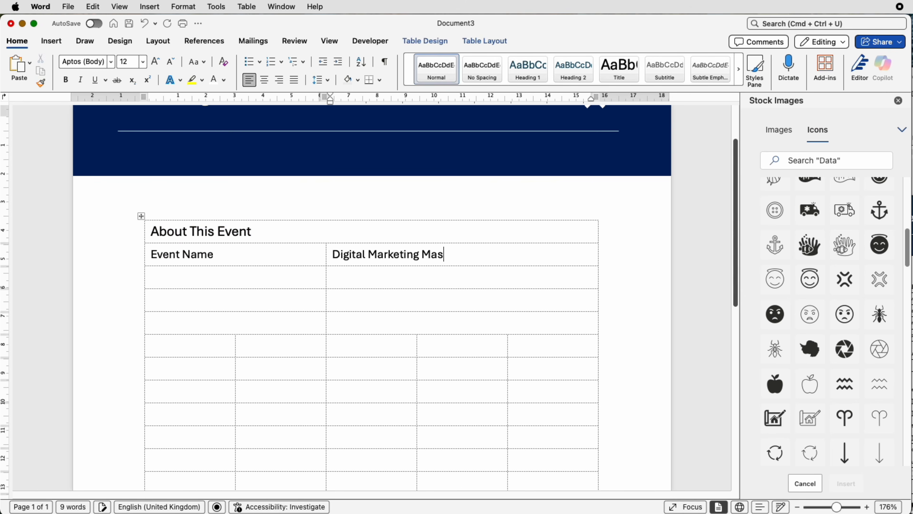
{"action": "key", "text": "Tab"}
{"action": "type", "text": "Time\t10am - 12pm"}
- Fill the fourth row with "Date" and "November 5TH 2028", correcting the letter case of the month
{"action": "key", "text": "Tab"}
{"action": "type", "text": "Date"}
{"action": "key", "text": "Tab"}
{"action": "type", "text": "nOVEMBER 5TH 2028"}
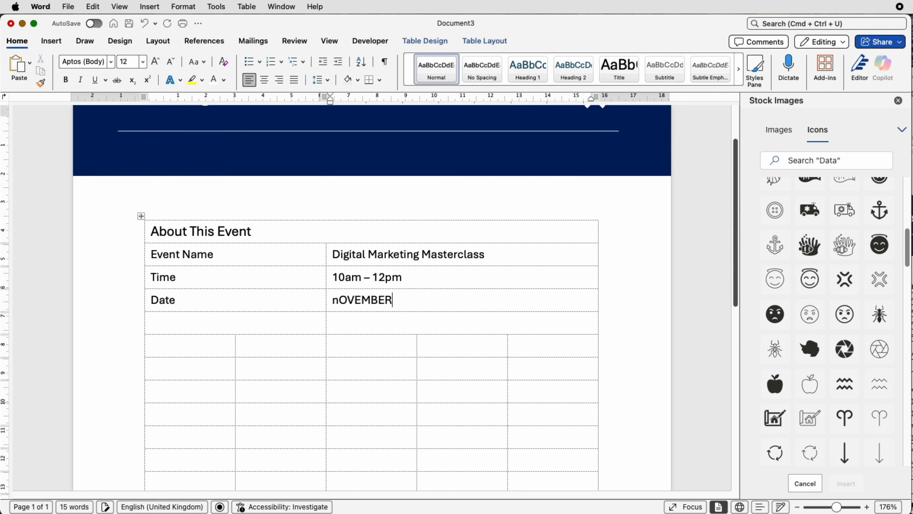
{"action": "key", "text": "shift+Home"}
{"action": "left_click", "coordinate": [203, 62]}
{"action": "left_click", "coordinate": [225, 78]}
- Fill the fifth row with "Speaker" and the speaker's name followed by "(Marketing Manager)"
{"action": "key", "text": "Tab"}
{"action": "type", "text": "Speaker"}
{"action": "key", "text": "Tab"}
{"action": "type", "text": "Claire Jones (Marketing Manager)"}
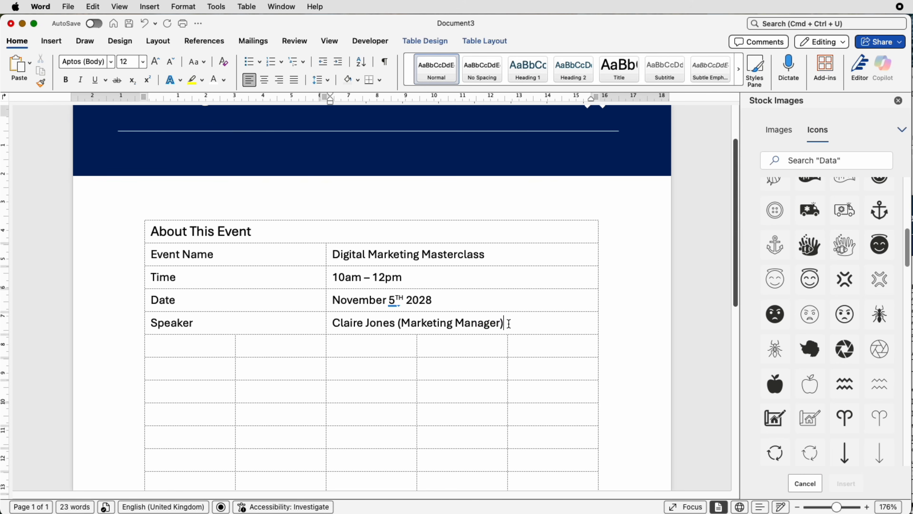
- Apply all borders to the four rows from Event Name to Speaker and clear the selection
{"action": "left_click_drag", "start_coordinate": [547, 323], "coordinate": [261, 262]}
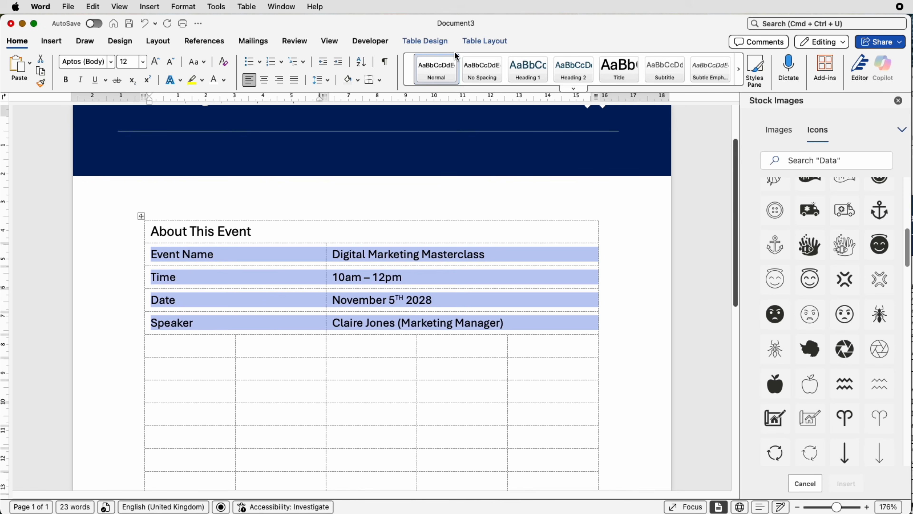
{"action": "left_click", "coordinate": [442, 42]}
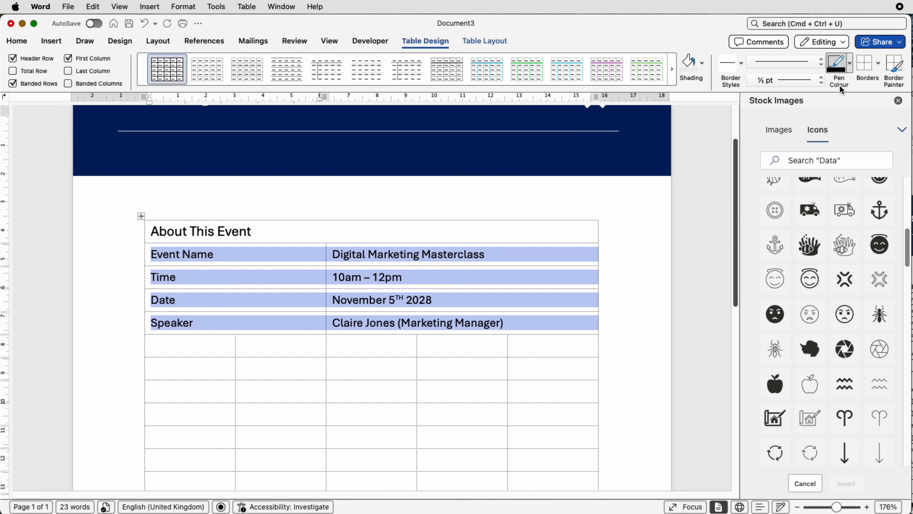
{"action": "left_click", "coordinate": [879, 70]}
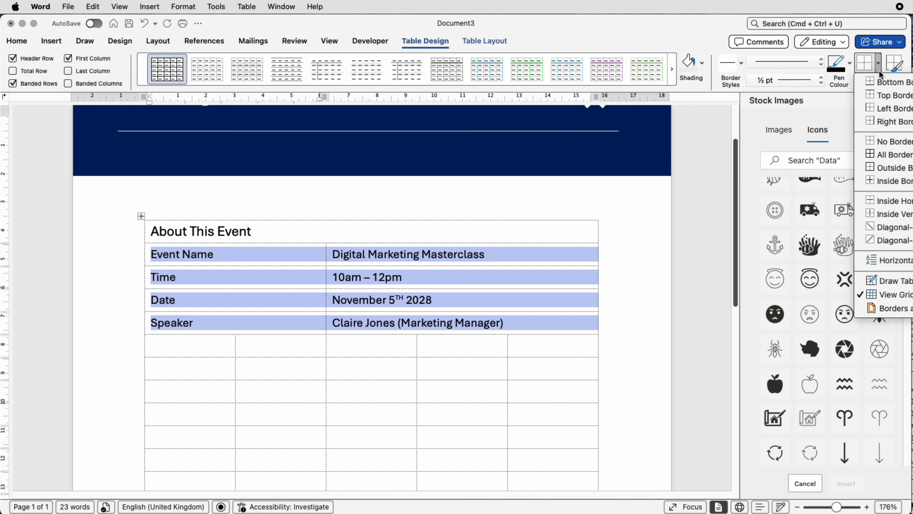
{"action": "left_click", "coordinate": [870, 154]}
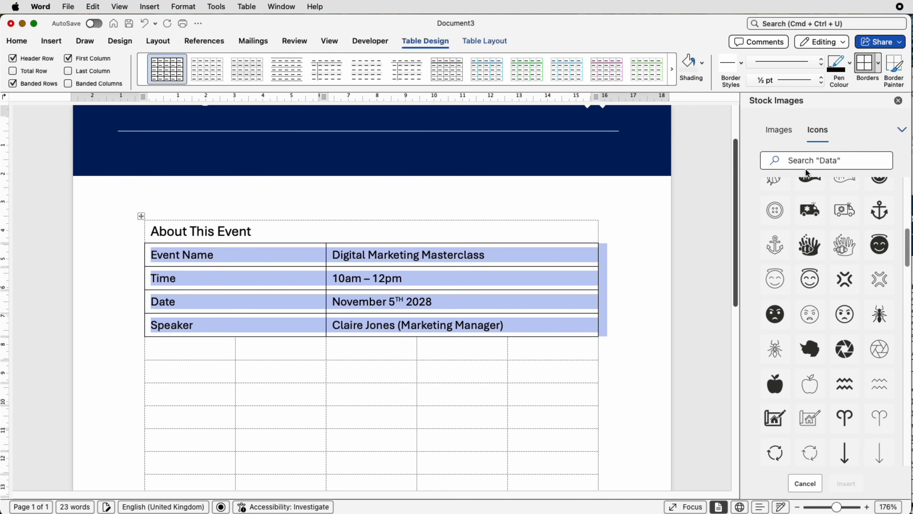
{"action": "left_click", "coordinate": [654, 250]}
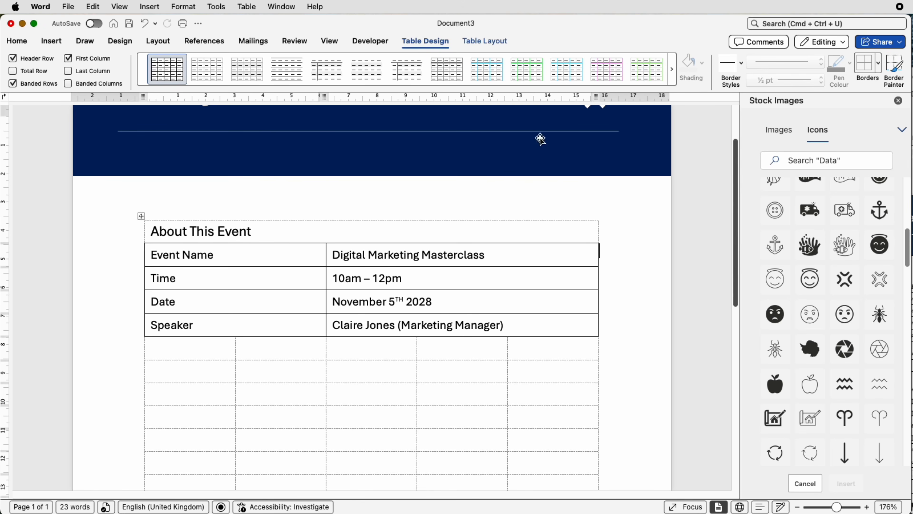
- Hide the table gridlines to preview the form with only its real borders, and show the gridlines again
{"action": "left_click", "coordinate": [878, 68]}
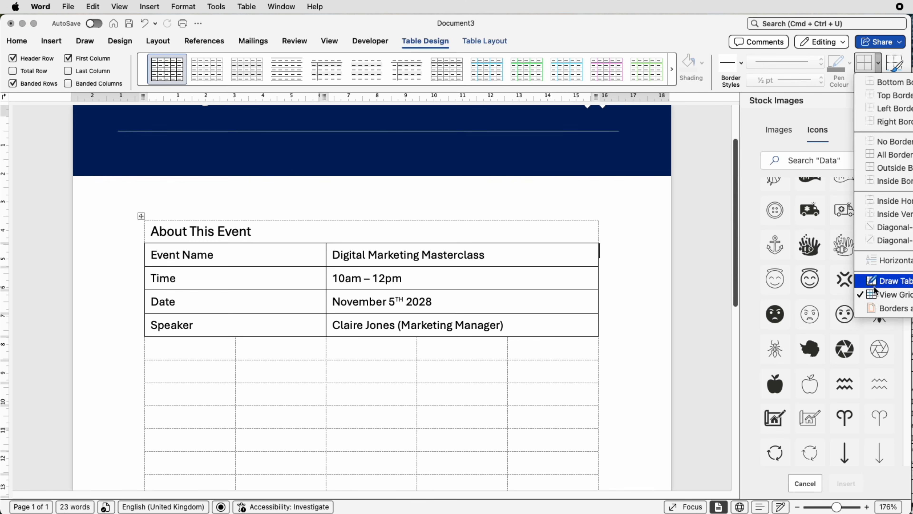
{"action": "left_click", "coordinate": [874, 295]}
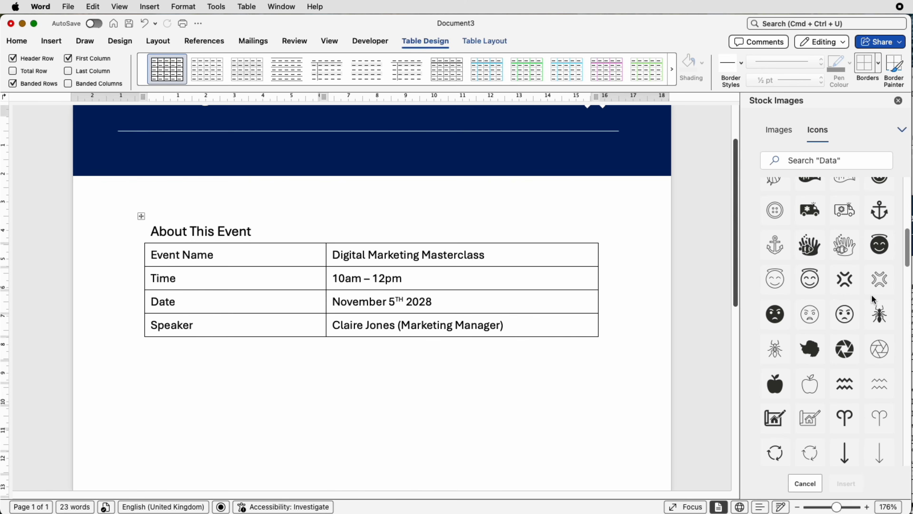
{"action": "left_click", "coordinate": [877, 70]}
{"action": "left_click", "coordinate": [884, 294]}
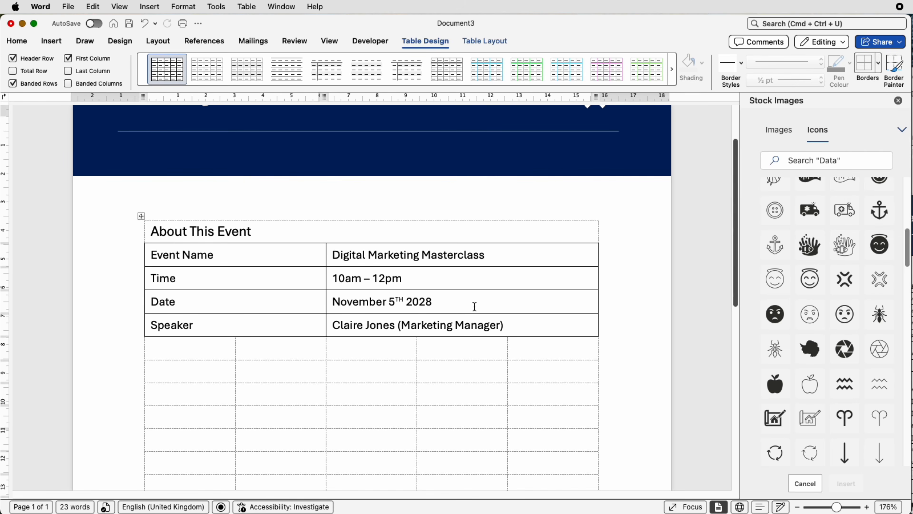
- Merge all five cells of the row below Speaker into one spacer row and reduce its height to 0.5 cm
{"action": "scroll", "coordinate": [467, 304], "scroll_direction": "down", "scroll_amount": 2}
{"action": "left_click_drag", "start_coordinate": [526, 308], "coordinate": [212, 308]}
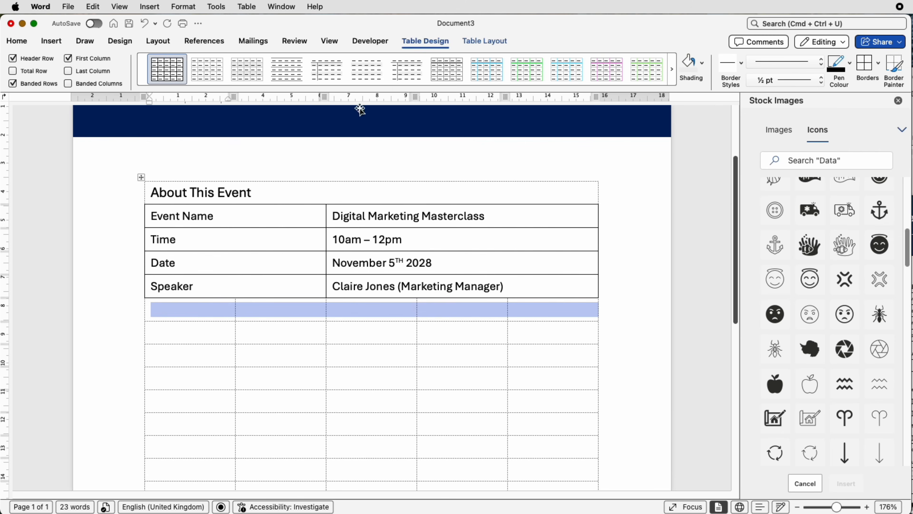
{"action": "left_click", "coordinate": [486, 41]}
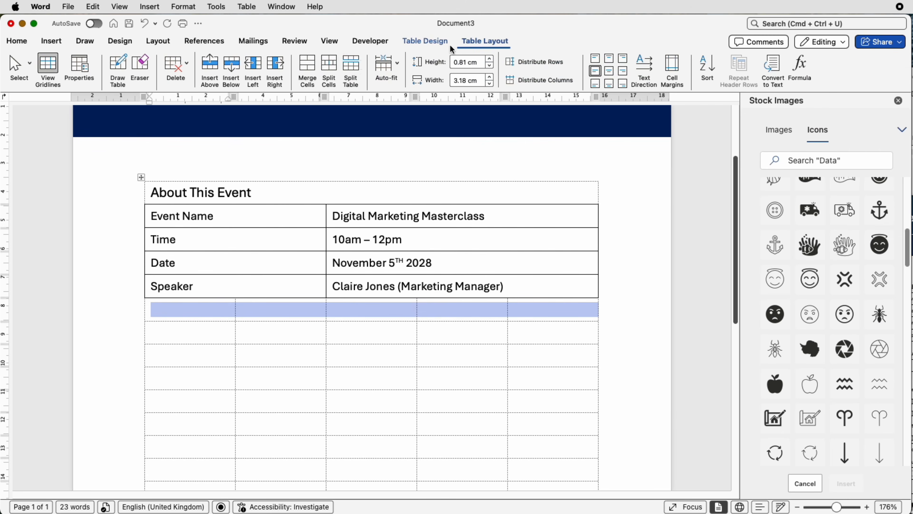
{"action": "left_click", "coordinate": [311, 67]}
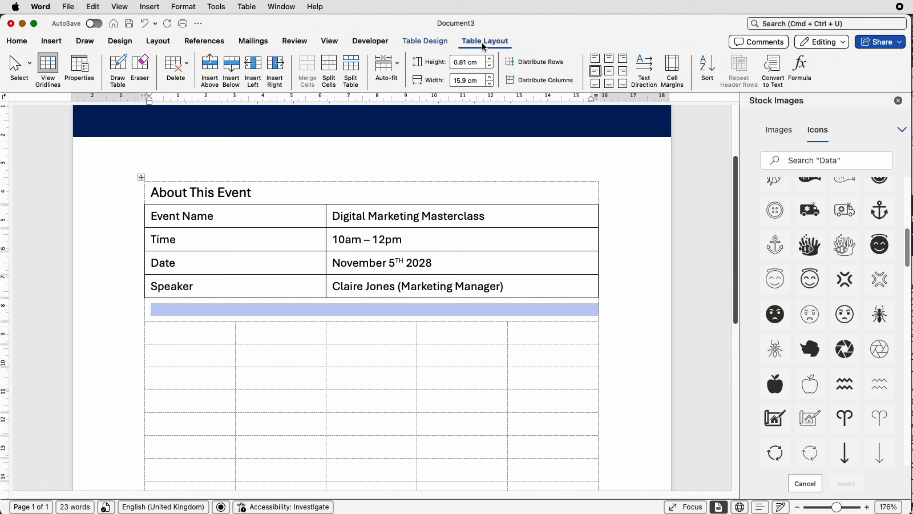
{"action": "left_click", "coordinate": [490, 66]}
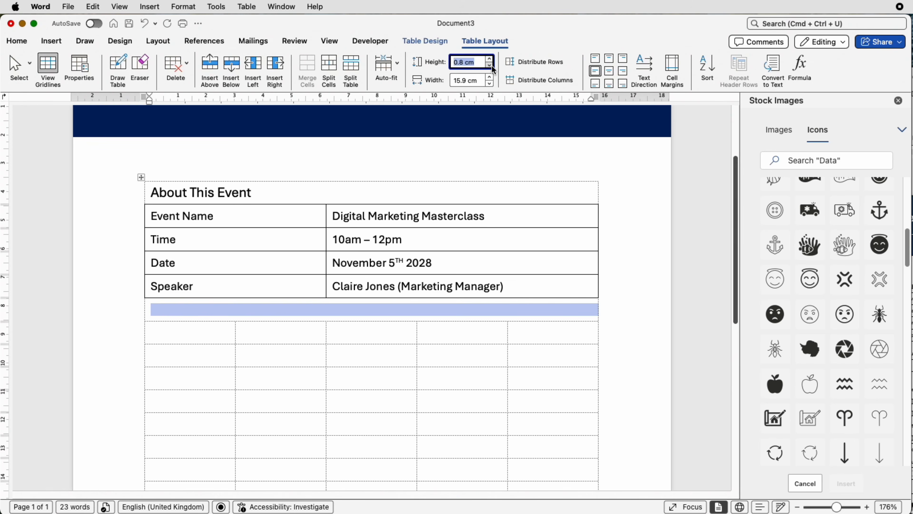
{"action": "left_click", "coordinate": [491, 66]}
{"action": "left_click", "coordinate": [492, 65]}
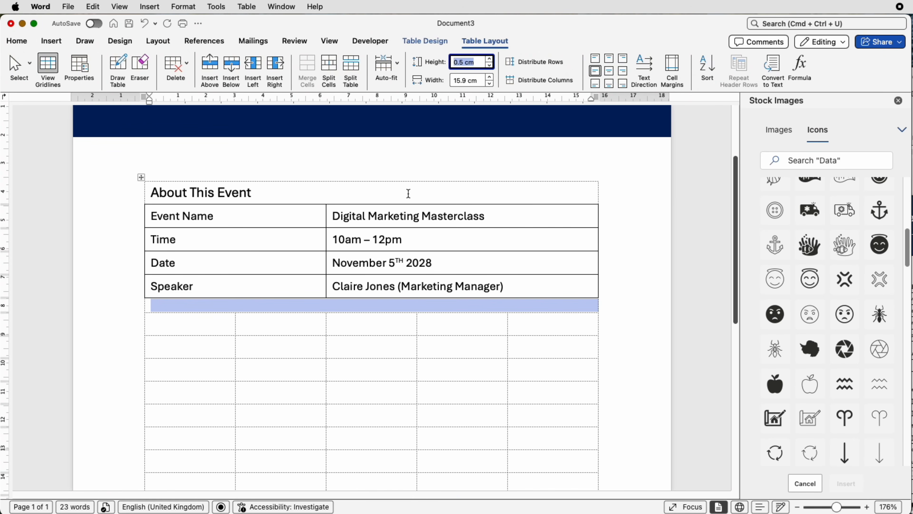
- Merge the first two cells of the row below the spacer and enter the label "Full Name" there
{"action": "left_click", "coordinate": [187, 325]}
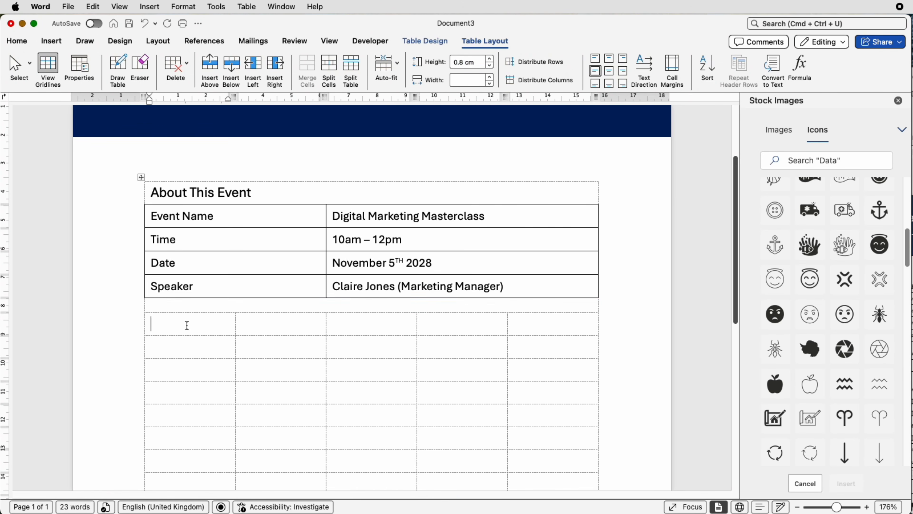
{"action": "left_click_drag", "start_coordinate": [218, 325], "coordinate": [255, 325]}
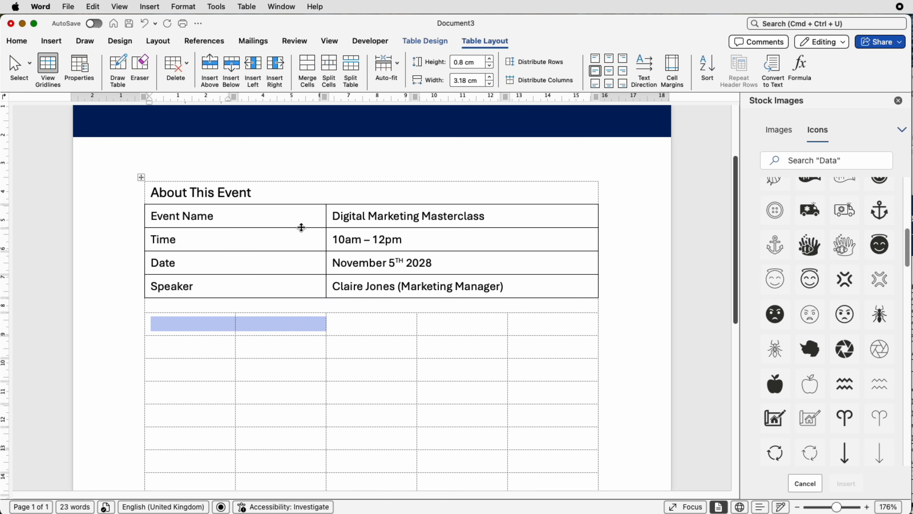
{"action": "left_click", "coordinate": [307, 70]}
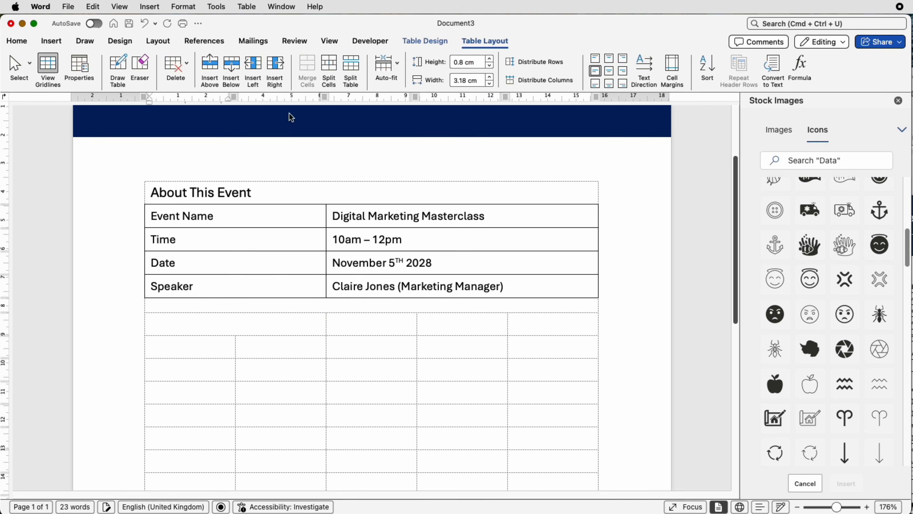
{"action": "left_click", "coordinate": [245, 325]}
{"action": "type", "text": "Full Name"}
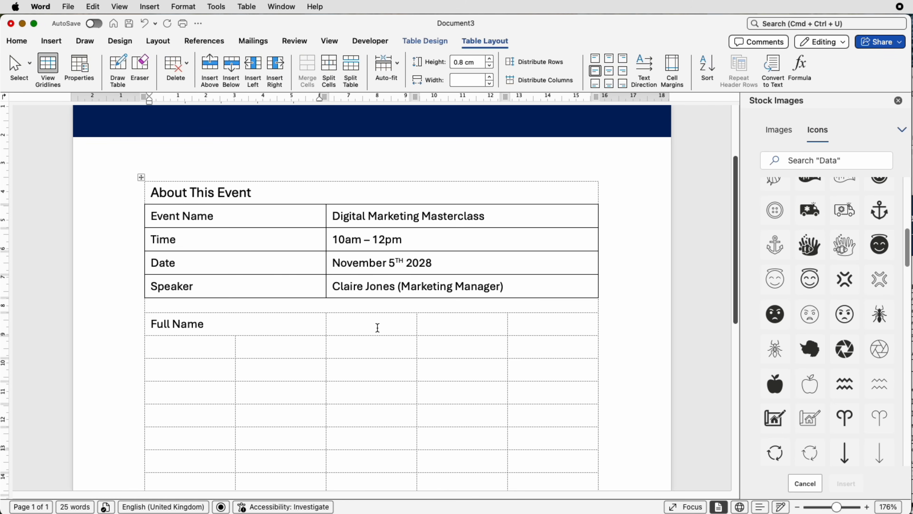
- In the Full Name row and the four rows below, move both boundaries of the fourth column inward to make it a narrow gap
{"action": "left_click", "coordinate": [454, 368]}
{"action": "left_click_drag", "start_coordinate": [301, 324], "coordinate": [525, 411]}
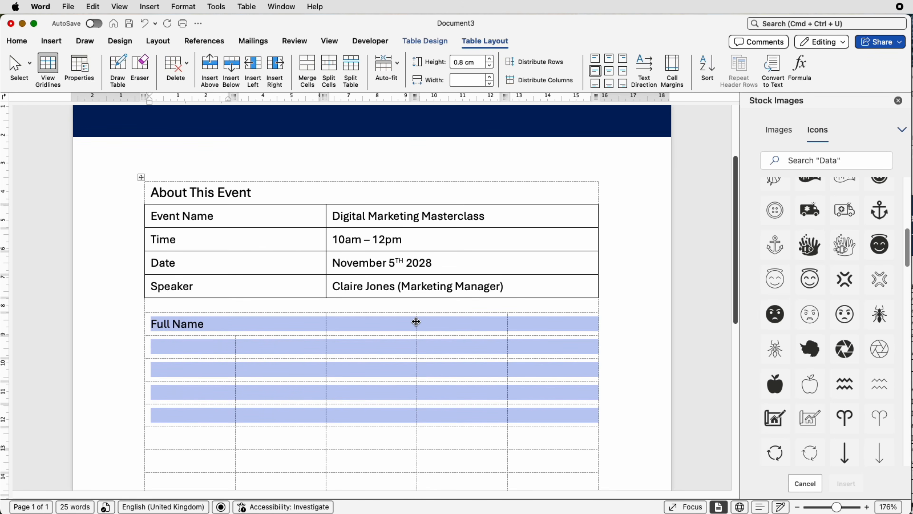
{"action": "left_click_drag", "start_coordinate": [416, 321], "coordinate": [416, 322]}
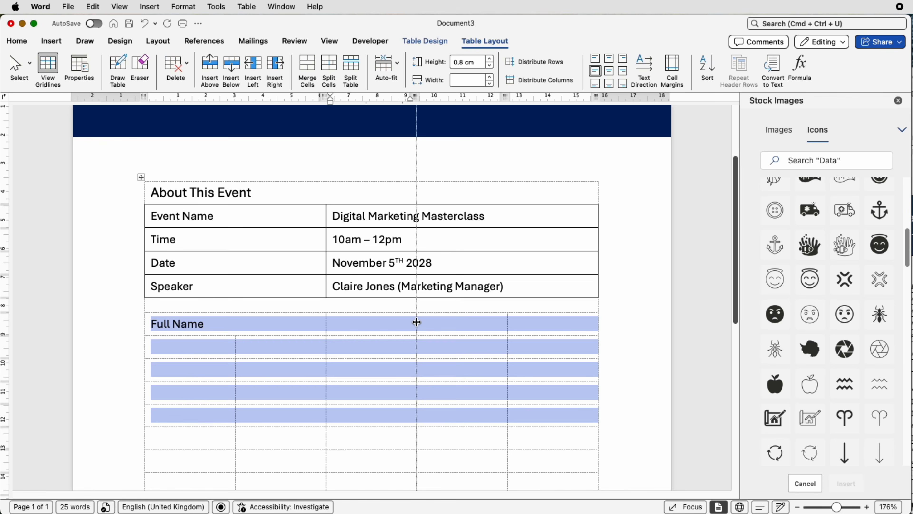
{"action": "left_click_drag", "start_coordinate": [416, 322], "coordinate": [473, 331]}
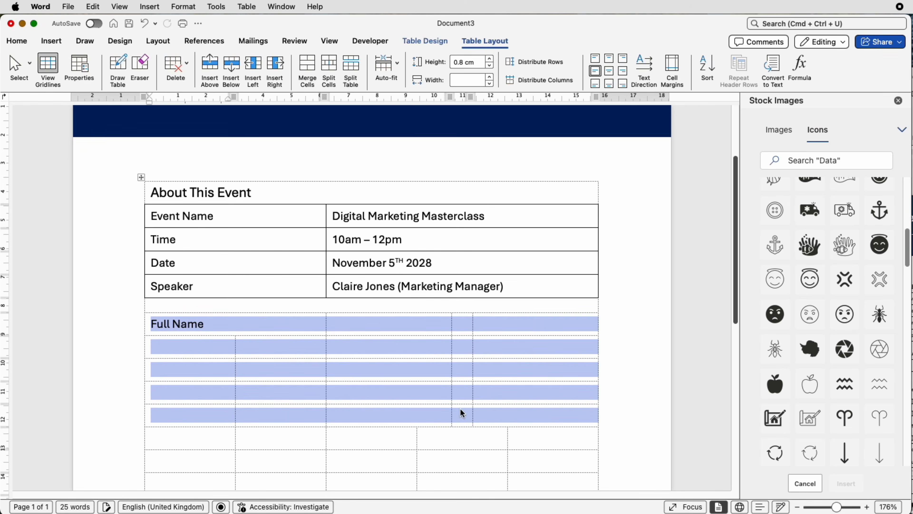
- Merge the first three cells of the row below Full Name into one answer field
{"action": "left_click", "coordinate": [207, 347]}
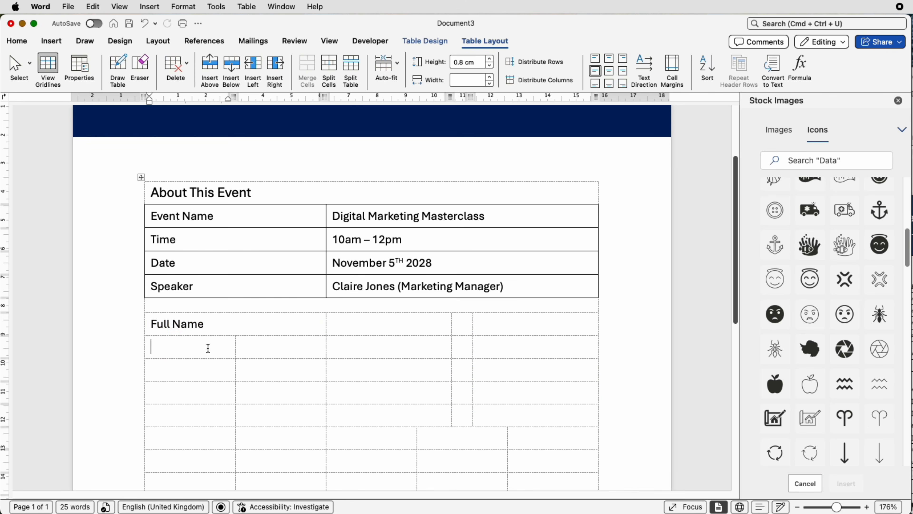
{"action": "left_click_drag", "start_coordinate": [213, 347], "coordinate": [348, 353]}
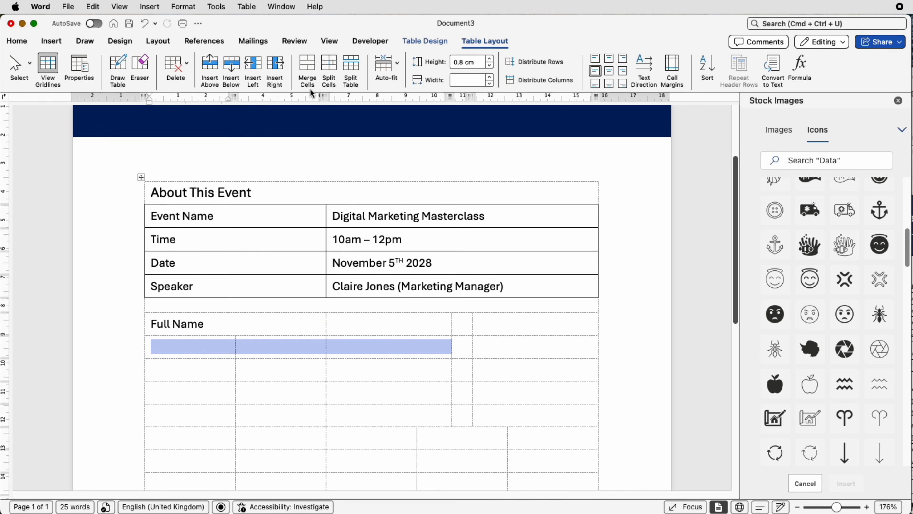
{"action": "left_click", "coordinate": [308, 68]}
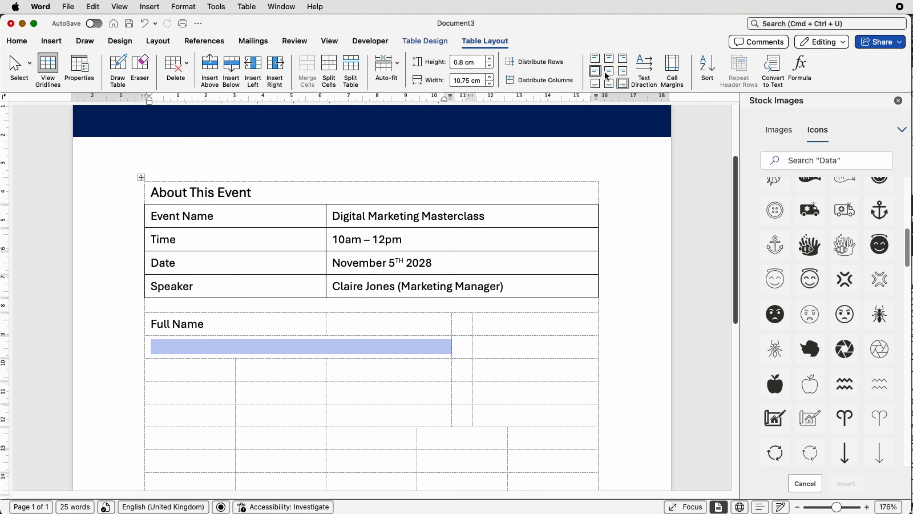
- Apply outside borders to the merged answer field below Full Name
{"action": "left_click", "coordinate": [425, 41]}
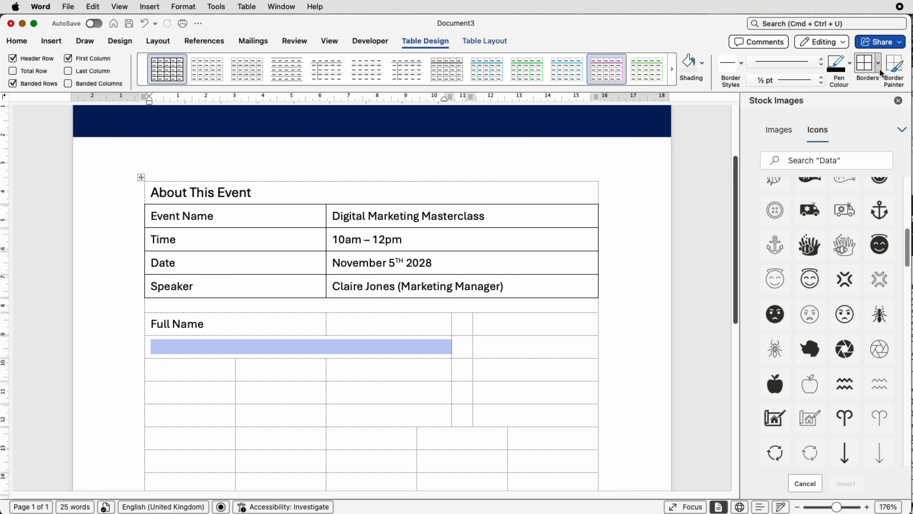
{"action": "left_click", "coordinate": [879, 71]}
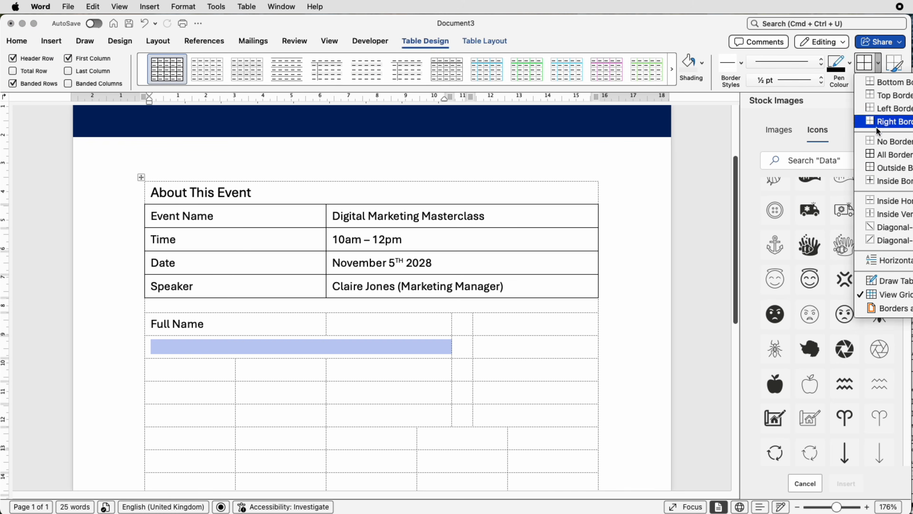
{"action": "left_click", "coordinate": [873, 169]}
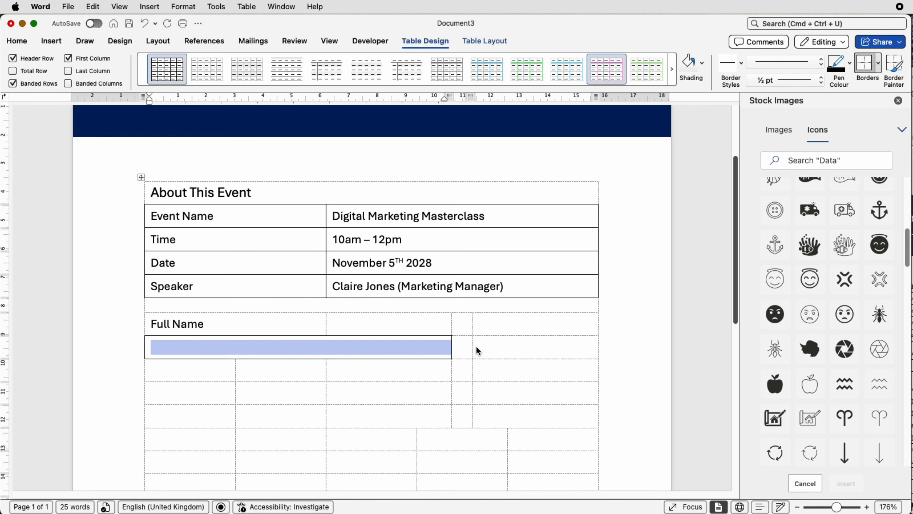
- Give the last cell beside the Full Name answer field outside borders and enter the label "Date of Birth" in the cell above it
{"action": "left_click", "coordinate": [505, 348]}
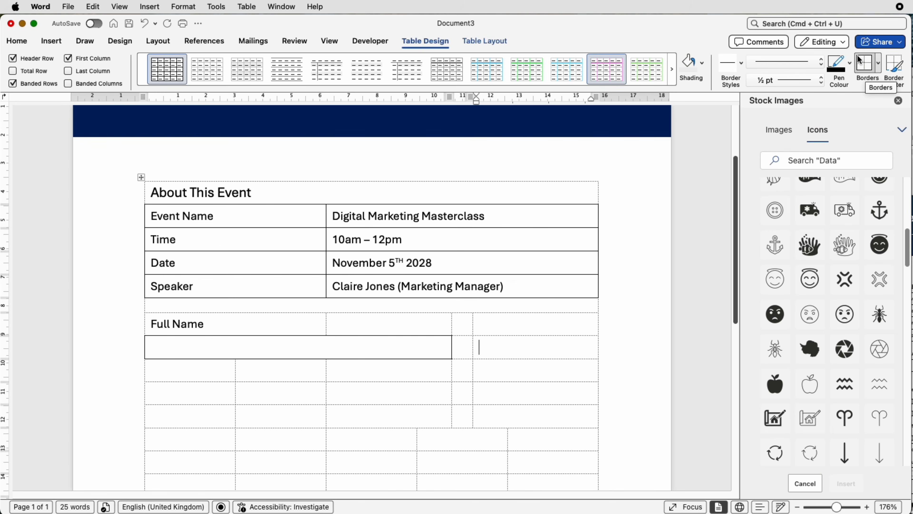
{"action": "left_click", "coordinate": [865, 66]}
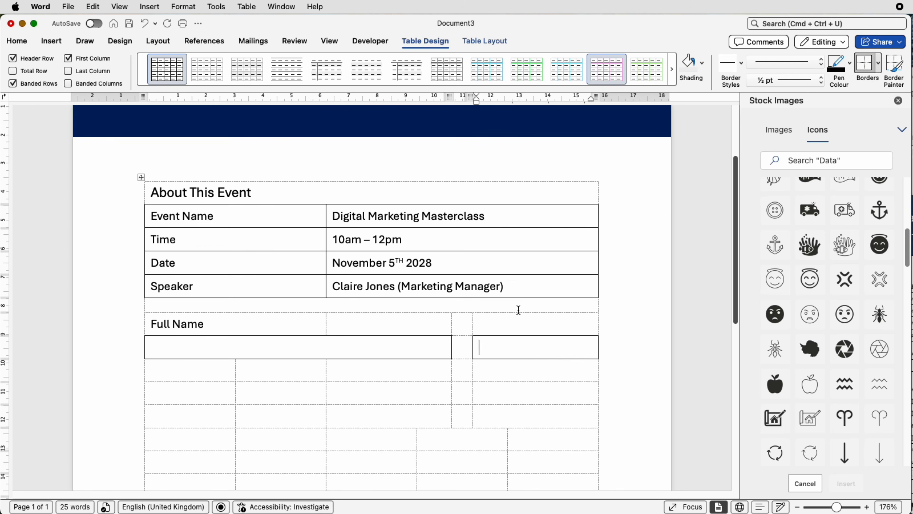
{"action": "left_click", "coordinate": [509, 323]}
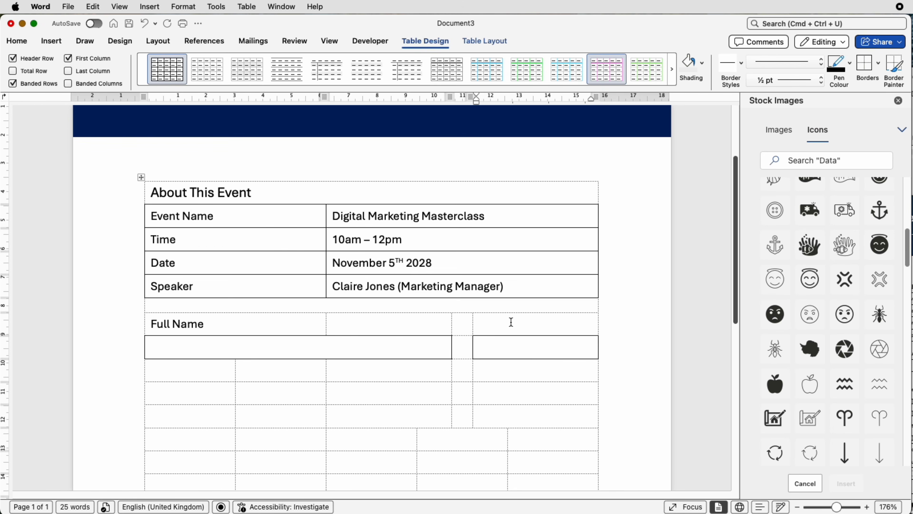
{"action": "type", "text": "Date of Birth"}
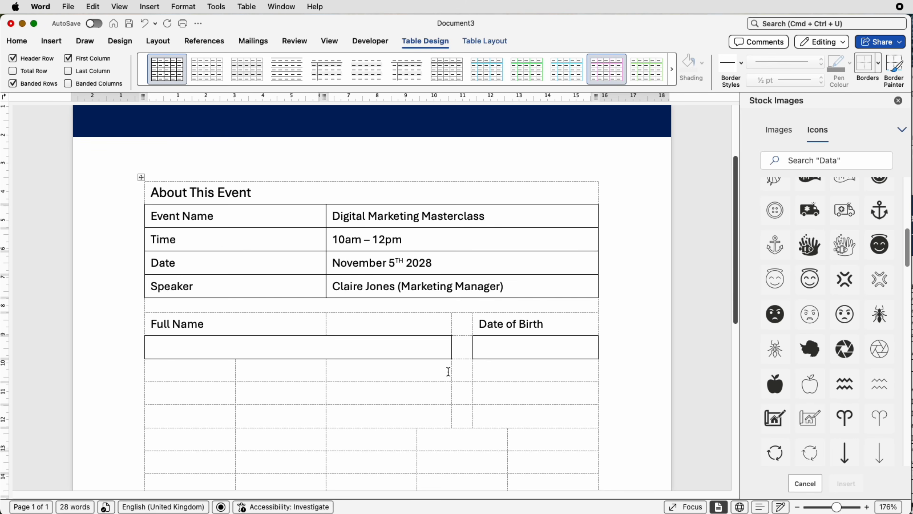
- Merge all cells of the row below the Full Name and Date of Birth answer fields into a spacer row and reduce its height to 0.5 cm
{"action": "left_click_drag", "start_coordinate": [502, 371], "coordinate": [216, 374]}
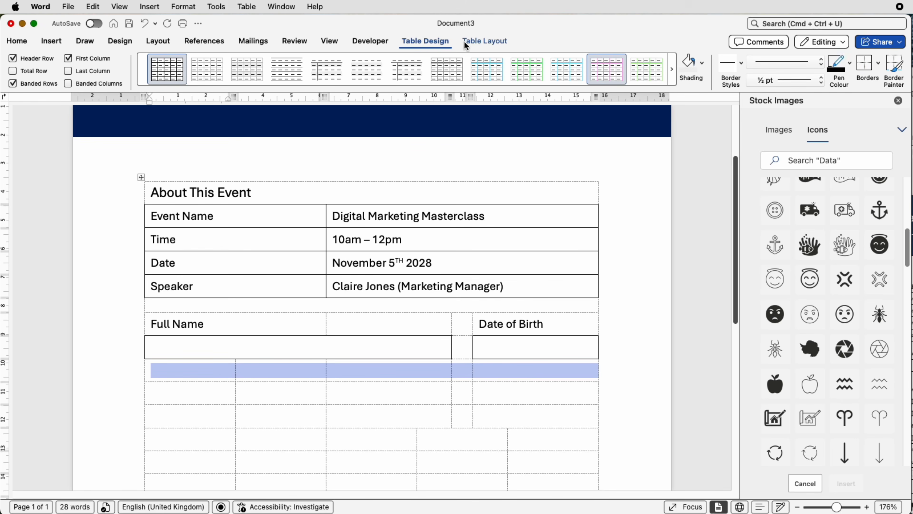
{"action": "left_click", "coordinate": [480, 44]}
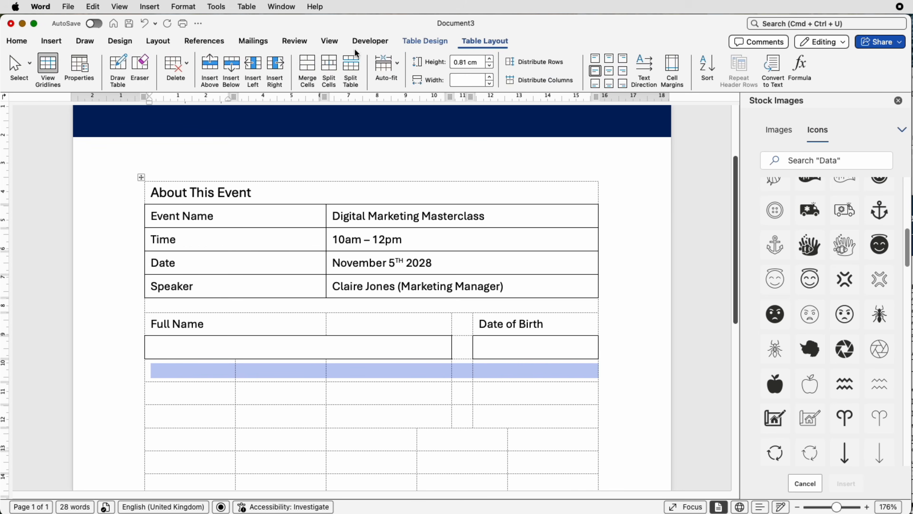
{"action": "left_click", "coordinate": [308, 68]}
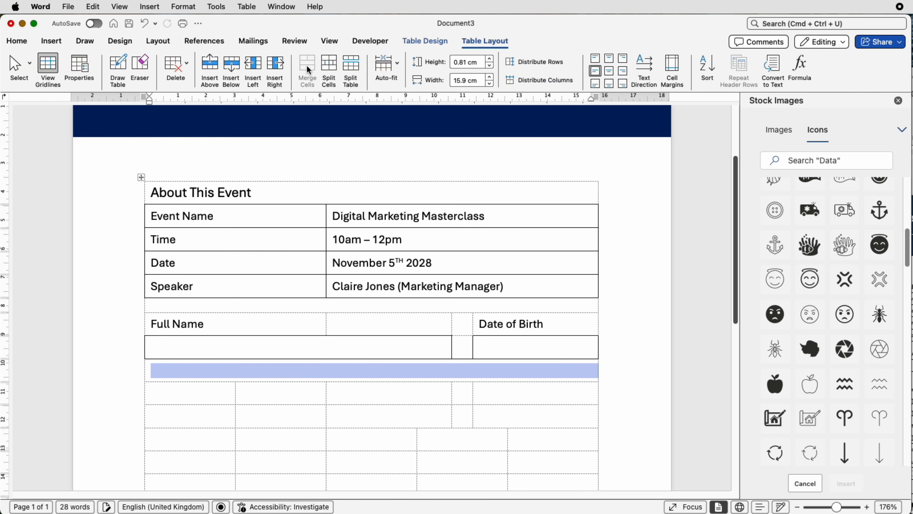
{"action": "left_click", "coordinate": [491, 66]}
{"action": "left_click", "coordinate": [490, 66]}
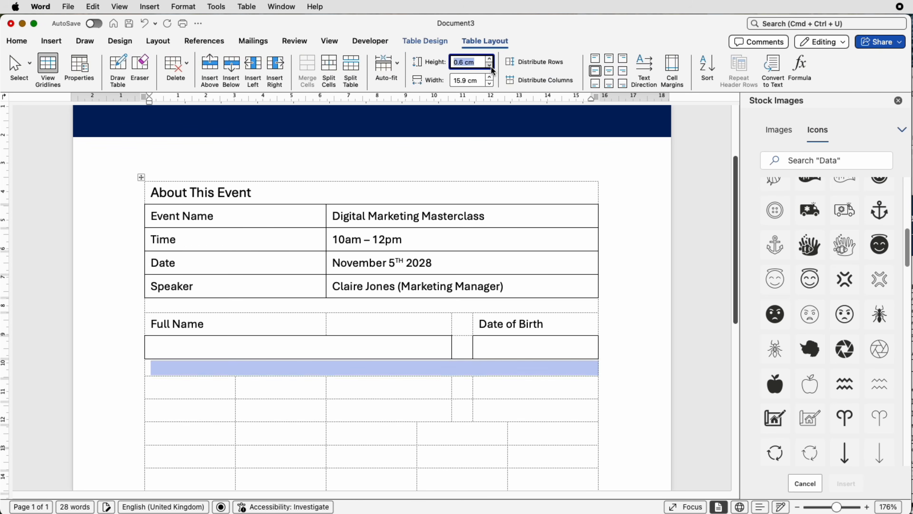
{"action": "left_click", "coordinate": [490, 66]}
- Label the row below the new spacer "Gender" in the first cell, "Phone Number" in the third and "Email" in the last
{"action": "left_click", "coordinate": [200, 387]}
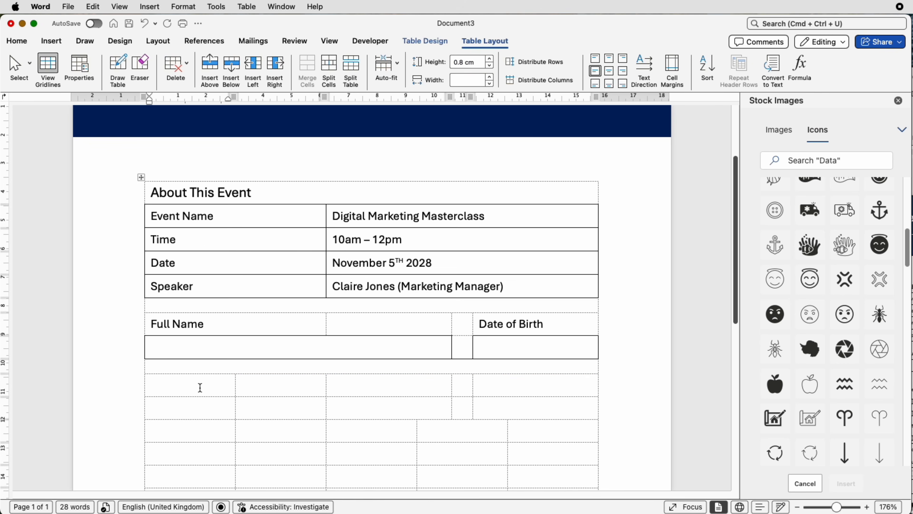
{"action": "type", "text": "Gender"}
{"action": "left_click", "coordinate": [356, 387]}
{"action": "type", "text": "Phone Number"}
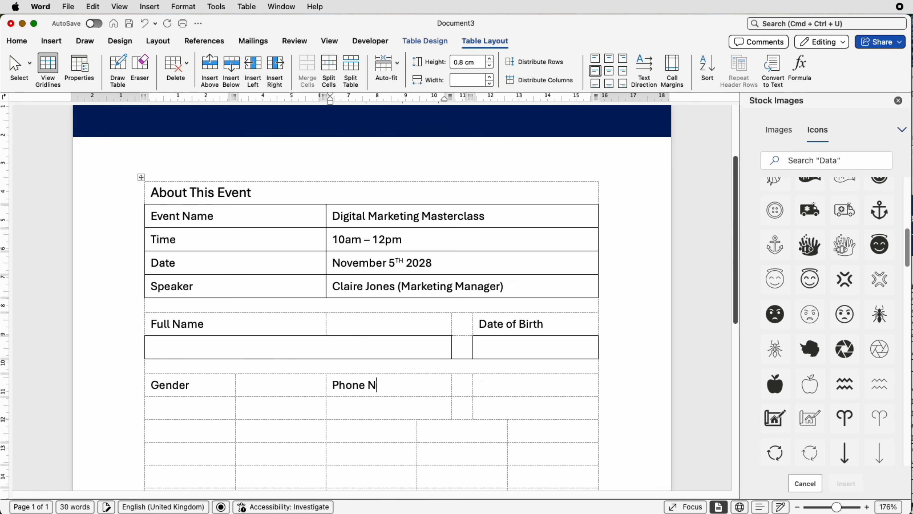
{"action": "key", "text": "Tab"}
{"action": "key", "text": "Tab"}
{"action": "type", "text": "Email"}
- Apply outside borders to the answer cells below Phone Number and Email
{"action": "left_click", "coordinate": [393, 412]}
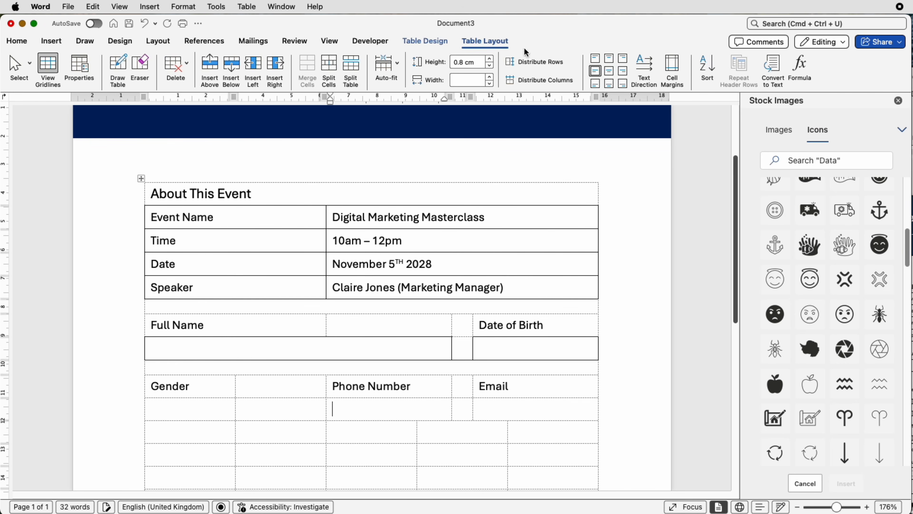
{"action": "left_click", "coordinate": [444, 46]}
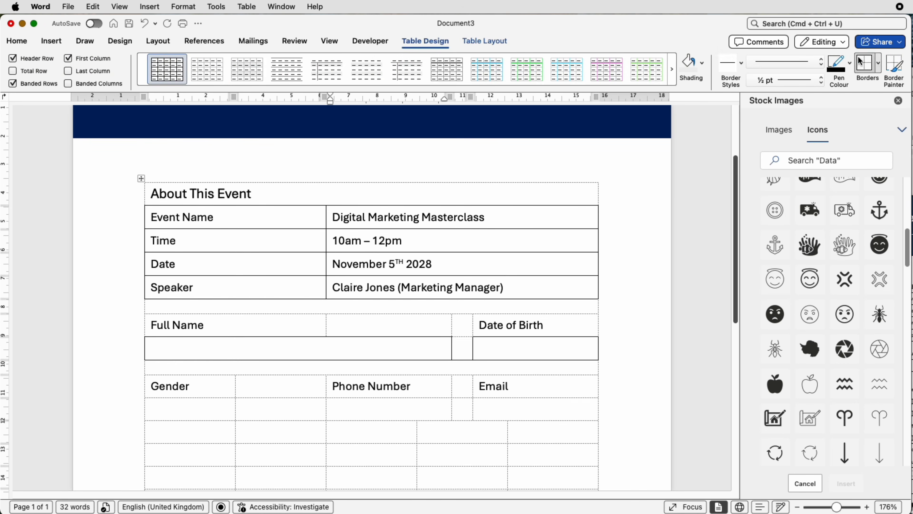
{"action": "left_click", "coordinate": [869, 69]}
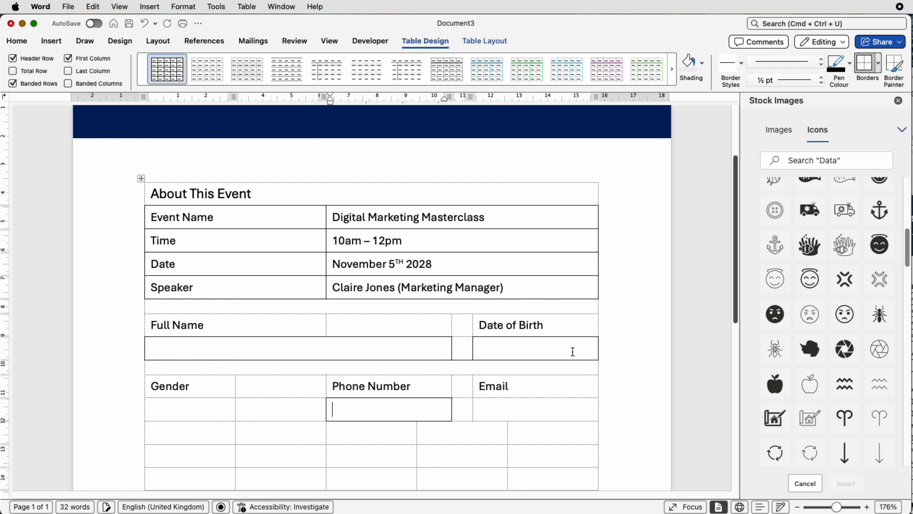
{"action": "left_click", "coordinate": [543, 408]}
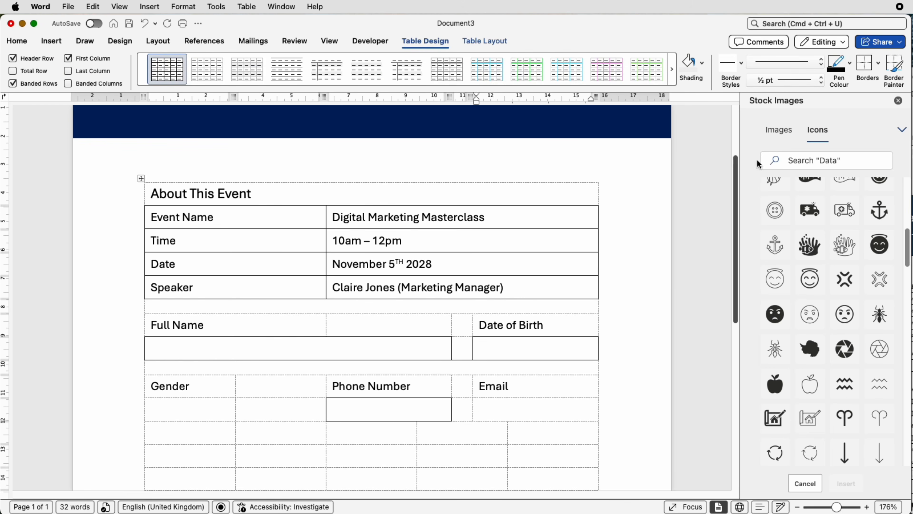
{"action": "left_click", "coordinate": [867, 68]}
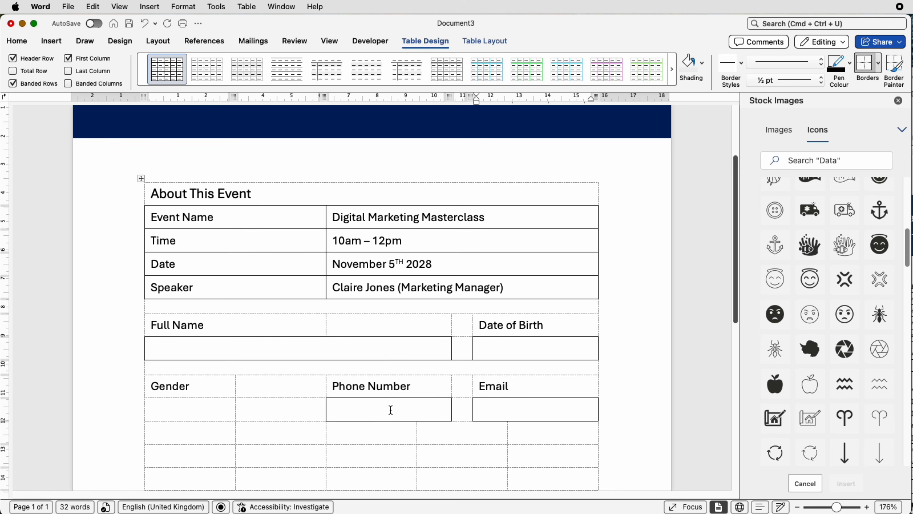
- Merge the first two cells in each of the two rows below Gender and place the cursor in the upper merged cell
{"action": "left_click", "coordinate": [206, 412]}
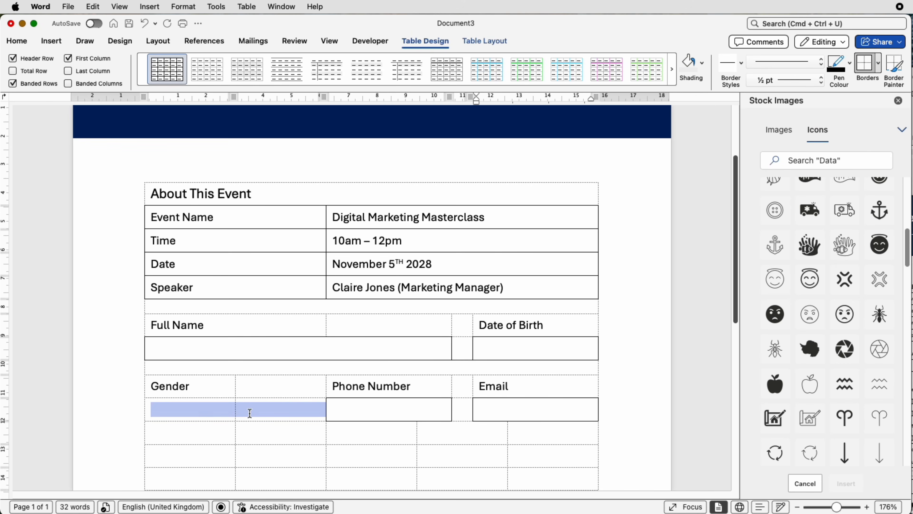
{"action": "left_click", "coordinate": [469, 42]}
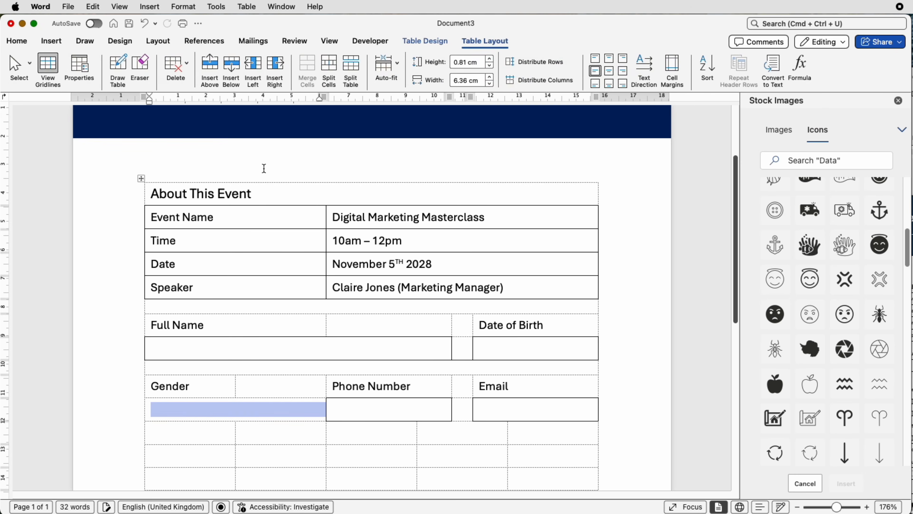
{"action": "left_click_drag", "start_coordinate": [225, 433], "coordinate": [246, 434]}
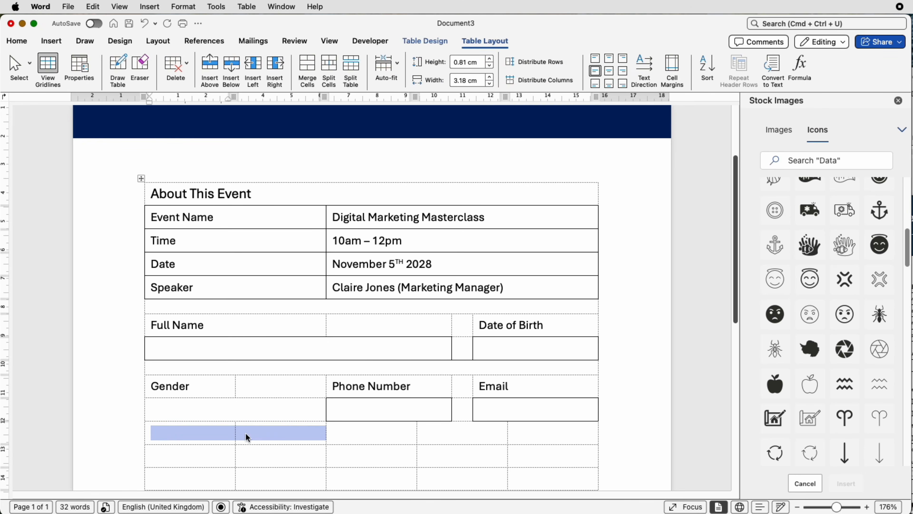
{"action": "left_click", "coordinate": [311, 69]}
{"action": "left_click", "coordinate": [161, 408]}
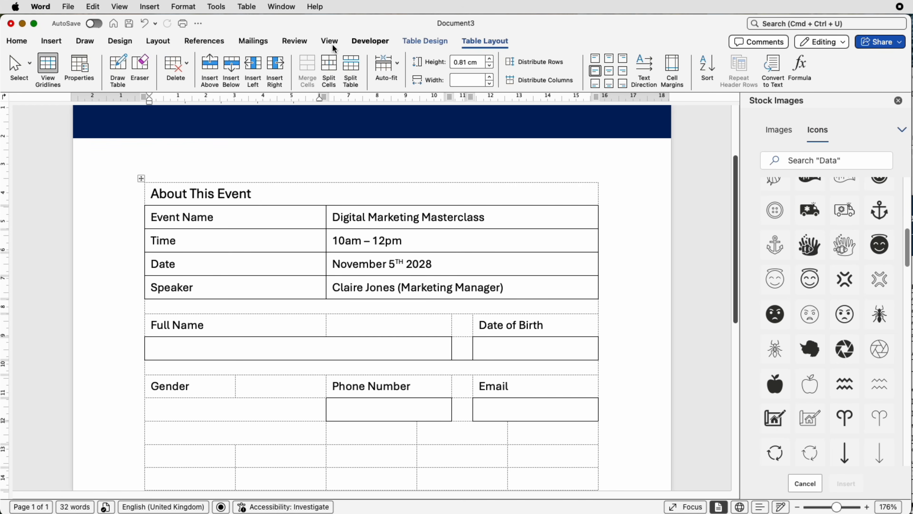
- Check the Ribbon & Toolbar preferences for the Developer tab in the main tabs list, leaving the settings as they are
{"action": "left_click", "coordinate": [41, 7]}
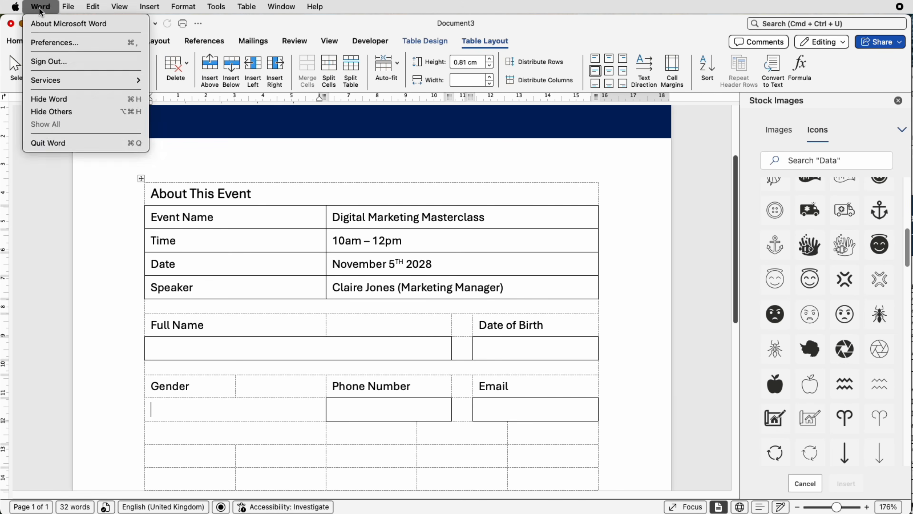
{"action": "left_click", "coordinate": [40, 44]}
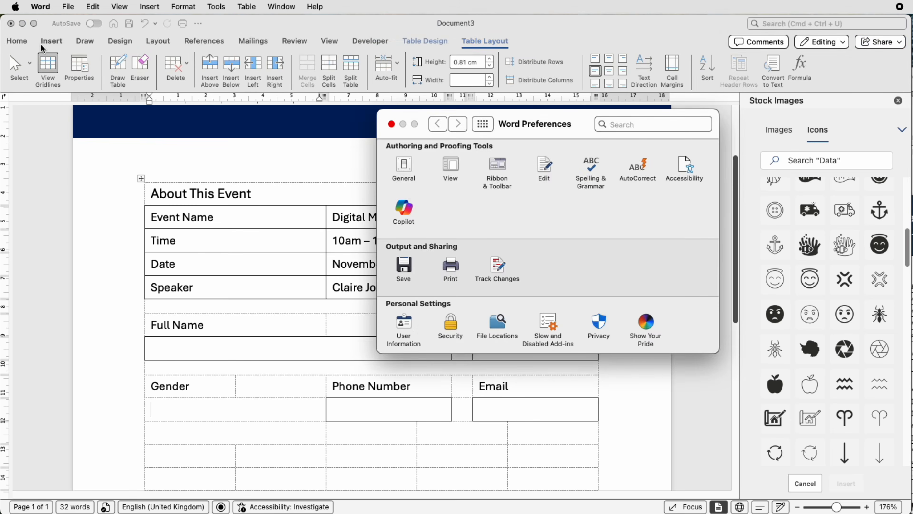
{"action": "left_click", "coordinate": [504, 173]}
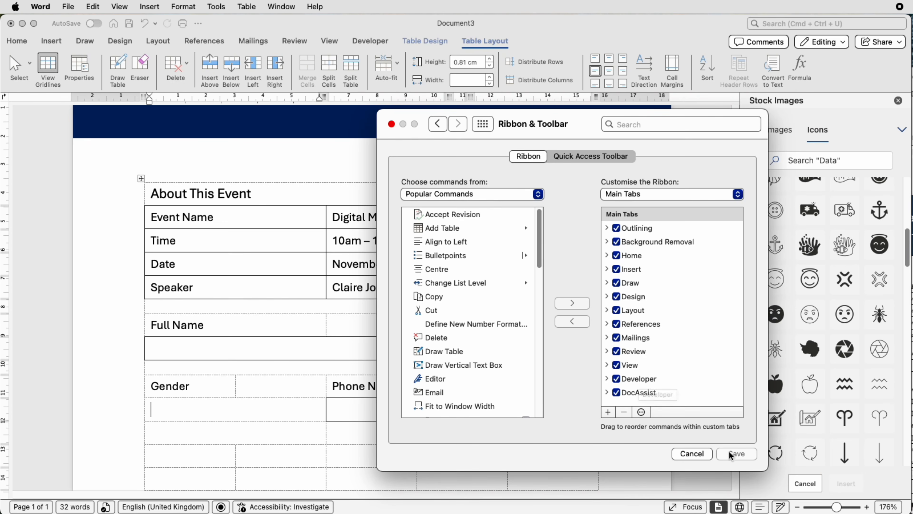
{"action": "left_click", "coordinate": [692, 453]}
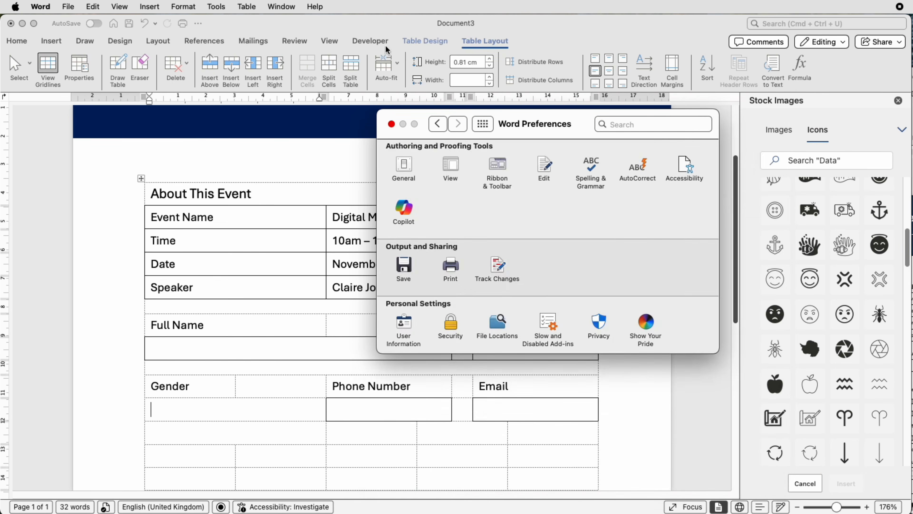
{"action": "key", "text": "super+w"}
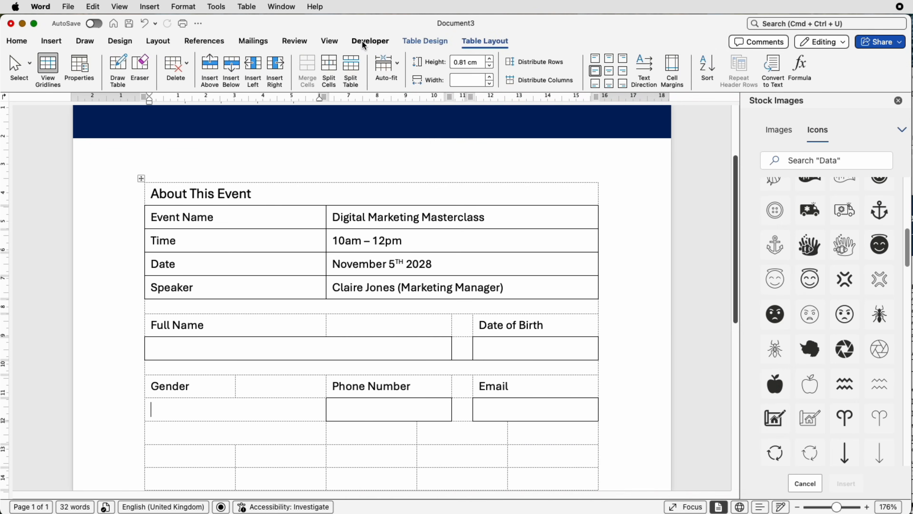
- Insert a checkbox labelled "Male" in the first merged cell below Gender and one labelled "Female" in the cell beneath it
{"action": "left_click", "coordinate": [374, 40]}
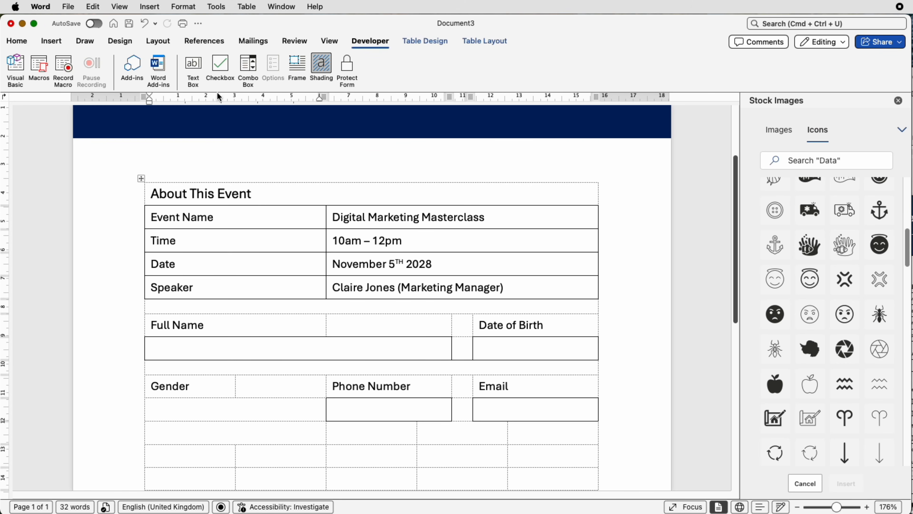
{"action": "left_click", "coordinate": [220, 65]}
{"action": "type", "text": "Male"}
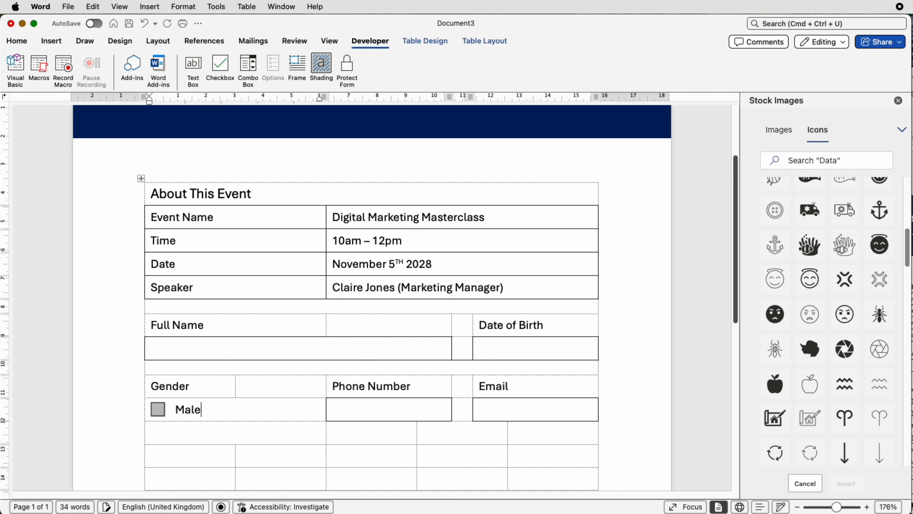
{"action": "left_click", "coordinate": [181, 433]}
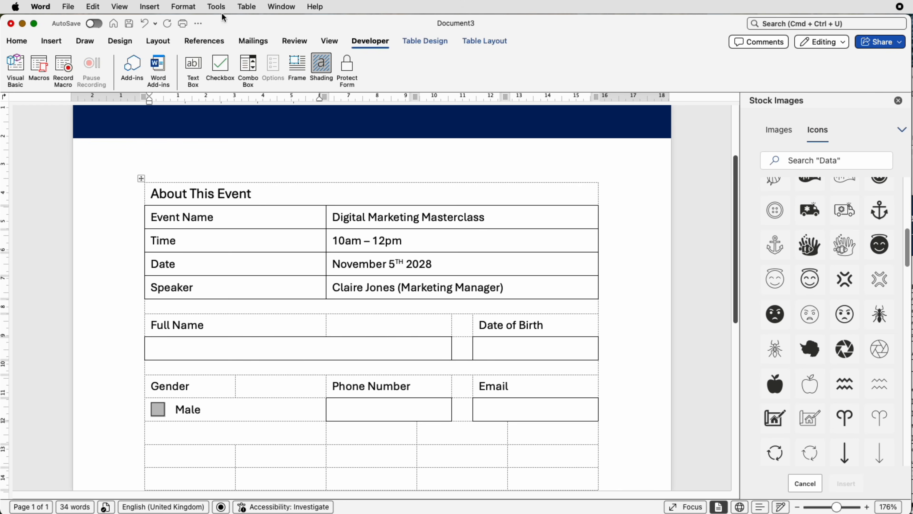
{"action": "left_click", "coordinate": [220, 67]}
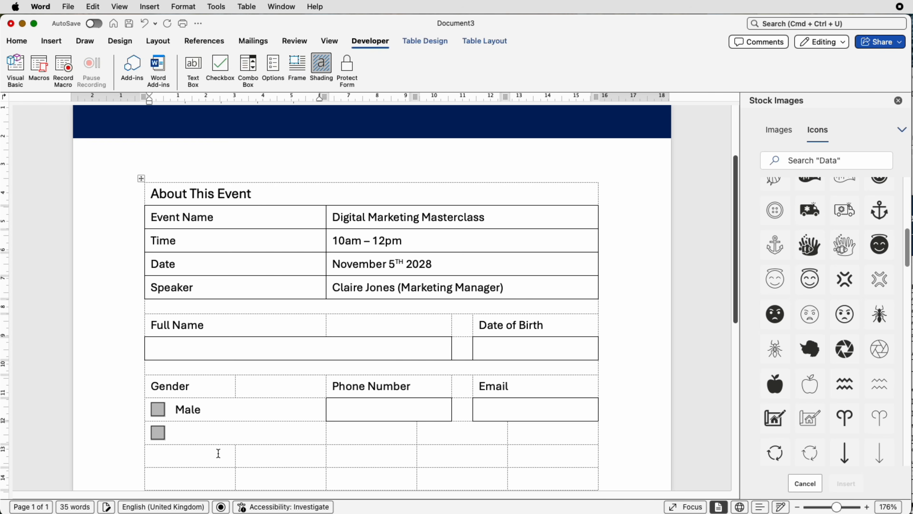
{"action": "type", "text": "Female"}
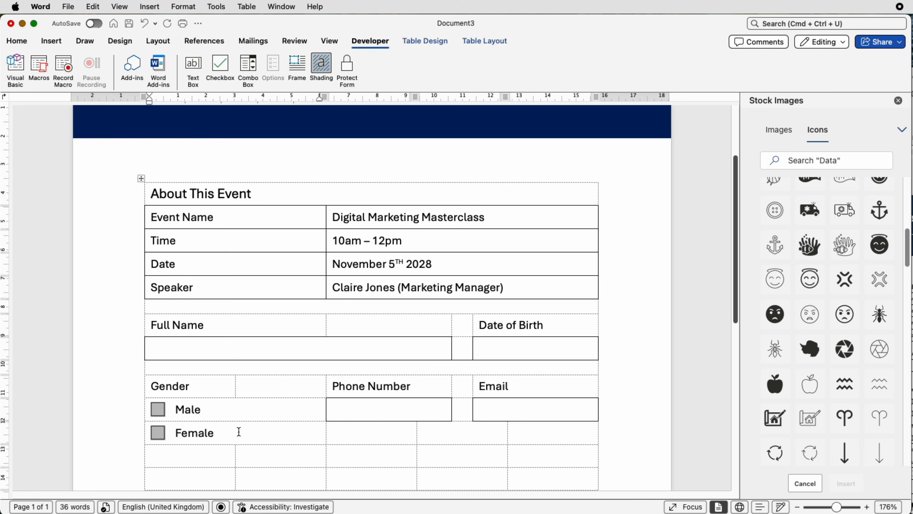
- Merge all five cells of the row below the Female checkbox into one cell
{"action": "scroll", "coordinate": [360, 435], "scroll_direction": "down", "scroll_amount": 3}
{"action": "left_click_drag", "start_coordinate": [187, 378], "coordinate": [546, 385]}
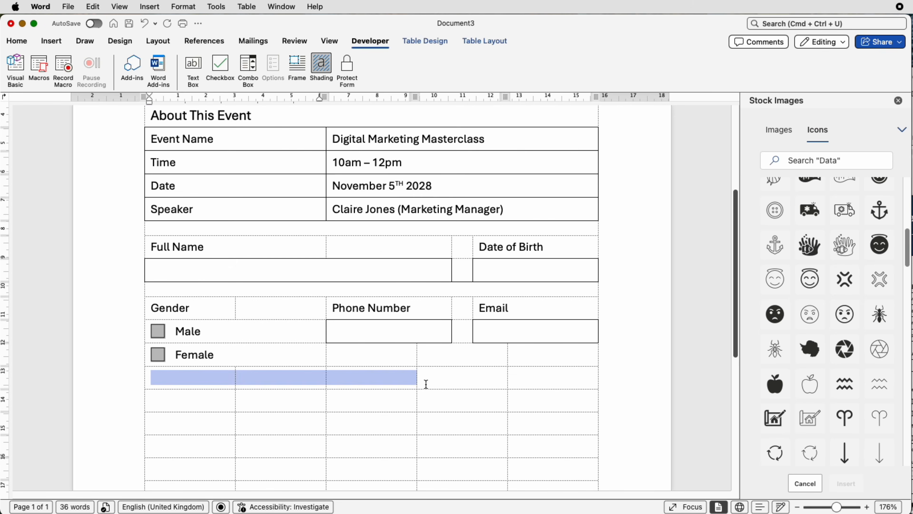
{"action": "left_click", "coordinate": [435, 42]}
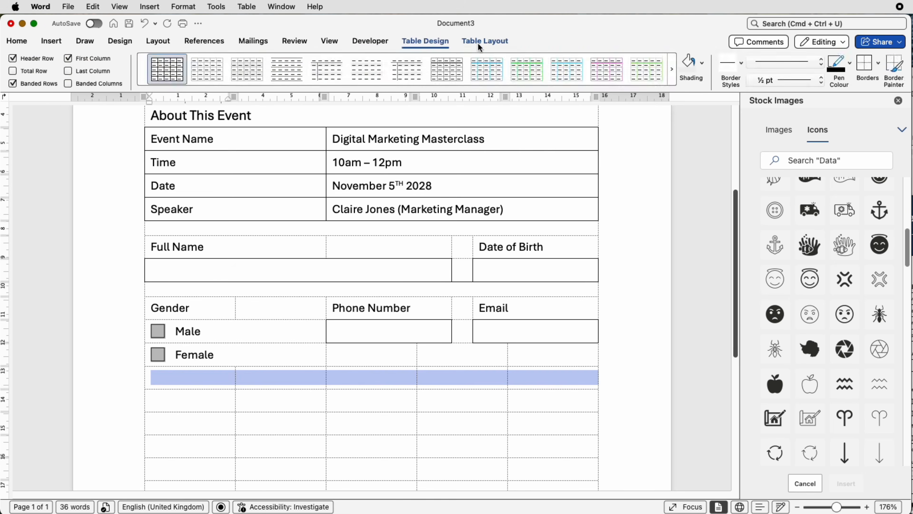
{"action": "left_click", "coordinate": [479, 43]}
{"action": "left_click", "coordinate": [311, 67]}
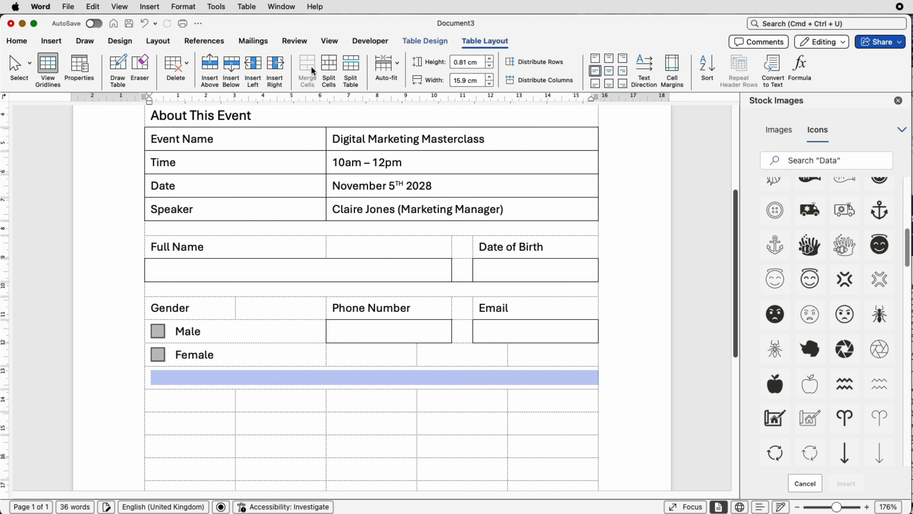
- Reduce the height of the merged blank row below the Female checkbox to 0.4 cm
{"action": "left_click", "coordinate": [490, 65]}
{"action": "left_click", "coordinate": [490, 65]}
{"action": "left_click", "coordinate": [490, 65]}
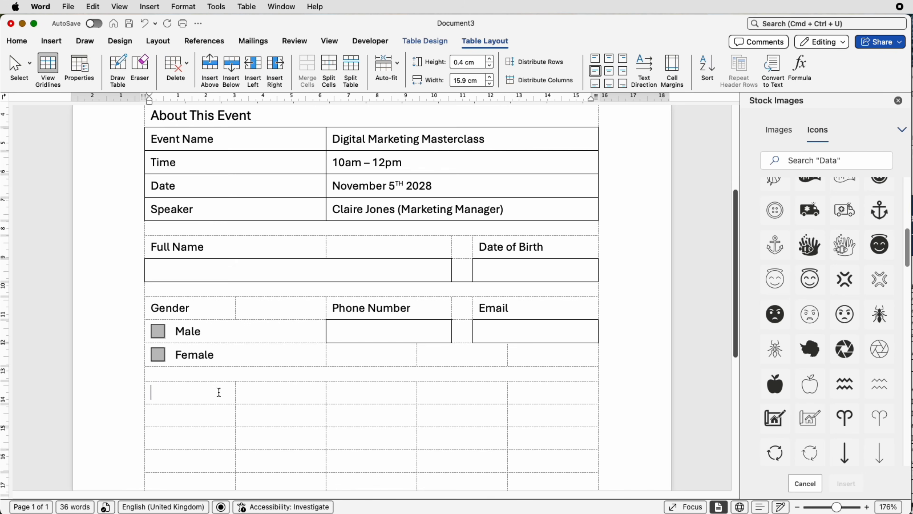
- Merge the five cells of the row below the thin spacer row and enter "How did you hear about this event?"
{"action": "left_click_drag", "start_coordinate": [218, 392], "coordinate": [525, 395]}
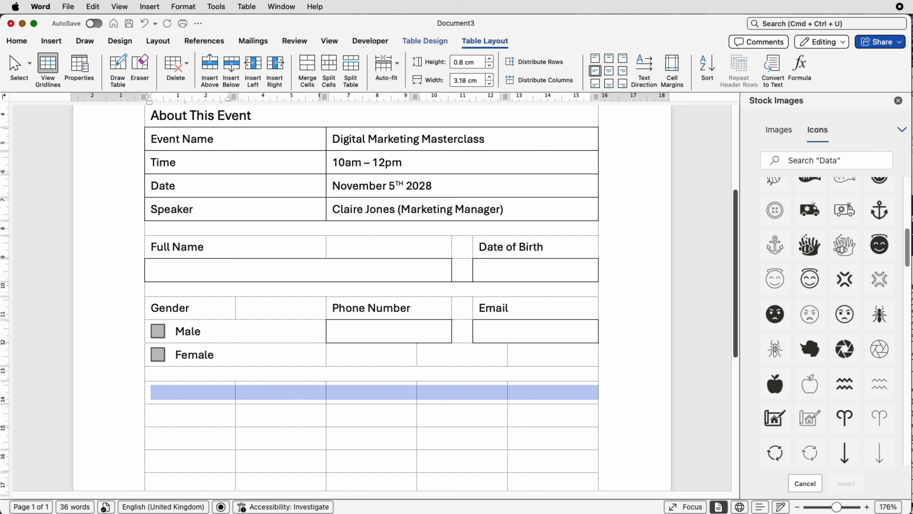
{"action": "left_click", "coordinate": [307, 65]}
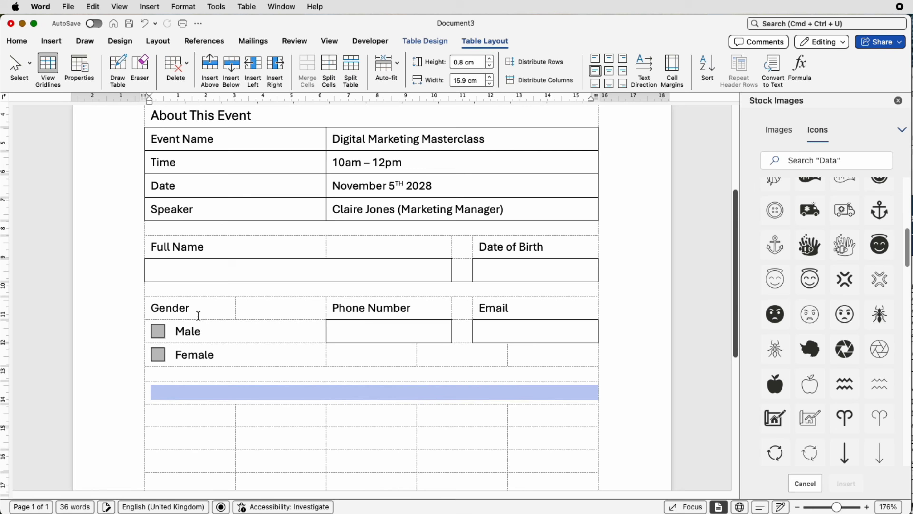
{"action": "left_click", "coordinate": [184, 393]}
{"action": "type", "text": "How did you hear about this event?"}
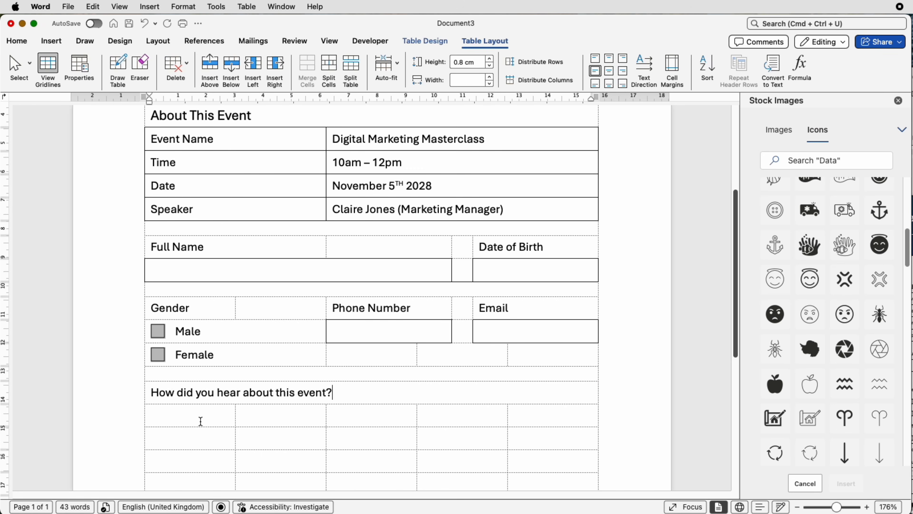
- Insert a checkbox in the first cell below the "How did you hear about this event?" question
{"action": "scroll", "coordinate": [200, 420], "scroll_direction": "down", "scroll_amount": 3}
{"action": "left_click", "coordinate": [199, 325]}
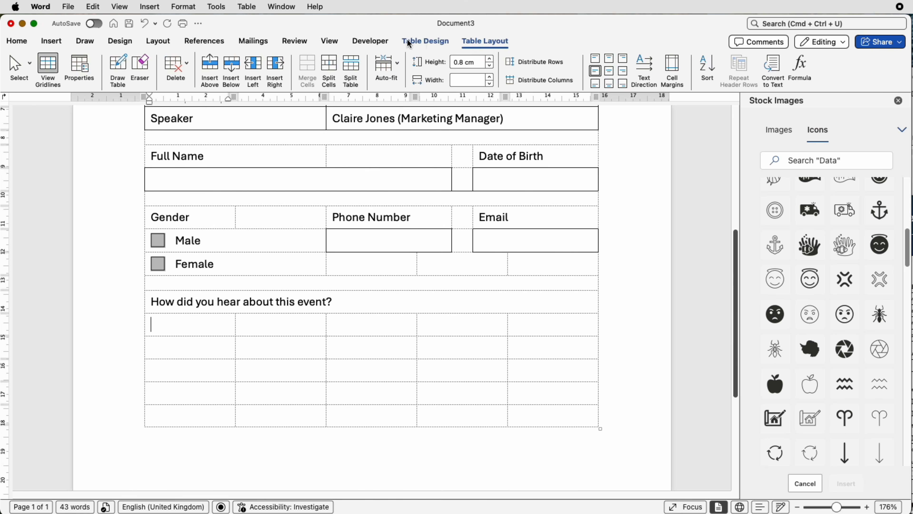
{"action": "left_click", "coordinate": [373, 40]}
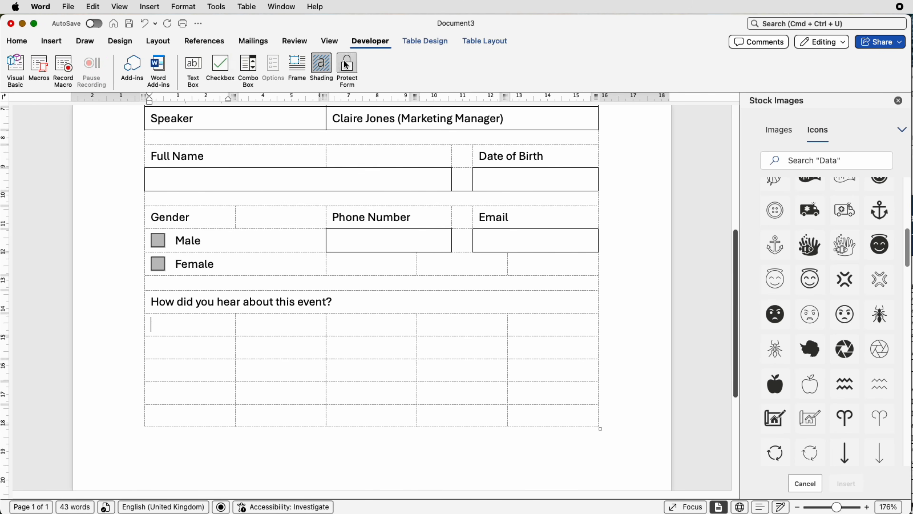
{"action": "left_click", "coordinate": [225, 72]}
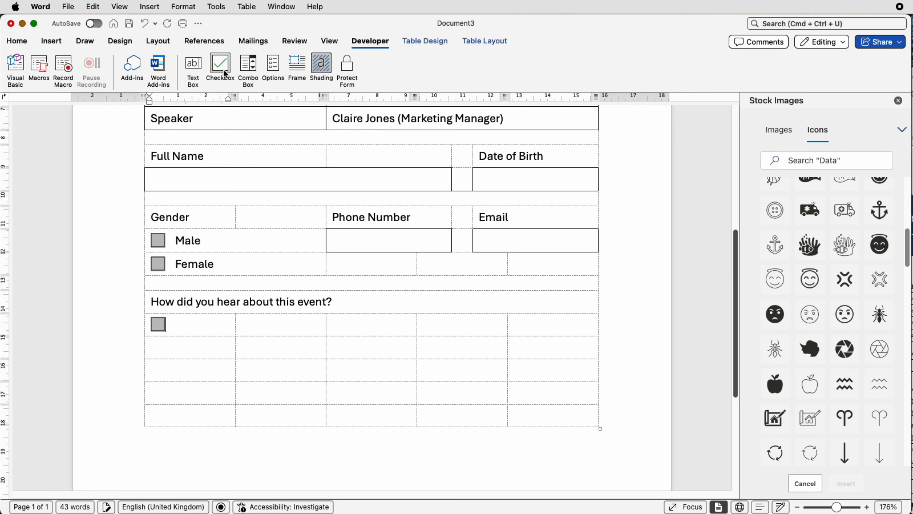
- Copy the new checkbox into the other four cells of the same row
{"action": "left_click", "coordinate": [158, 325]}
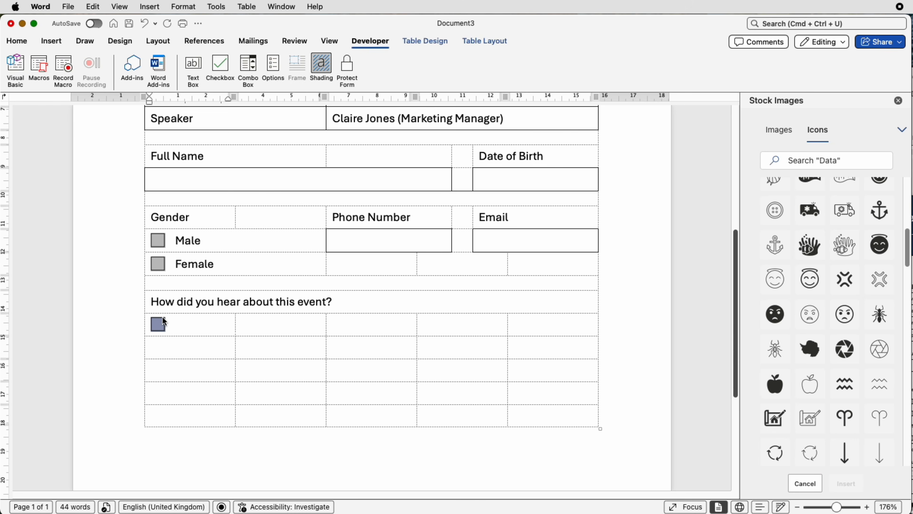
{"action": "left_click", "coordinate": [16, 41]}
{"action": "left_click", "coordinate": [41, 73]}
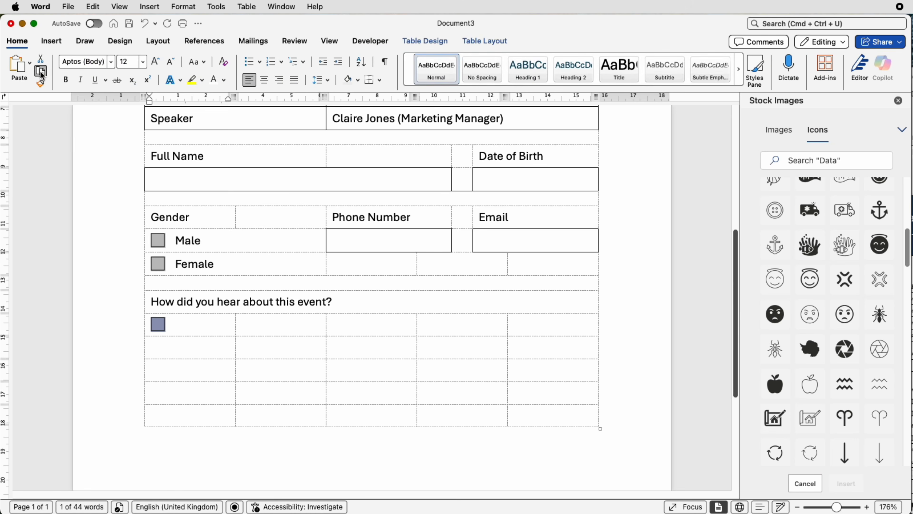
{"action": "left_click", "coordinate": [269, 327]}
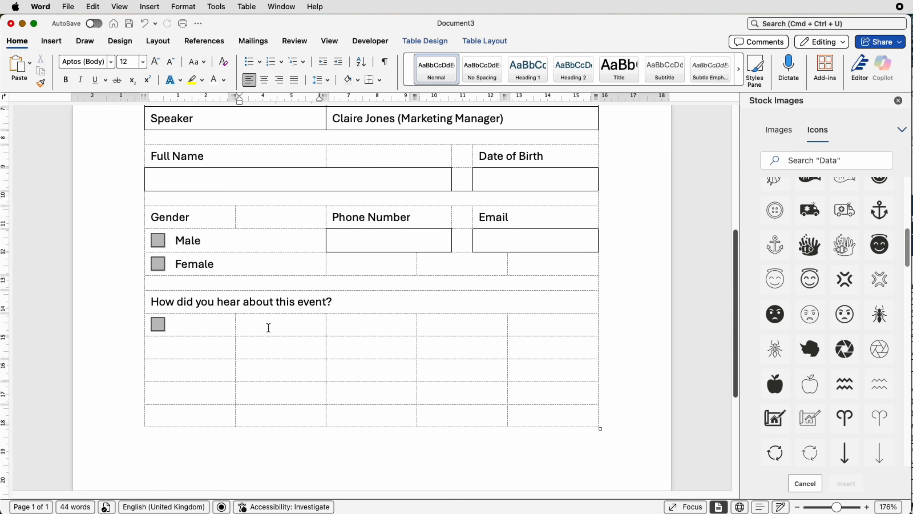
{"action": "key", "text": "super+v"}
{"action": "left_click", "coordinate": [345, 327]}
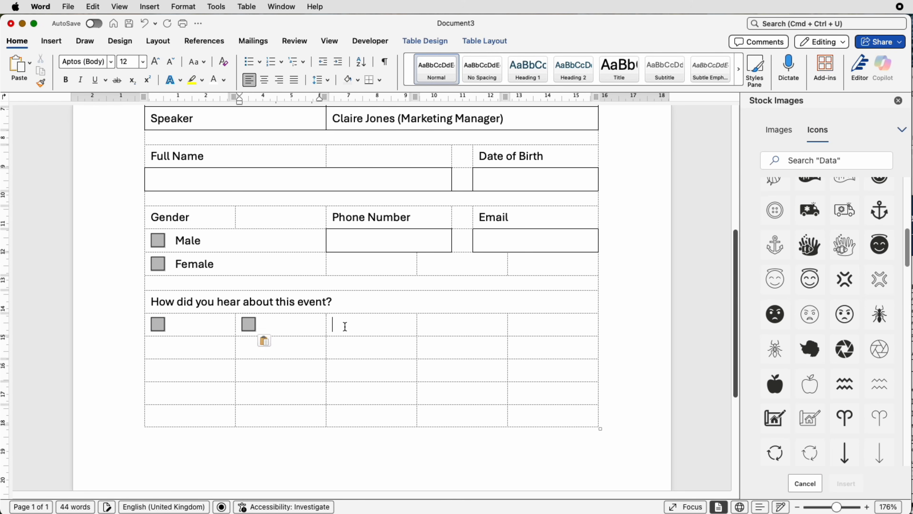
{"action": "key", "text": "super+v"}
{"action": "left_click", "coordinate": [439, 324]}
{"action": "key", "text": "super+v"}
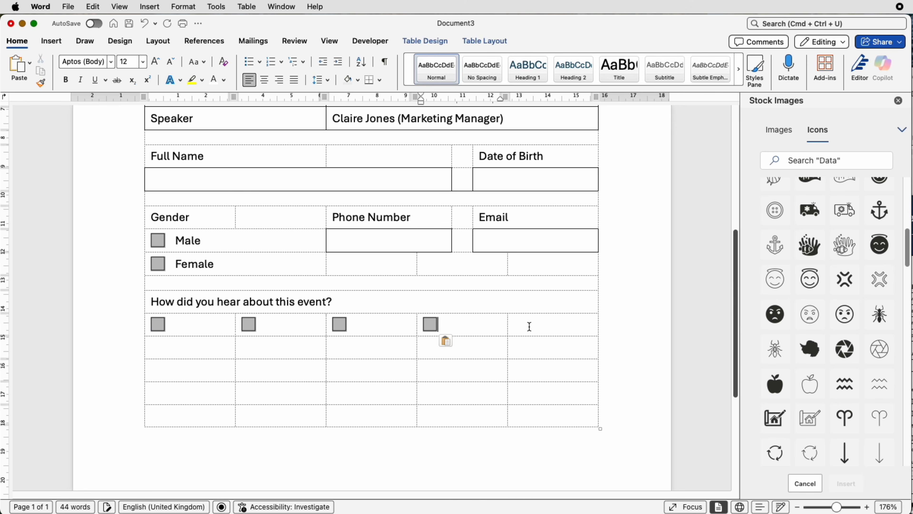
{"action": "left_click", "coordinate": [528, 326]}
{"action": "key", "text": "super+v"}
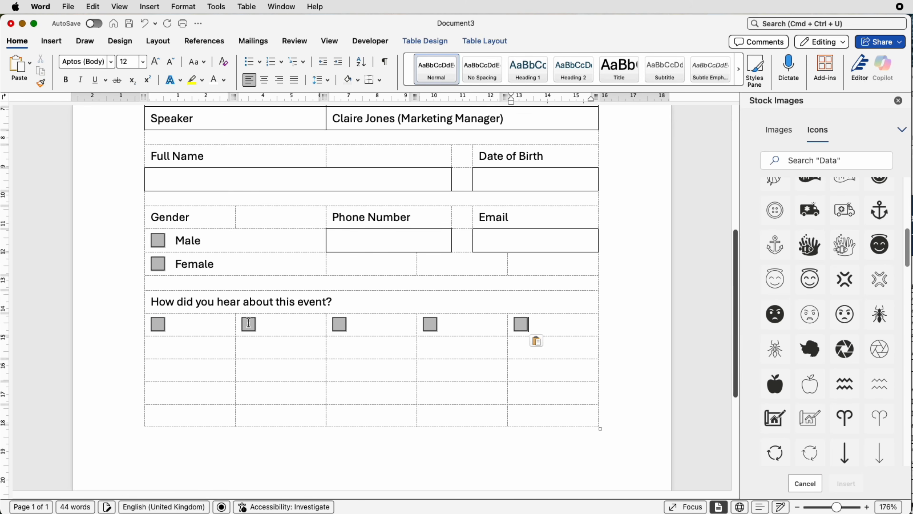
- Label the five checkboxes in order "Facebook", "Instagram", "Tik Tok", "LinkedIn" and "Other"
{"action": "left_click", "coordinate": [190, 324]}
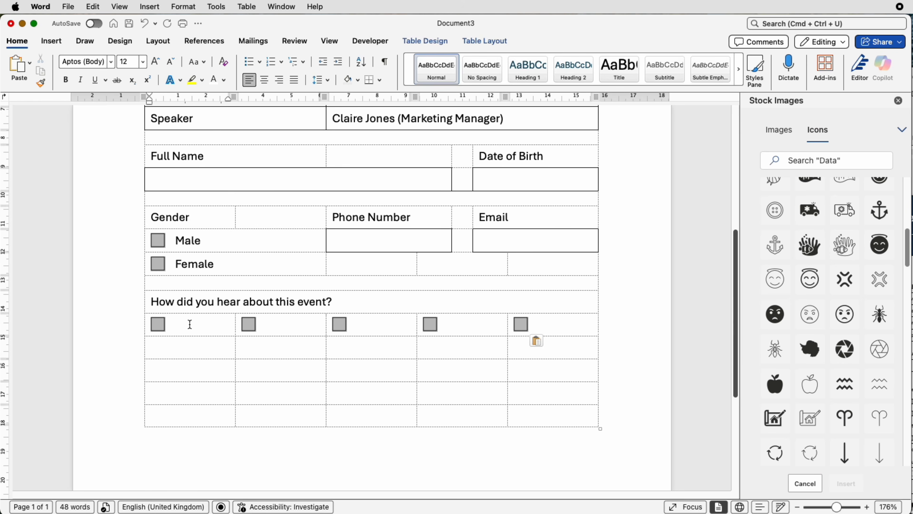
{"action": "type", "text": "Facebook"}
{"action": "left_click", "coordinate": [283, 329]}
{"action": "type", "text": "Instagram"}
{"action": "left_click", "coordinate": [379, 325]}
{"action": "type", "text": "Tik Tok"}
{"action": "left_click", "coordinate": [467, 325]}
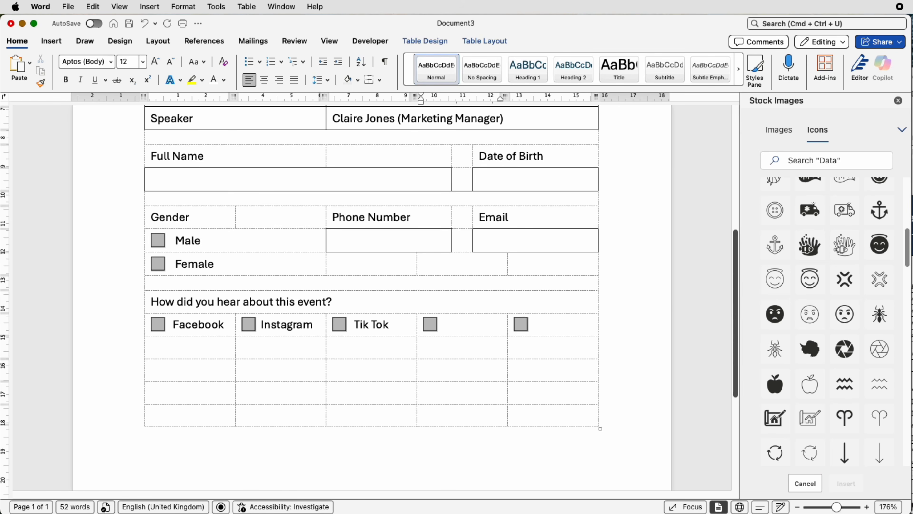
{"action": "type", "text": "LinkedIn"}
{"action": "left_click", "coordinate": [570, 325]}
{"action": "type", "text": "Other"}
- Add a bottom border to the row of social media checkboxes
{"action": "left_click_drag", "start_coordinate": [215, 326], "coordinate": [544, 324]}
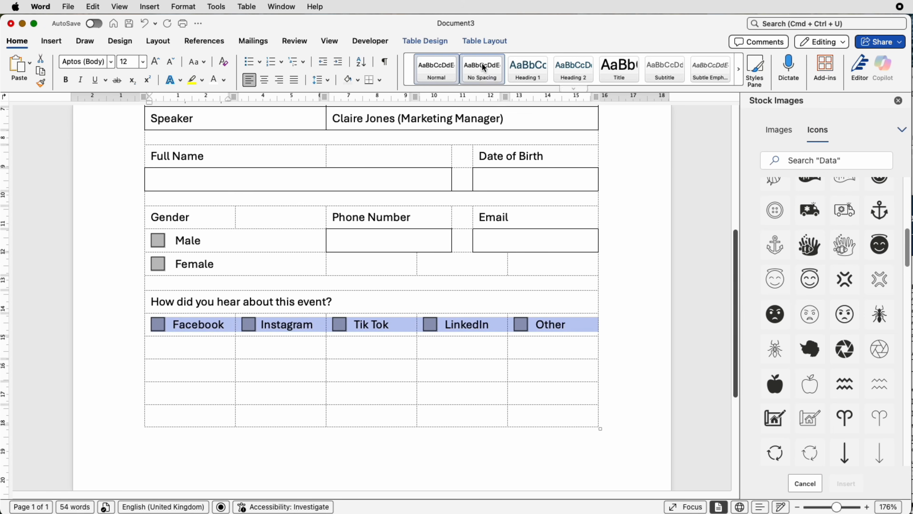
{"action": "left_click", "coordinate": [433, 40]}
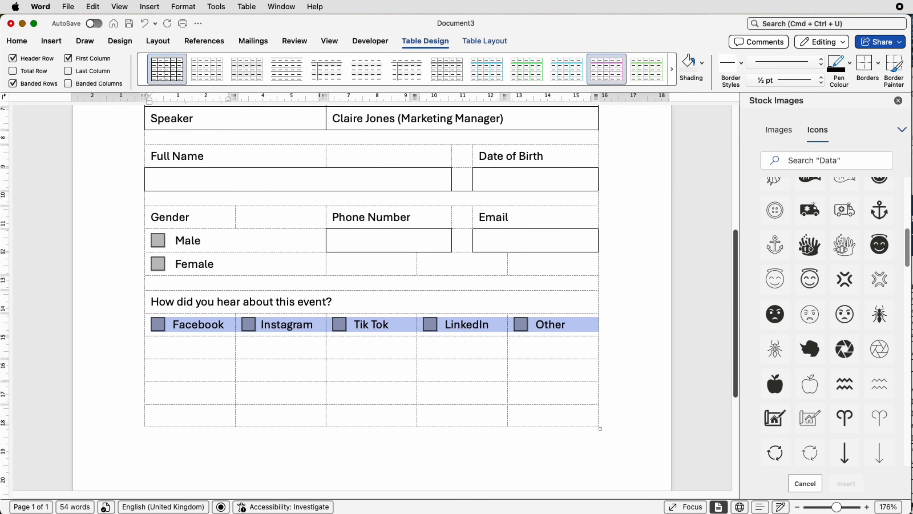
{"action": "left_click", "coordinate": [881, 64]}
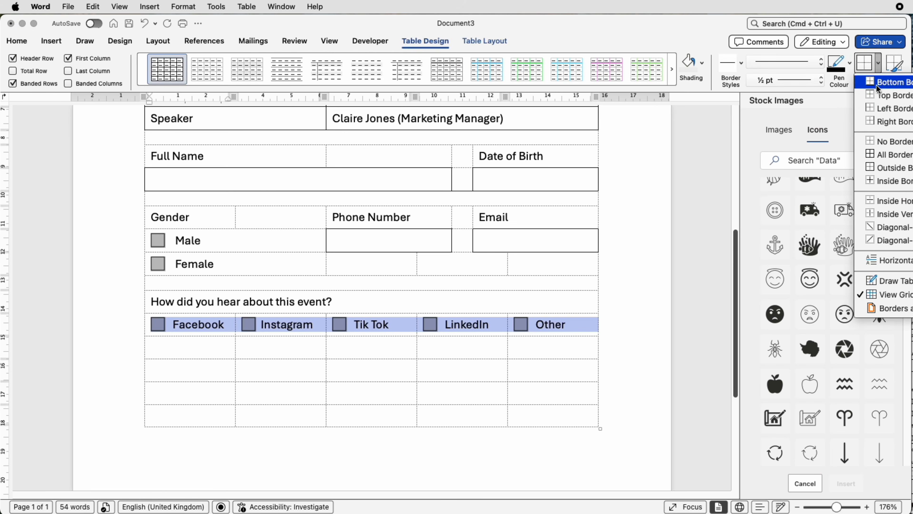
{"action": "left_click", "coordinate": [876, 85]}
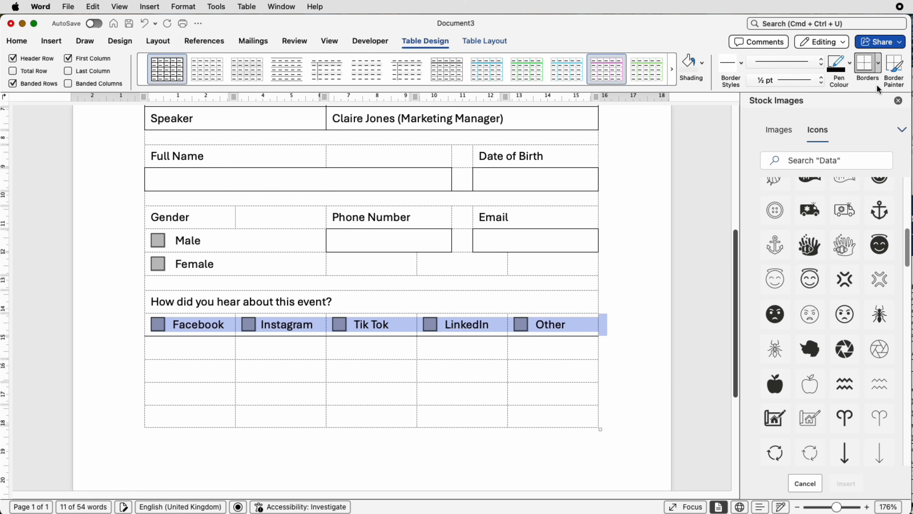
{"action": "left_click", "coordinate": [623, 304]}
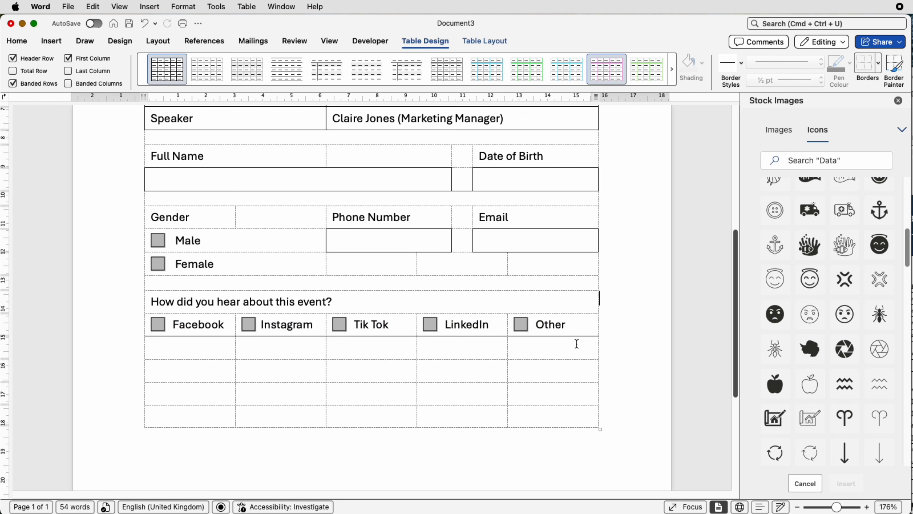
- Merge the five cells of the row below the social media checkboxes and enter "Ticket Information"
{"action": "left_click", "coordinate": [223, 345]}
{"action": "left_click_drag", "start_coordinate": [223, 345], "coordinate": [530, 348]}
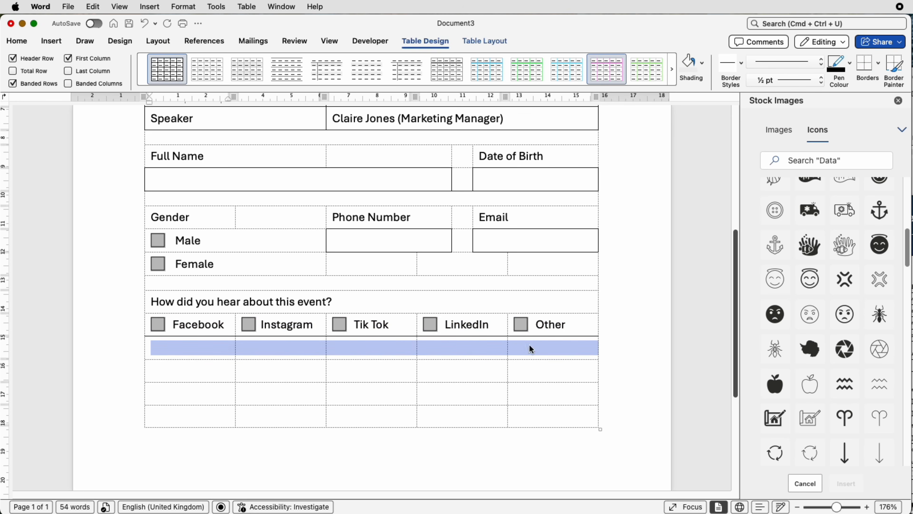
{"action": "left_click", "coordinate": [485, 42]}
{"action": "left_click", "coordinate": [309, 68]}
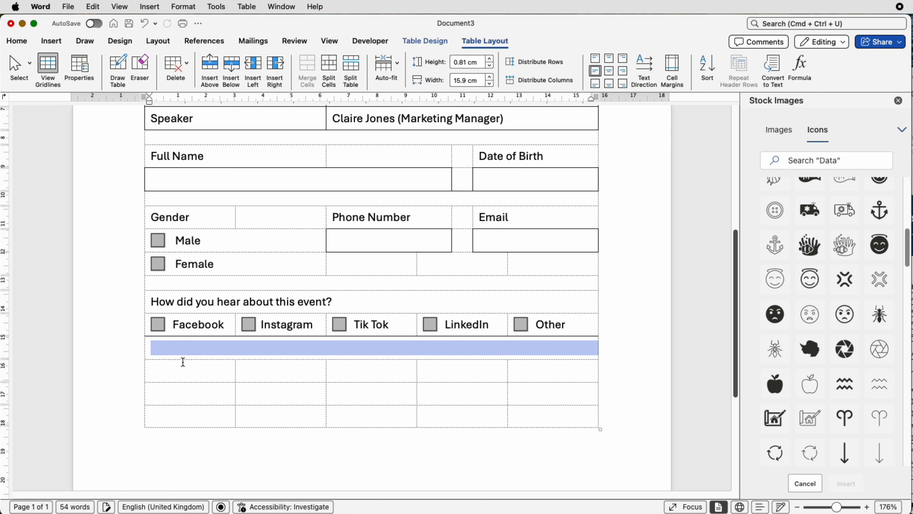
{"action": "key", "text": "super+v"}
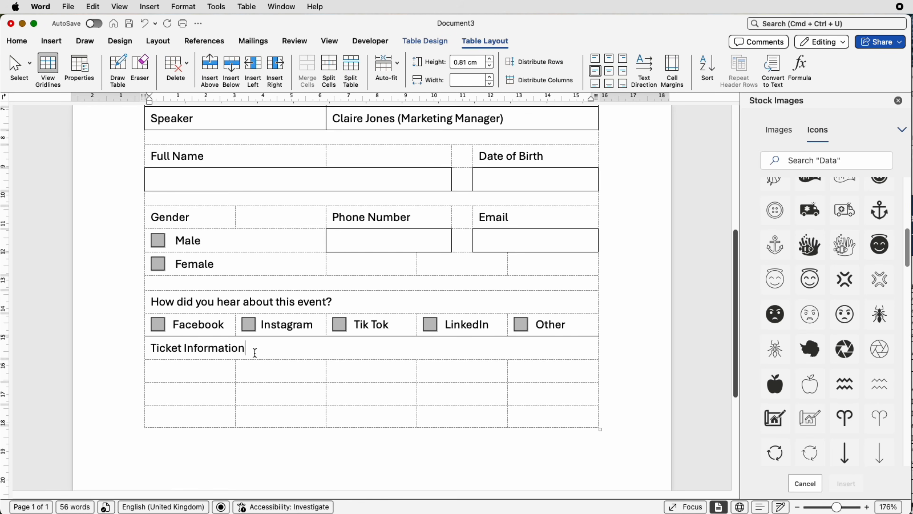
- Align the "Ticket Information" text to the bottom left of its cell
{"action": "left_click_drag", "start_coordinate": [255, 353], "coordinate": [164, 351]}
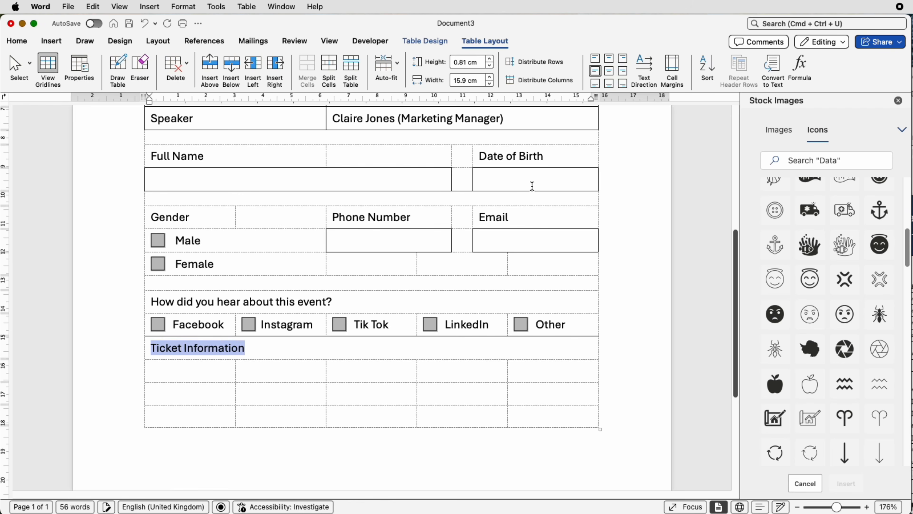
{"action": "left_click", "coordinate": [596, 85]}
{"action": "left_click", "coordinate": [256, 351]}
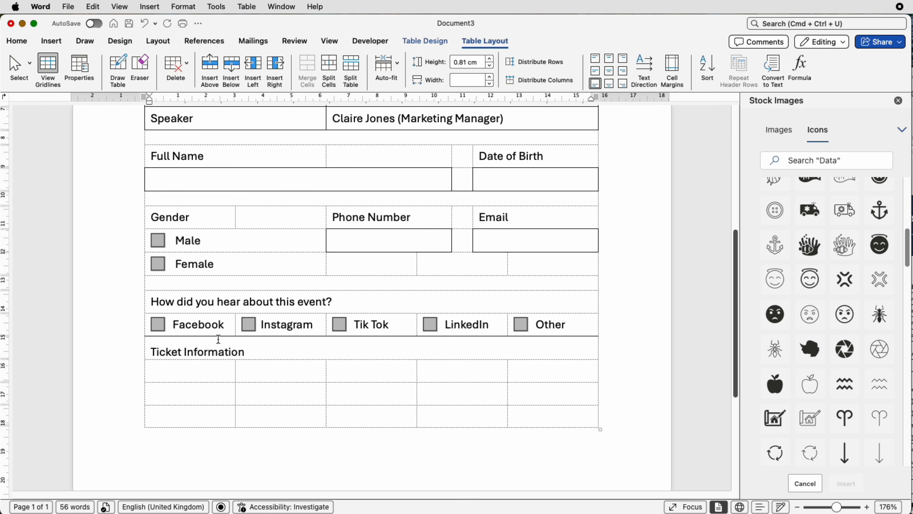
- Merge the five cells of the row below "Ticket Information" and enter "How many tickets?"
{"action": "left_click_drag", "start_coordinate": [214, 371], "coordinate": [523, 381]}
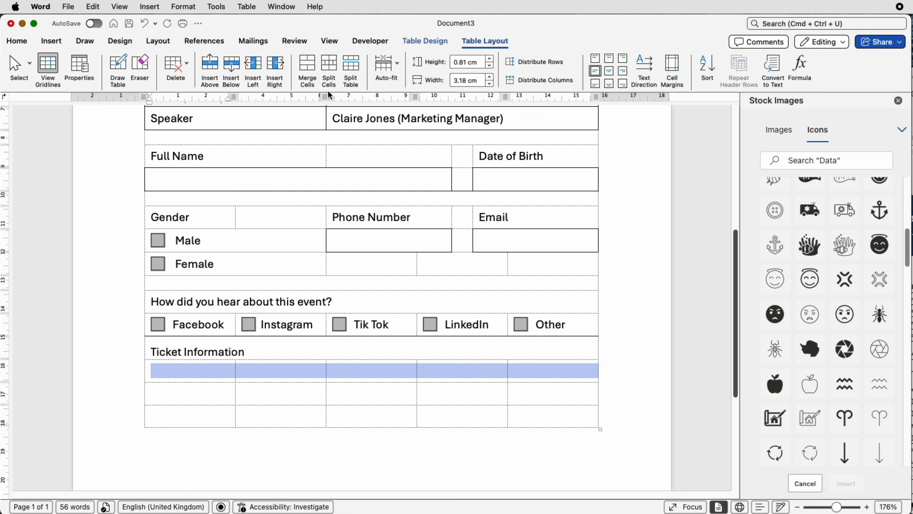
{"action": "left_click", "coordinate": [310, 69]}
{"action": "type", "text": "H"}
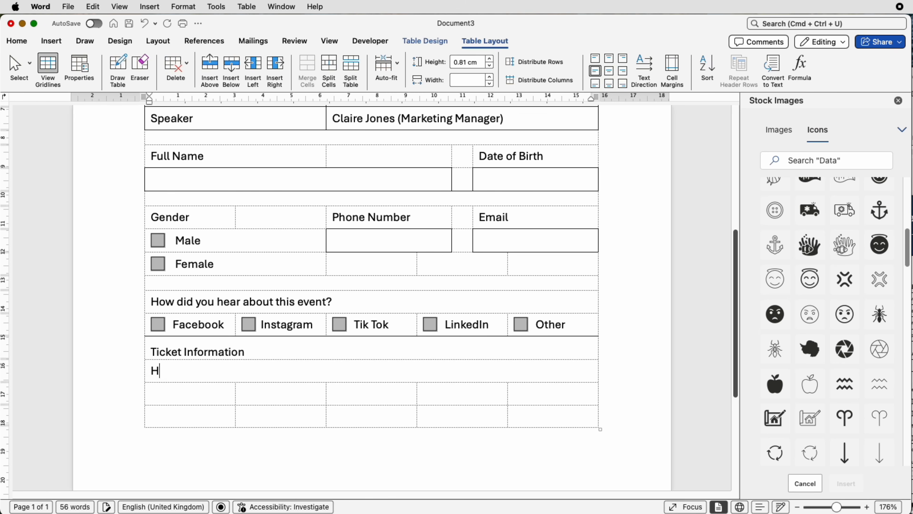
{"action": "type", "text": "ow many tickets?"}
- Merge the first three cells of the row below "How many tickets?" and apply outside borders to the merged cell
{"action": "left_click_drag", "start_coordinate": [193, 392], "coordinate": [352, 396]}
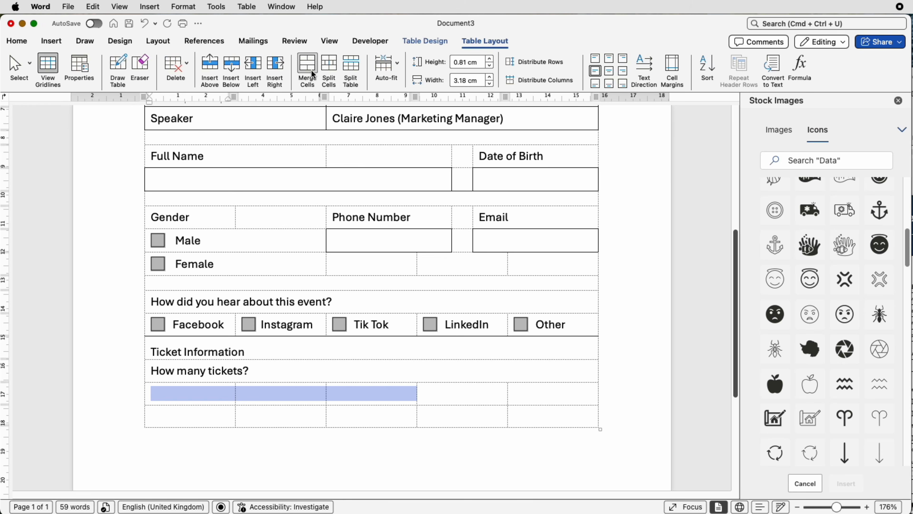
{"action": "left_click", "coordinate": [311, 70]}
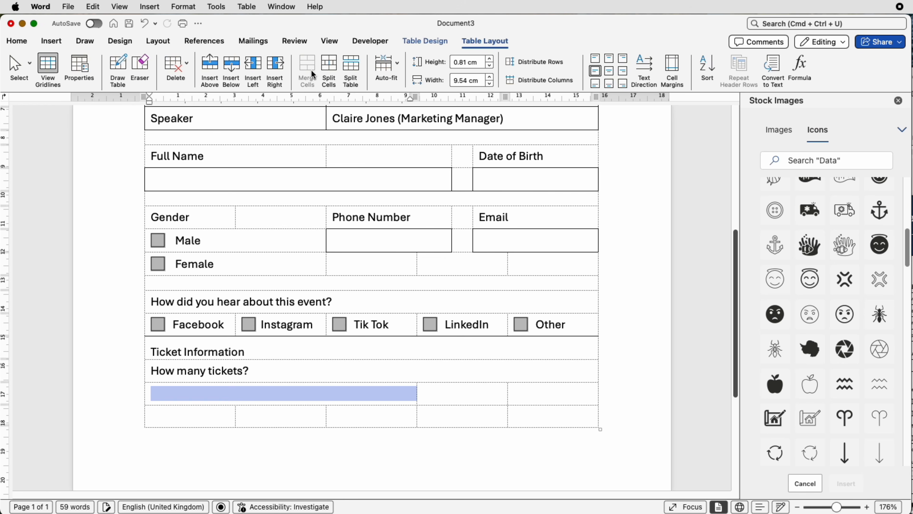
{"action": "left_click", "coordinate": [419, 39]}
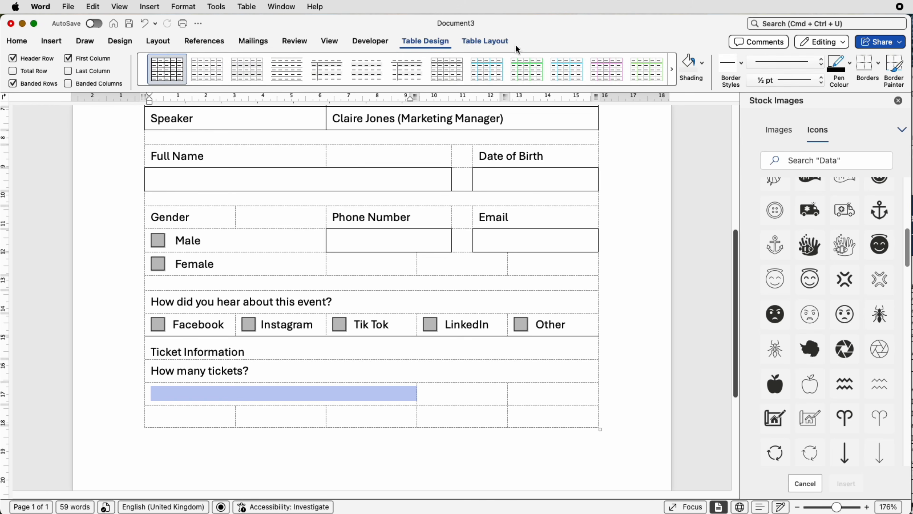
{"action": "left_click", "coordinate": [879, 71]}
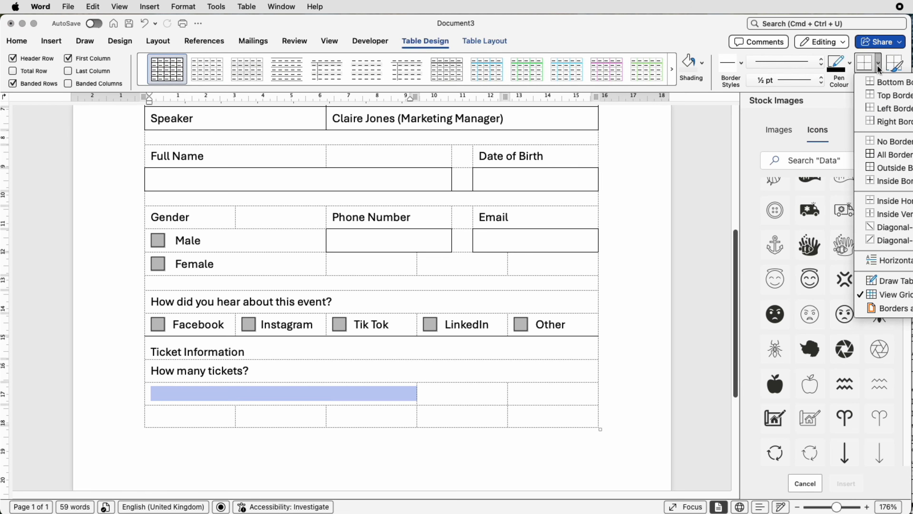
{"action": "left_click", "coordinate": [874, 168]}
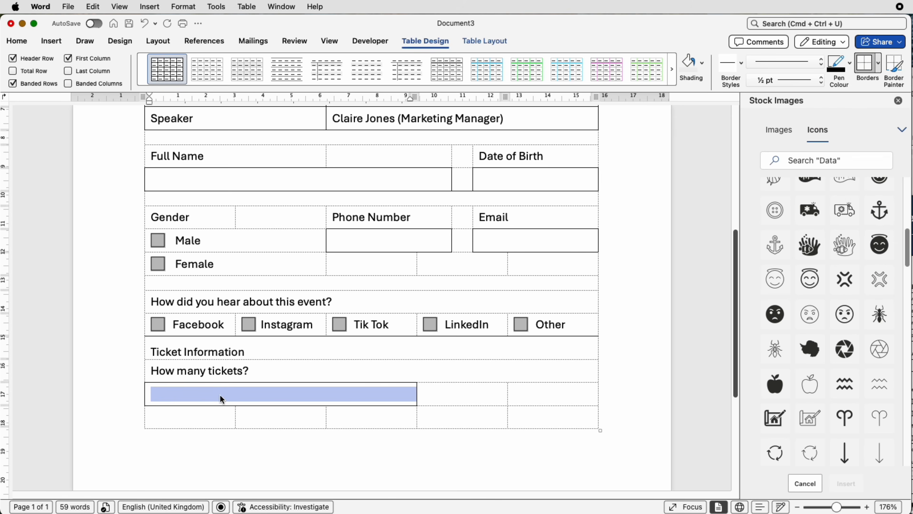
- Merge the five cells of the table's last row and add a bottom border to the merged cell
{"action": "left_click", "coordinate": [227, 420]}
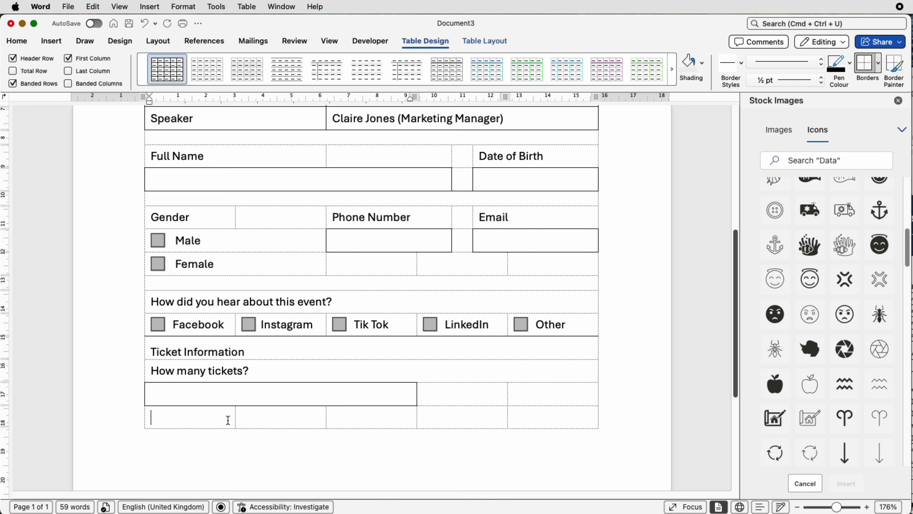
{"action": "left_click_drag", "start_coordinate": [228, 420], "coordinate": [530, 418]}
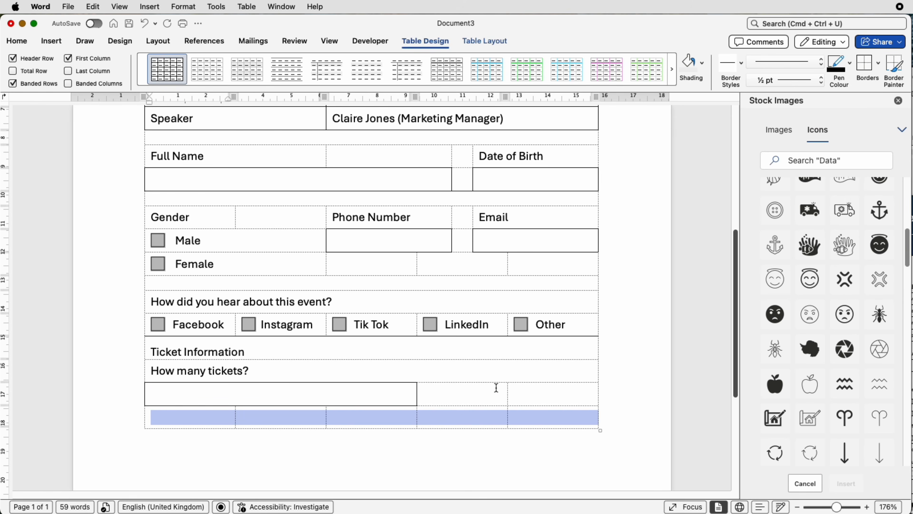
{"action": "left_click", "coordinate": [475, 41]}
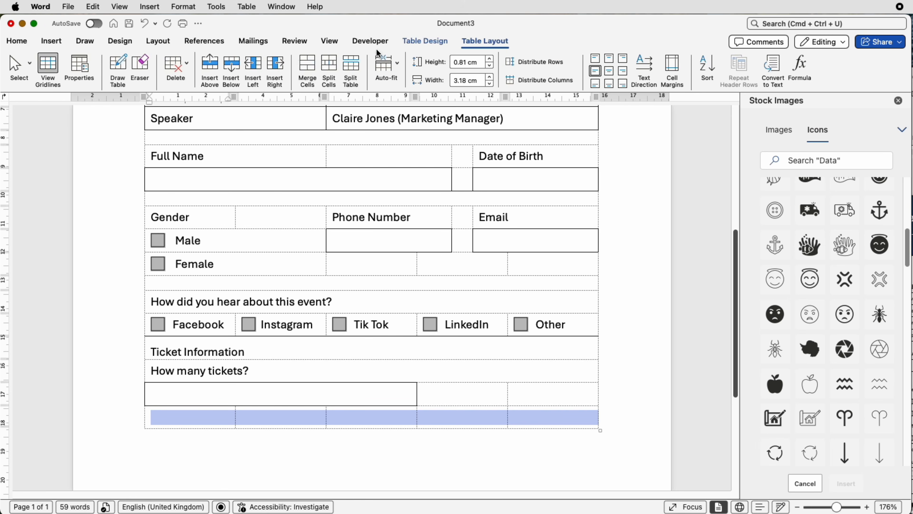
{"action": "left_click", "coordinate": [314, 63]}
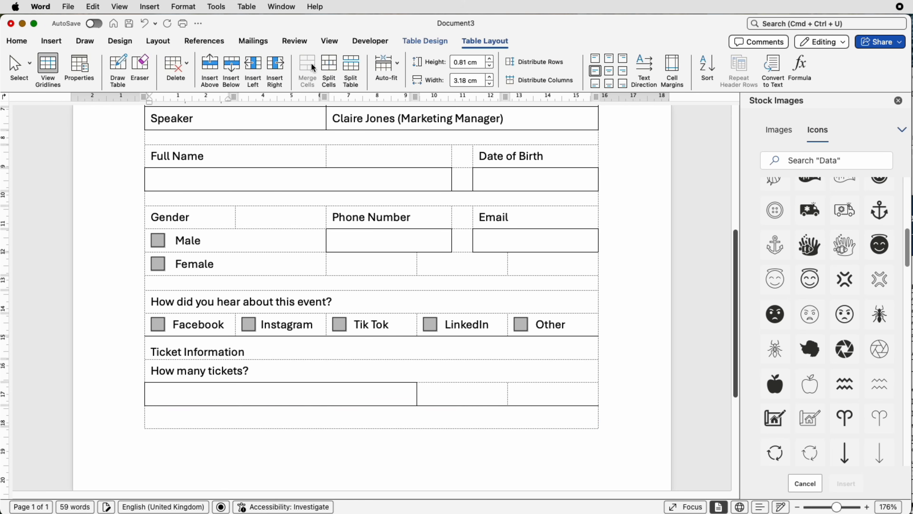
{"action": "left_click", "coordinate": [429, 41]}
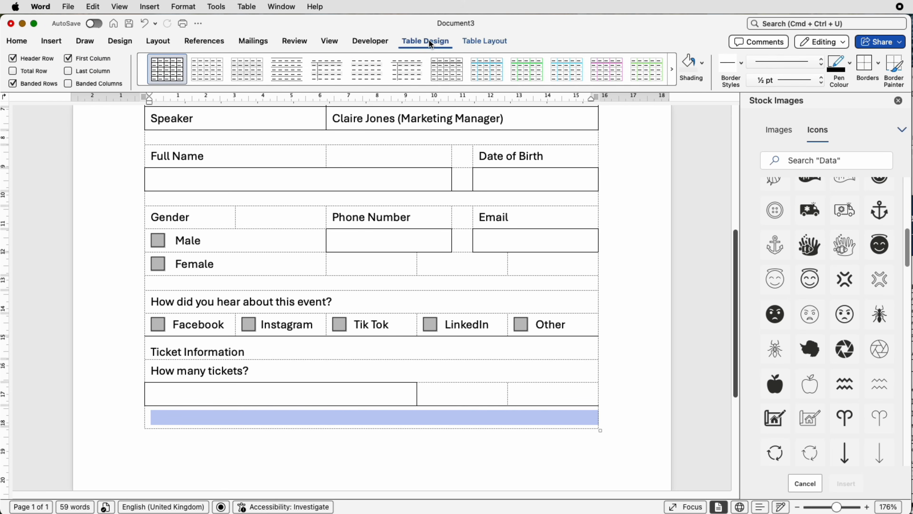
{"action": "left_click", "coordinate": [881, 66]}
{"action": "left_click", "coordinate": [884, 82]}
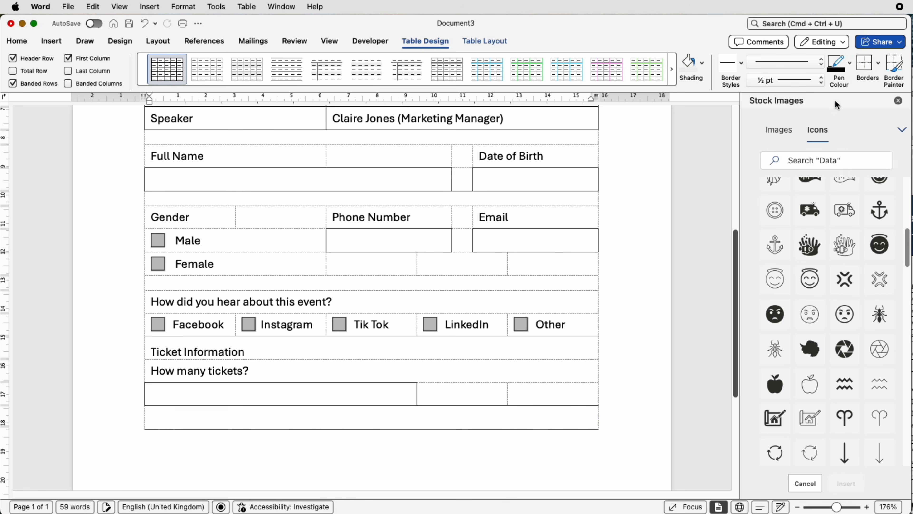
{"action": "left_click", "coordinate": [647, 308]}
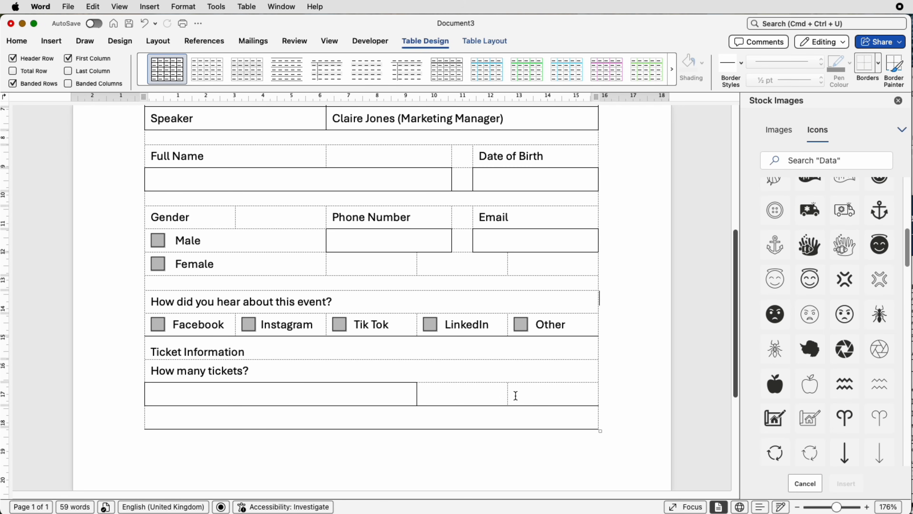
- Remove the bottom border from the two empty cells beside the box under "How many tickets?"
{"action": "left_click_drag", "start_coordinate": [495, 395], "coordinate": [510, 394]}
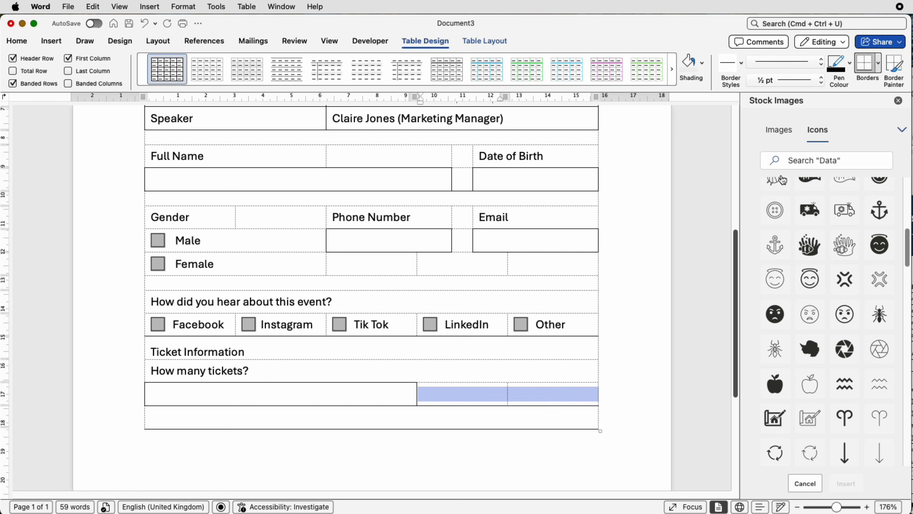
{"action": "left_click", "coordinate": [877, 71]}
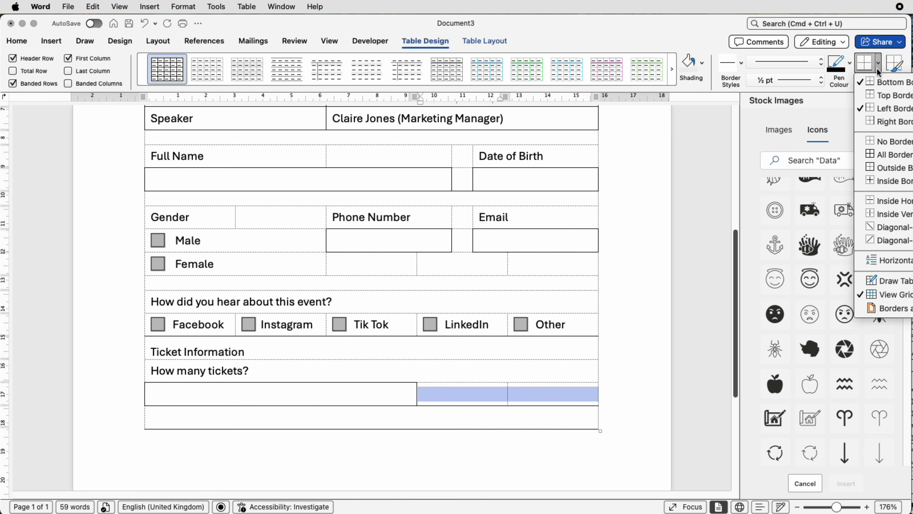
{"action": "left_click", "coordinate": [863, 83]}
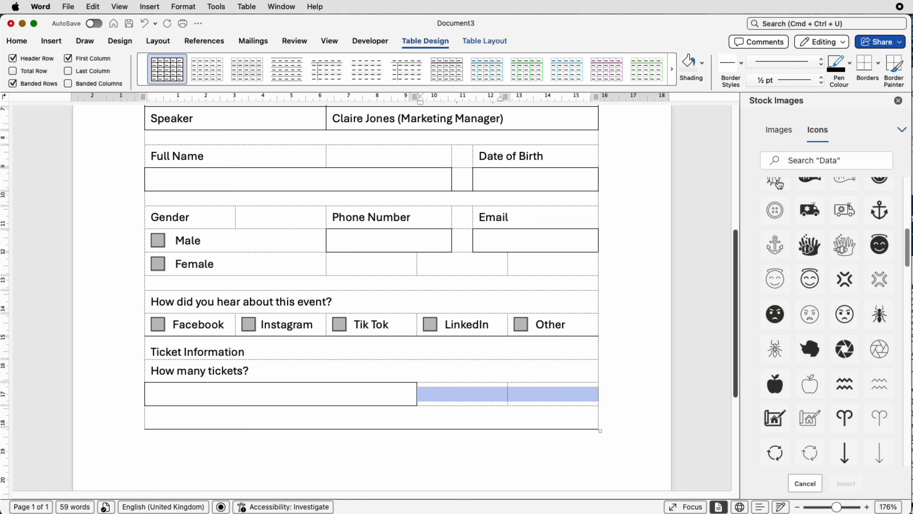
- Hide the table gridlines and zoom out to 77% to show the whole page
{"action": "left_click", "coordinate": [877, 64]}
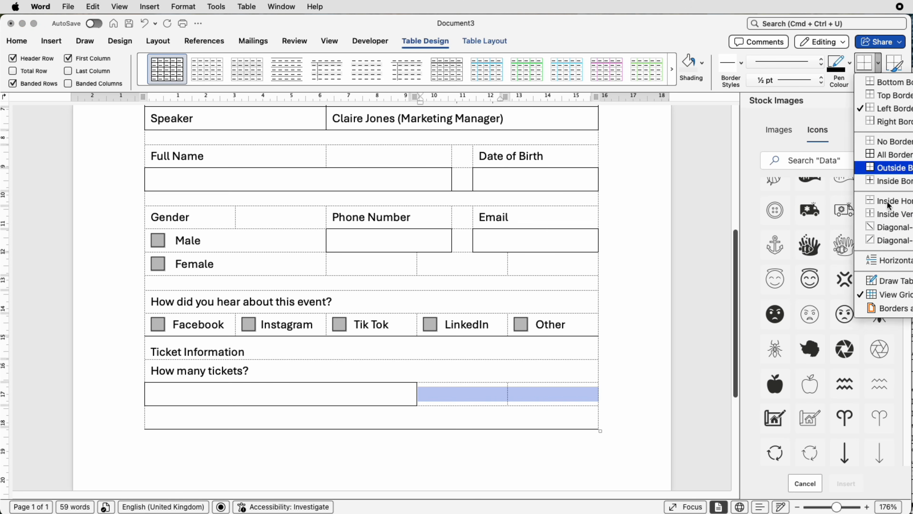
{"action": "left_click", "coordinate": [893, 296]}
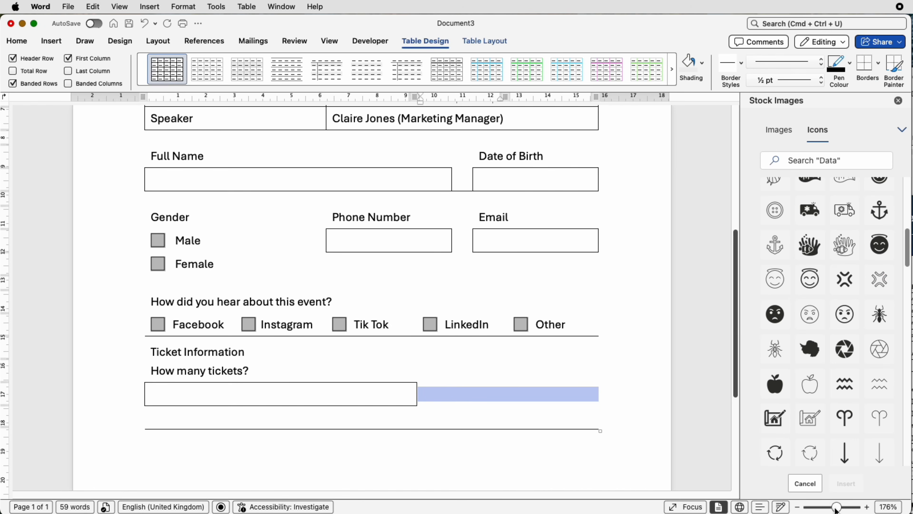
{"action": "left_click_drag", "start_coordinate": [837, 508], "coordinate": [824, 507]}
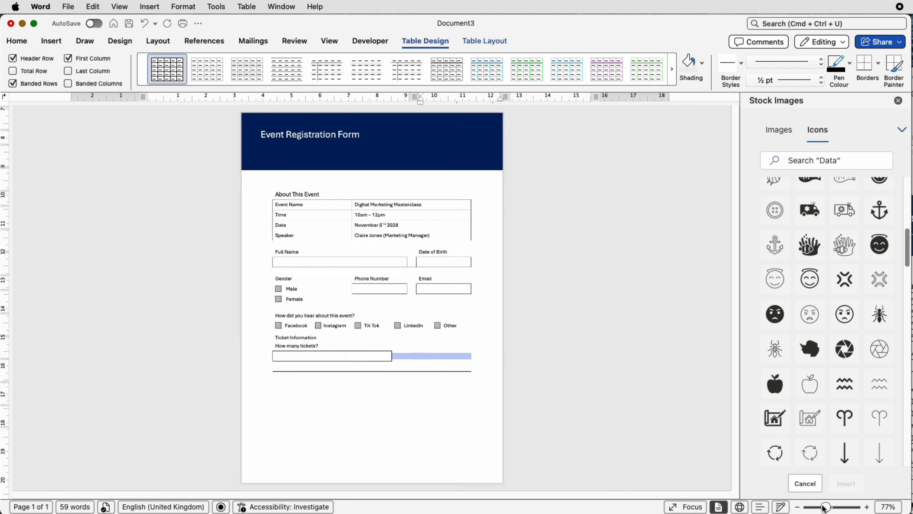
- Insert a blank line between the dark blue header and the table
{"action": "left_click", "coordinate": [495, 292]}
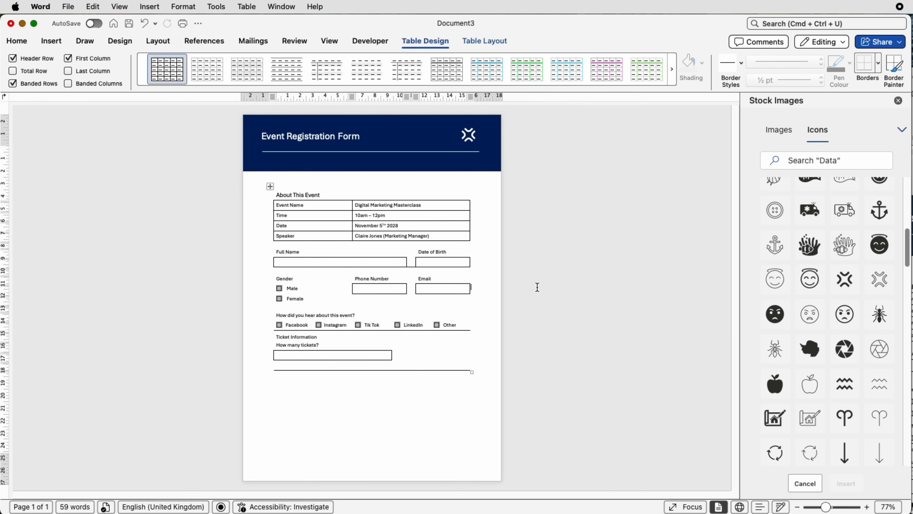
{"action": "left_click", "coordinate": [366, 179]}
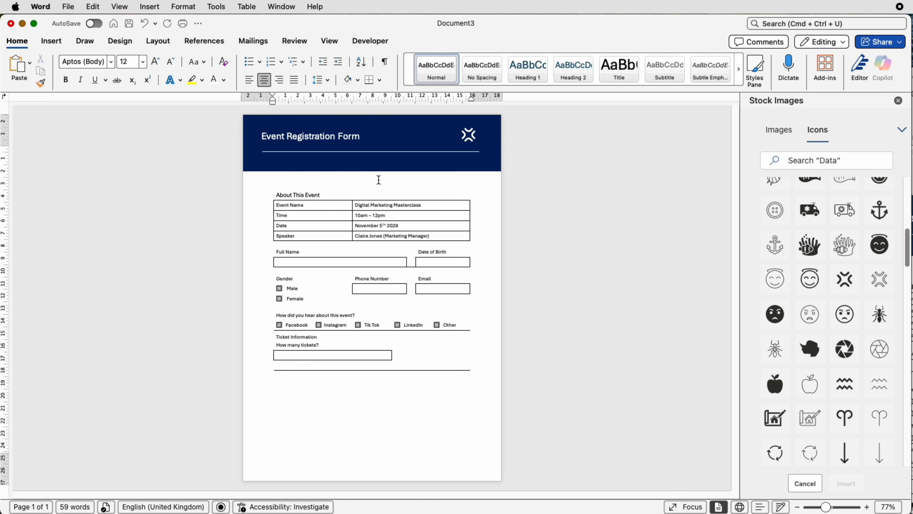
{"action": "key", "text": "Return"}
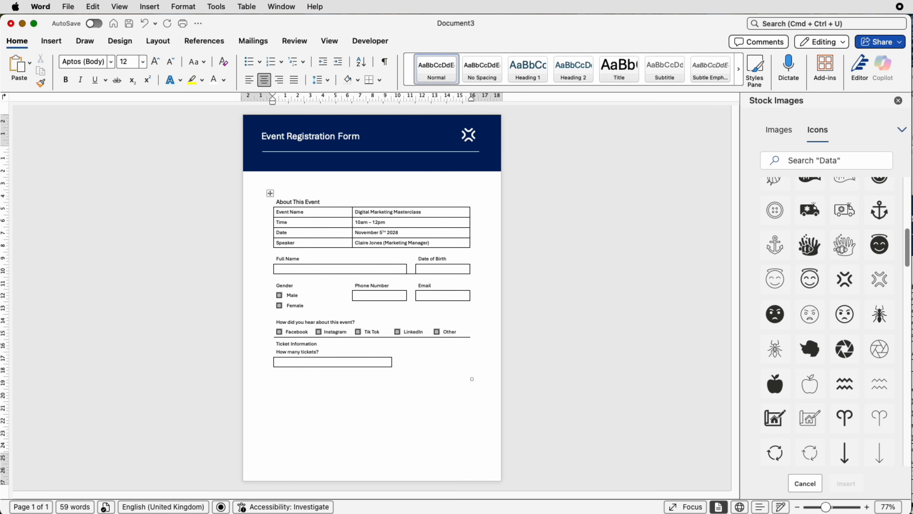
- Reapply the bottom border to the table's last row and to the box under "How many tickets?"
{"action": "left_click", "coordinate": [301, 376]}
{"action": "left_click", "coordinate": [301, 374]}
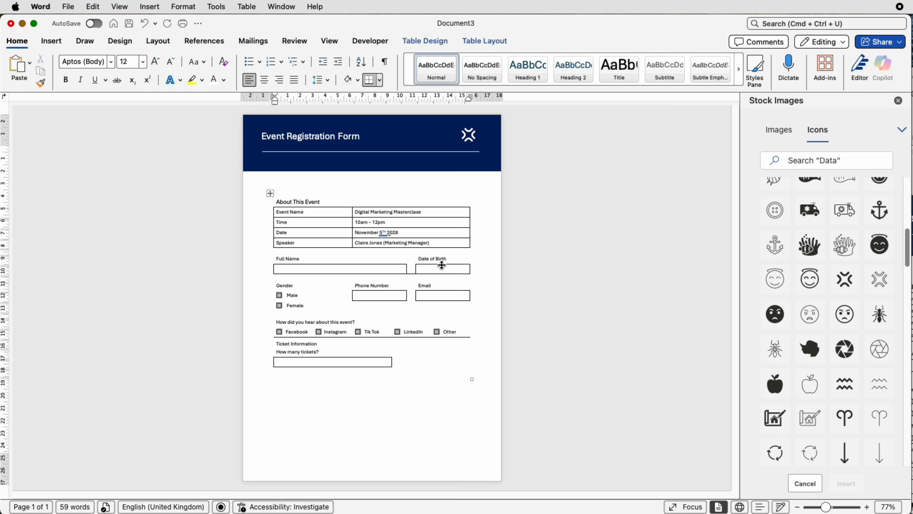
{"action": "left_click", "coordinate": [425, 40]}
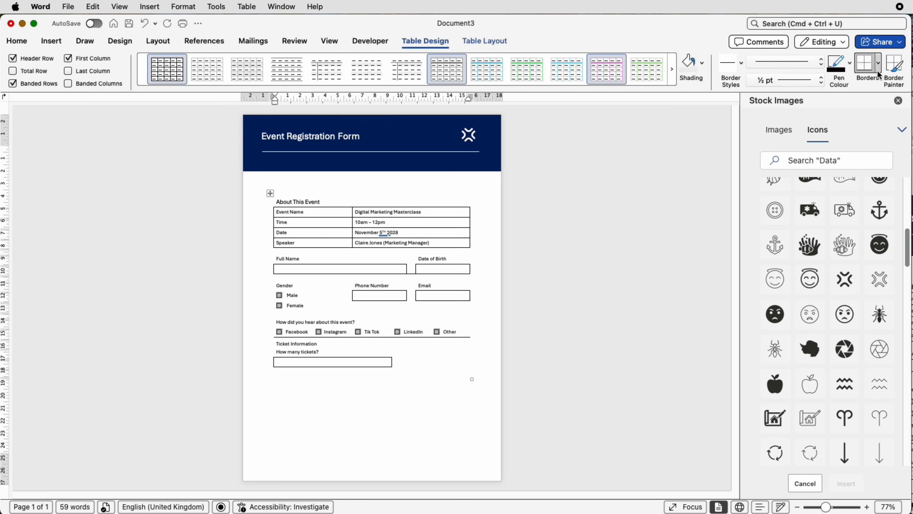
{"action": "left_click", "coordinate": [870, 71]}
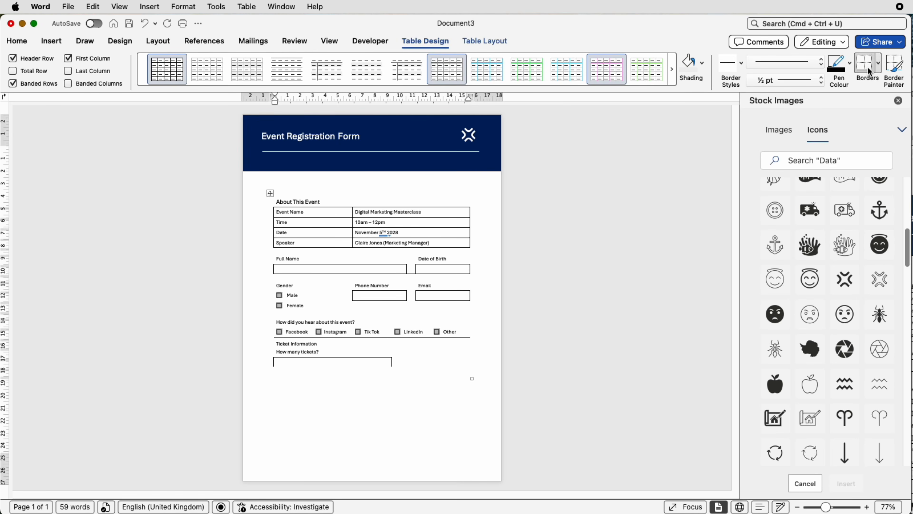
{"action": "left_click", "coordinate": [869, 70]}
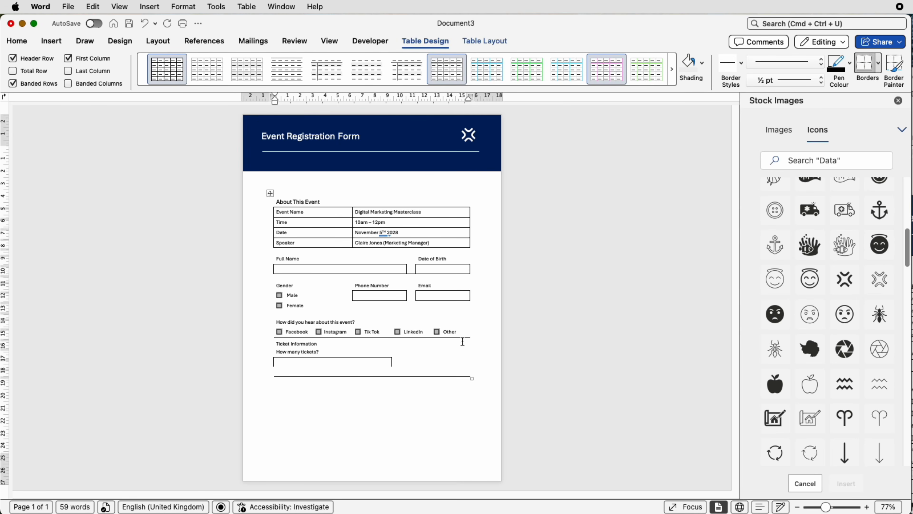
{"action": "left_click", "coordinate": [381, 363]}
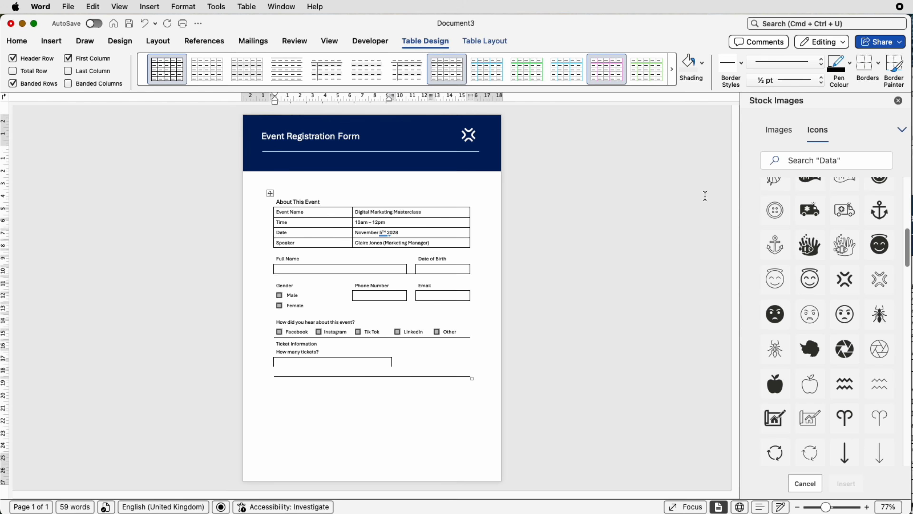
{"action": "left_click", "coordinate": [862, 71]}
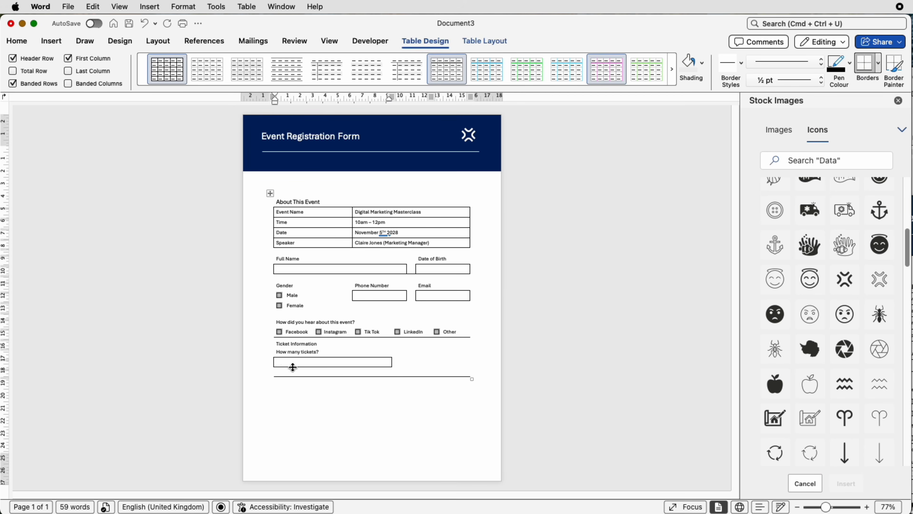
- Increase the height of the table's last row to 1.2 cm
{"action": "left_click", "coordinate": [348, 373]}
{"action": "left_click", "coordinate": [494, 42]}
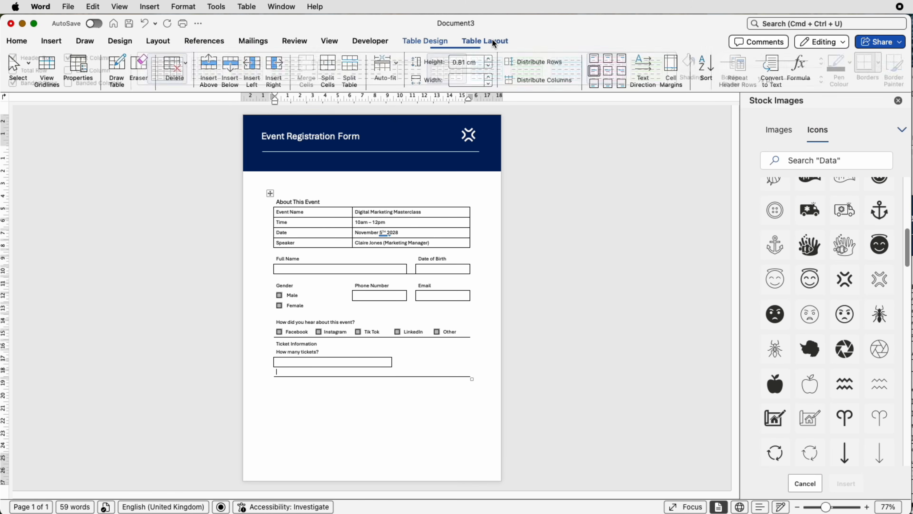
{"action": "left_click", "coordinate": [490, 61]}
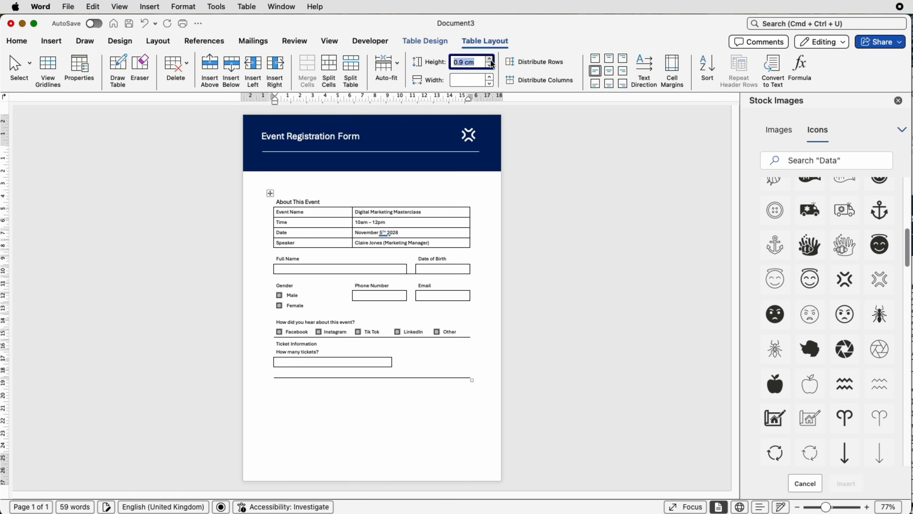
{"action": "left_click", "coordinate": [492, 61]}
{"action": "left_click", "coordinate": [491, 62]}
{"action": "left_click", "coordinate": [491, 61]}
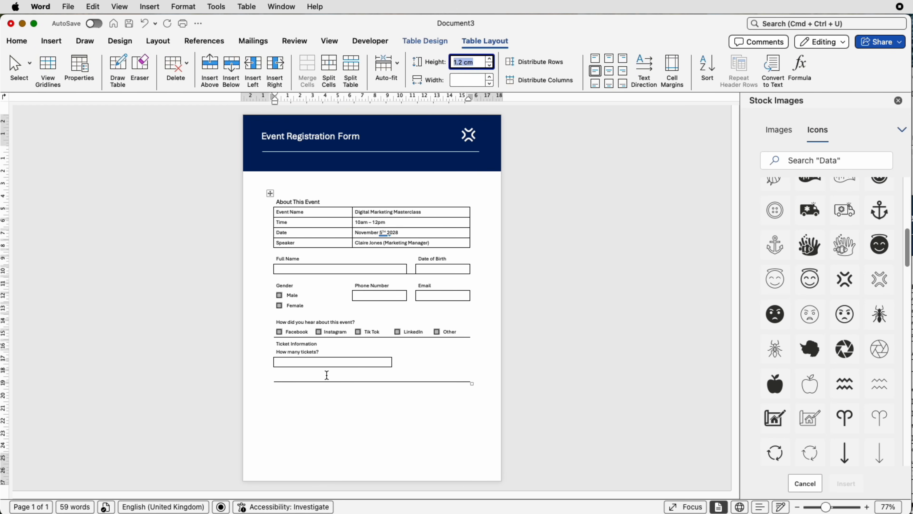
- Insert a blank row between "Ticket Information" and "How many tickets?"
{"action": "left_click", "coordinate": [324, 344]}
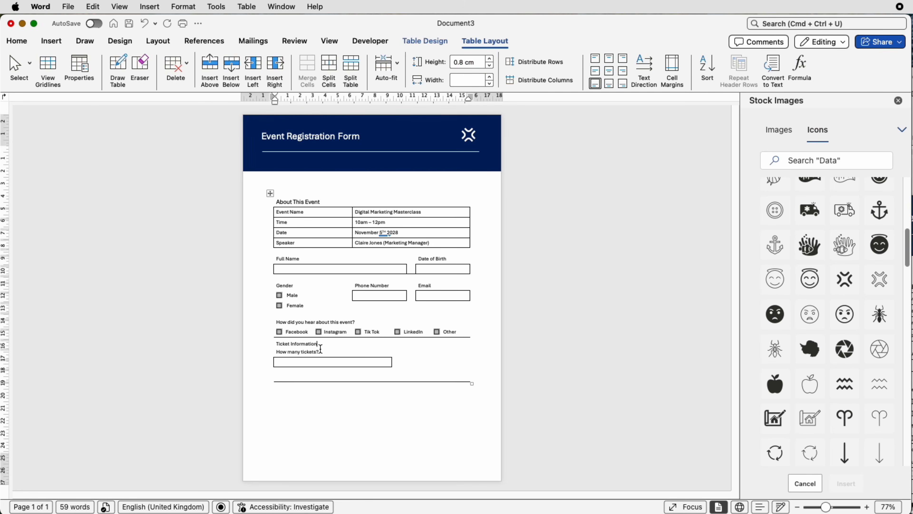
{"action": "left_click", "coordinate": [237, 79]}
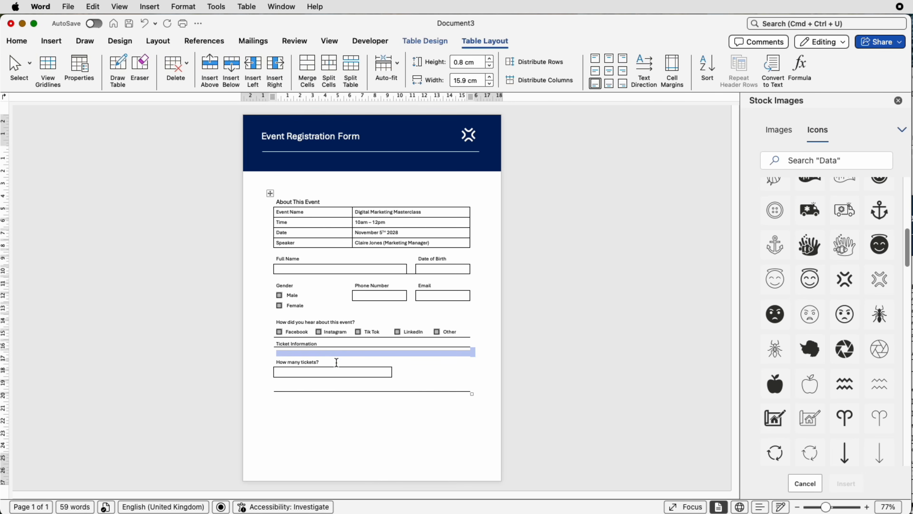
{"action": "left_click", "coordinate": [423, 381]}
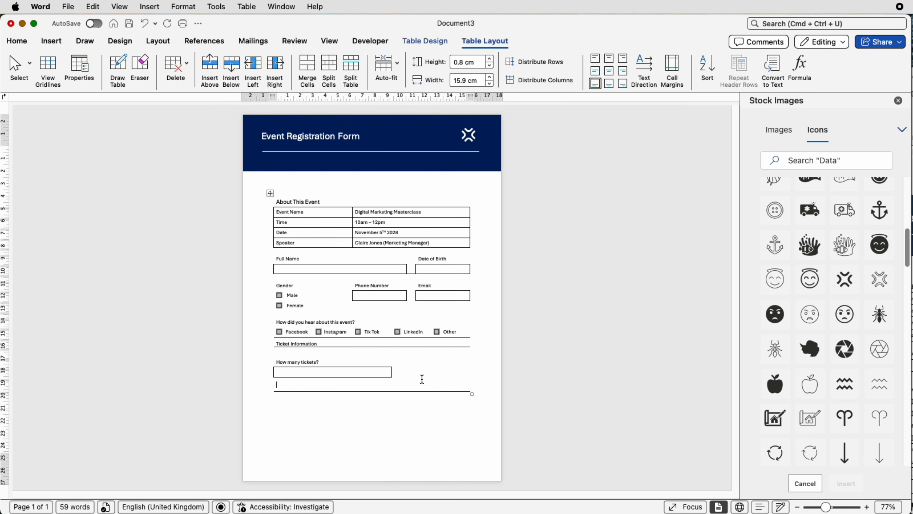
- Remove the bottom border of the "Ticket Information" cell and the top border of the blank cell below it
{"action": "left_click", "coordinate": [318, 344]}
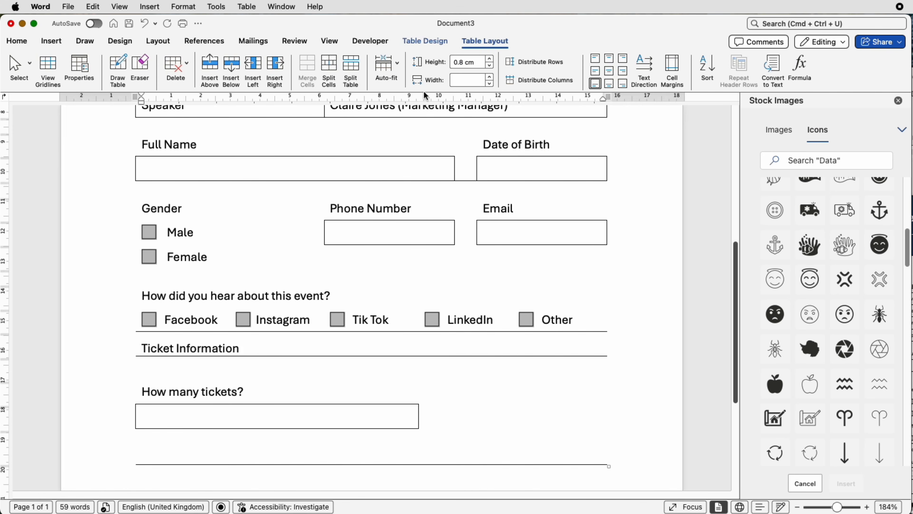
{"action": "left_click", "coordinate": [445, 41]}
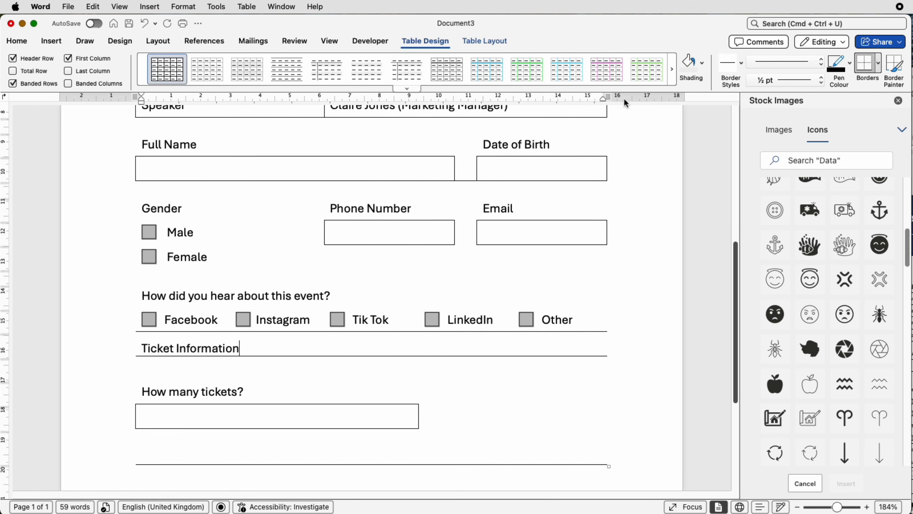
{"action": "left_click", "coordinate": [878, 64]}
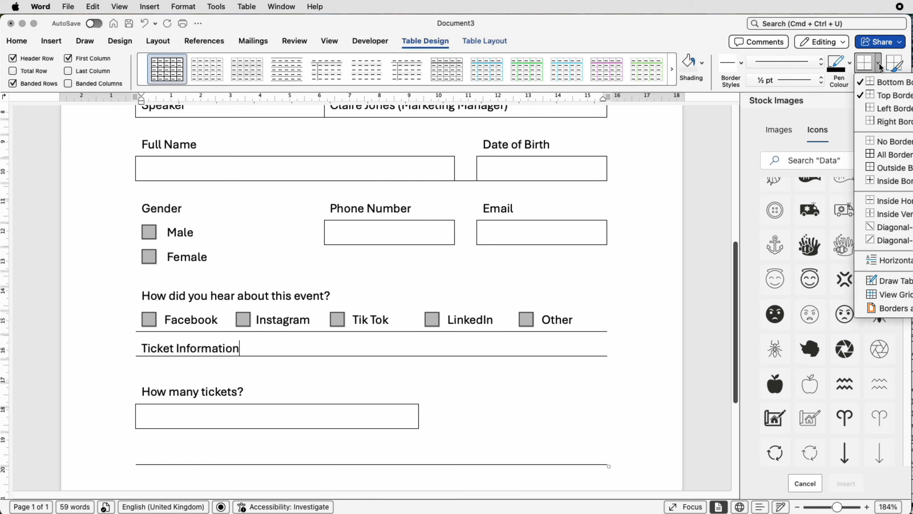
{"action": "left_click", "coordinate": [870, 83]}
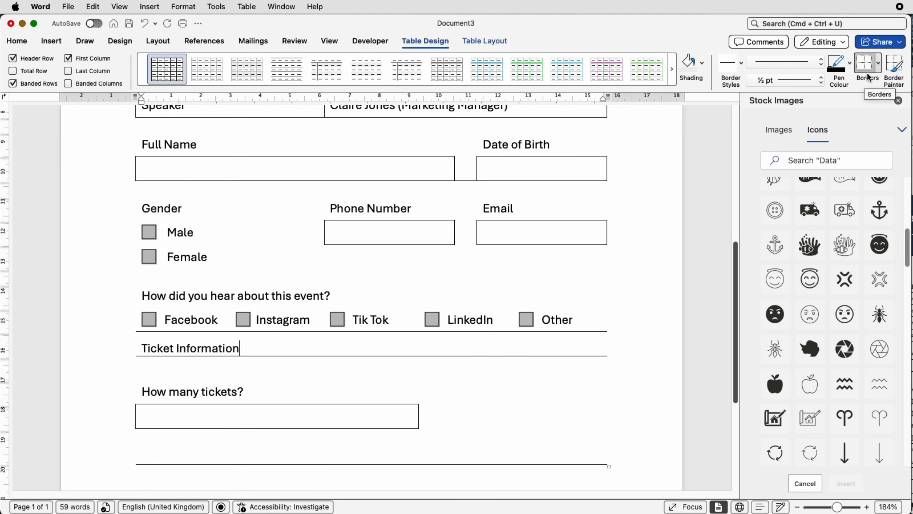
{"action": "left_click", "coordinate": [271, 361]}
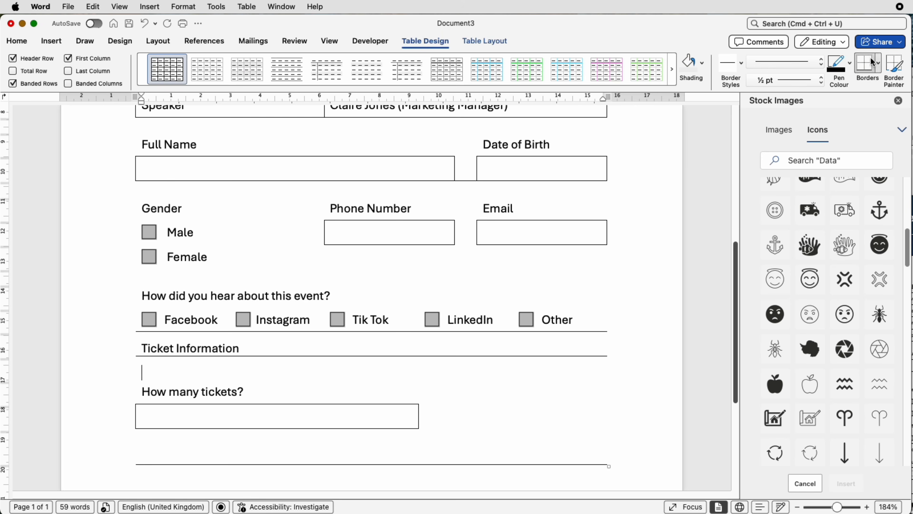
{"action": "left_click", "coordinate": [879, 64]}
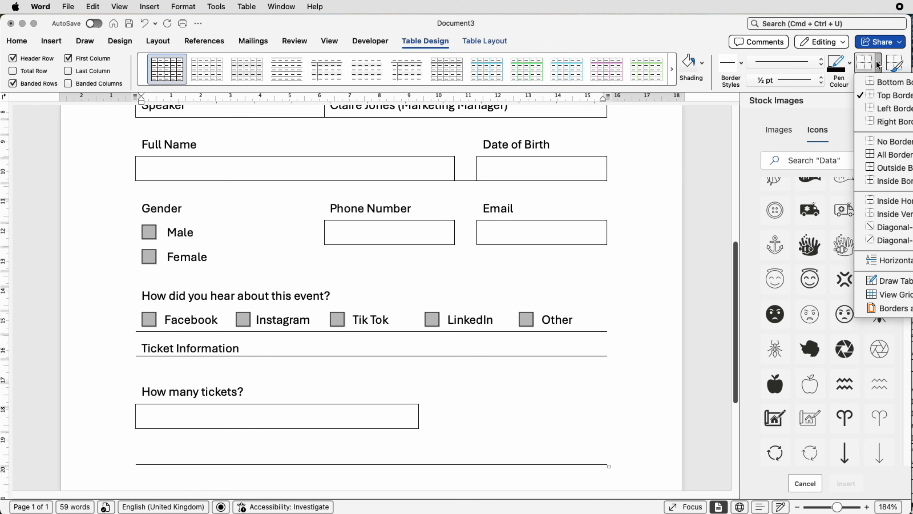
{"action": "left_click", "coordinate": [861, 96]}
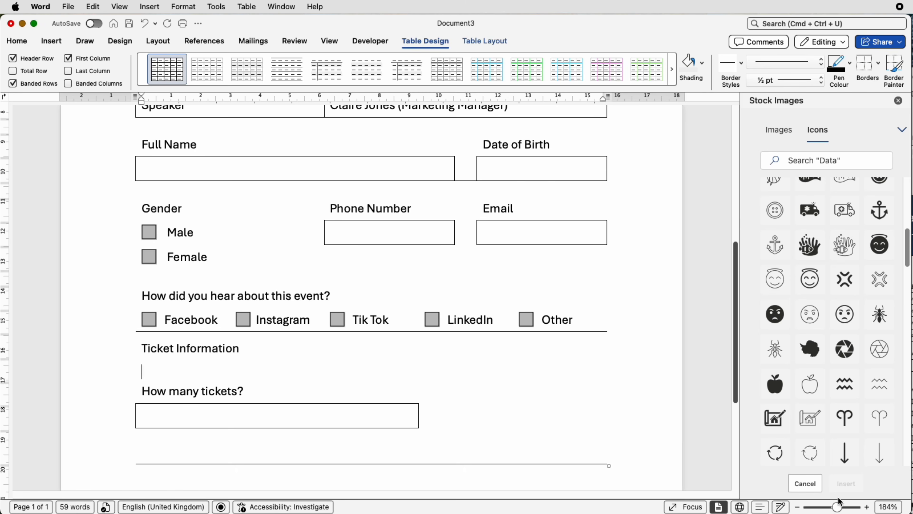
- Draw a text box about 2.21 cm high and 10.03 cm wide below the table's last line
{"action": "left_click_drag", "start_coordinate": [837, 507], "coordinate": [826, 507]}
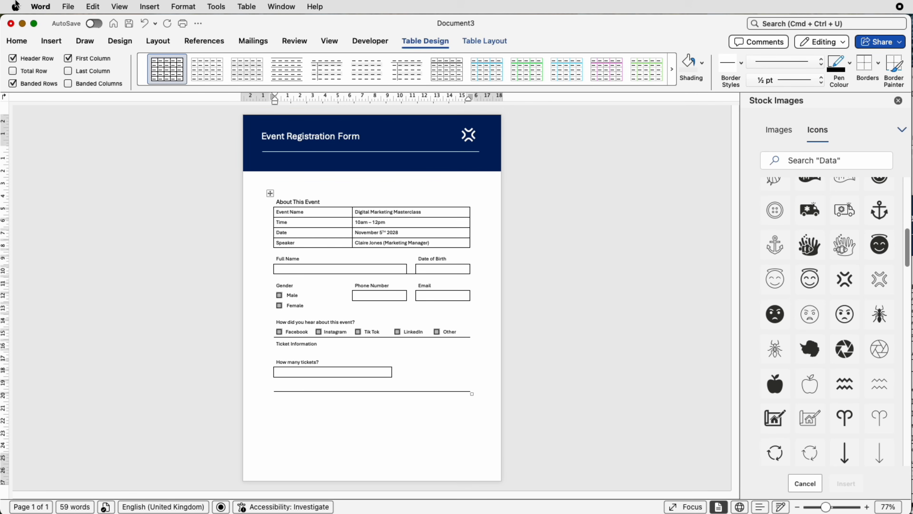
{"action": "left_click", "coordinate": [51, 41]}
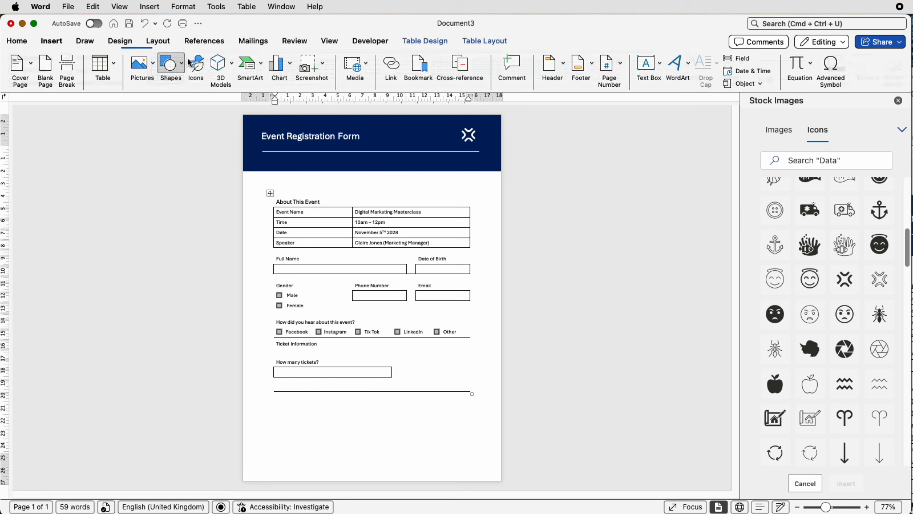
{"action": "left_click", "coordinate": [659, 63]}
{"action": "left_click", "coordinate": [671, 82]}
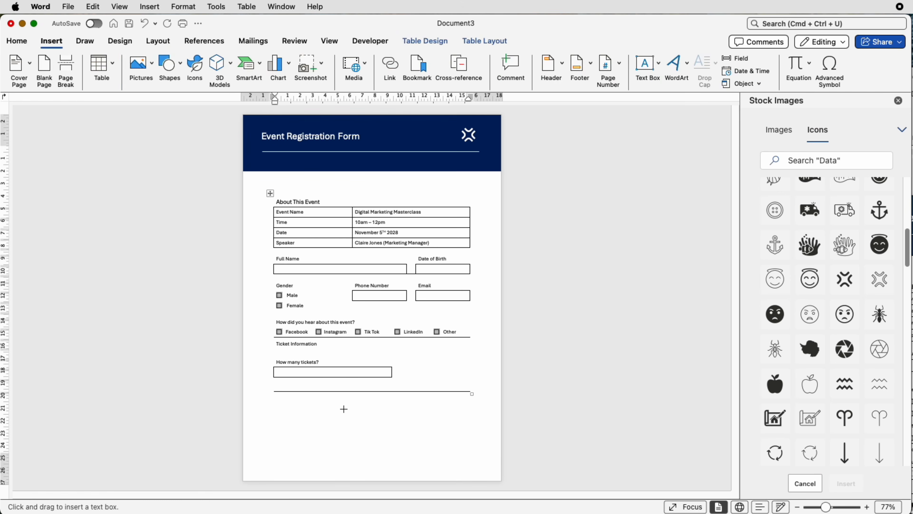
{"action": "mouse_move", "coordinate": [343, 408]}
{"action": "left_mouse_down"}
{"action": "mouse_move", "coordinate": [387, 436]}
{"action": "mouse_move", "coordinate": [468, 437]}
{"action": "left_mouse_up"}
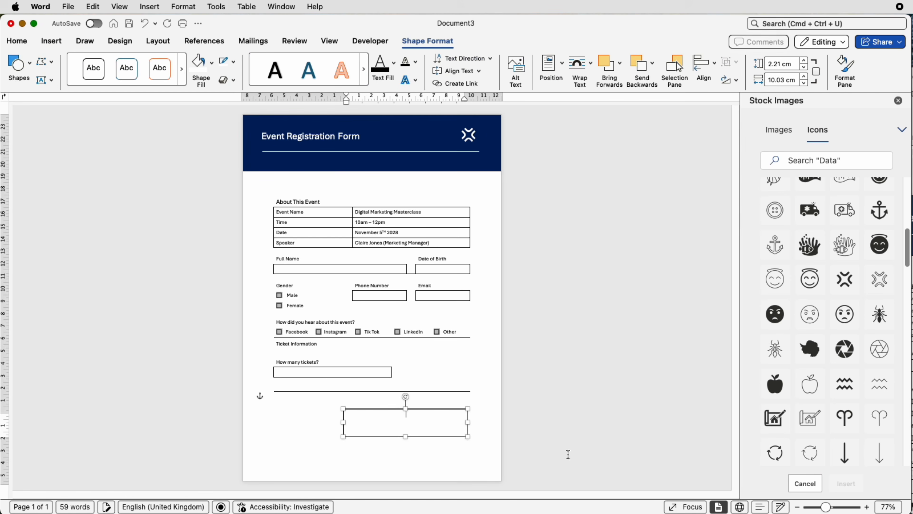
- Copy the "Thank you for registering" text from the other open document and paste it into the new text box
{"action": "key", "text": "super+grave"}
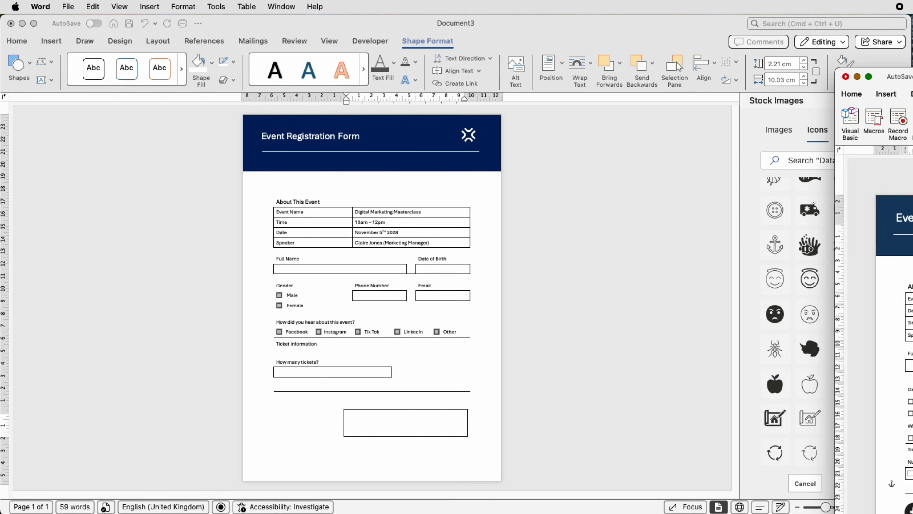
{"action": "key", "text": "super+c"}
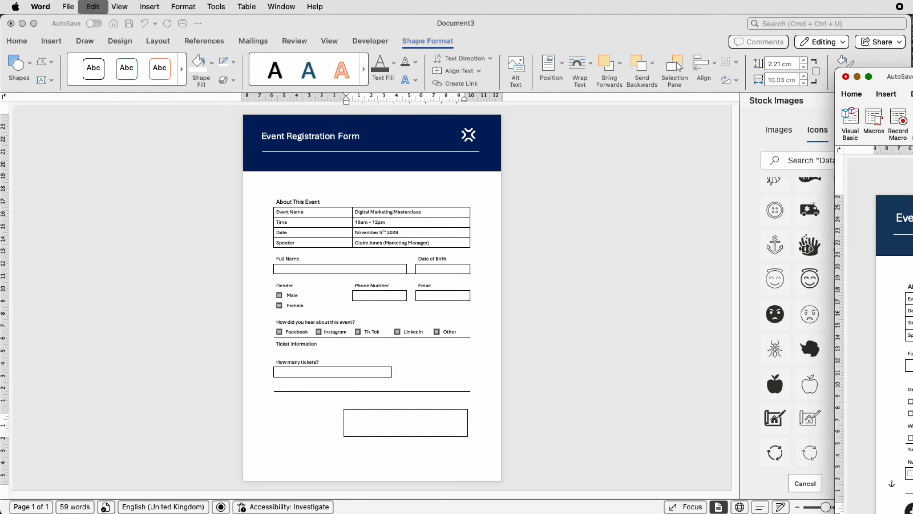
{"action": "left_click", "coordinate": [438, 430]}
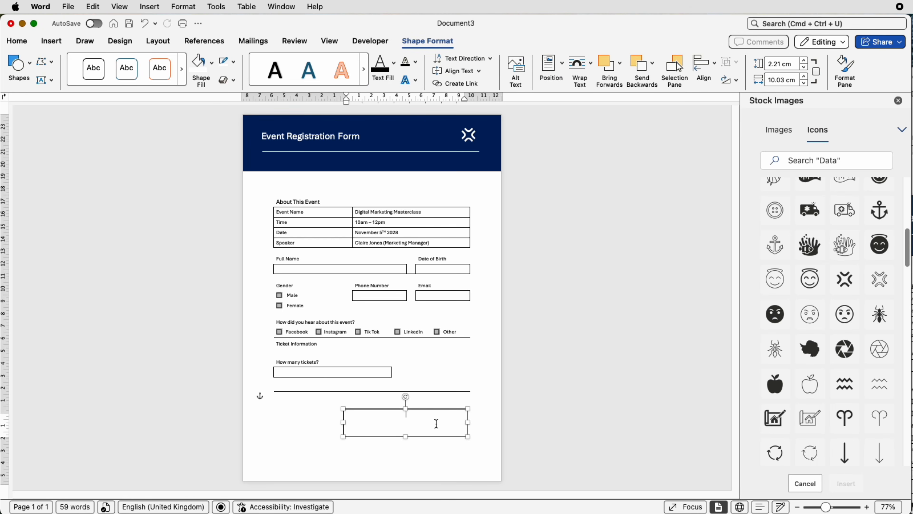
{"action": "key", "text": "super+v"}
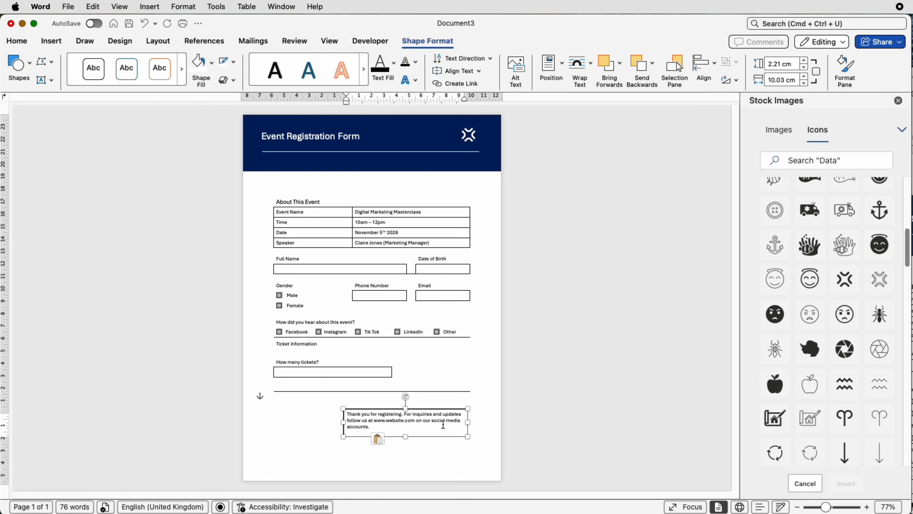
- Remove the outline of the "Thank you for registering" text box
{"action": "left_click_drag", "start_coordinate": [827, 507], "coordinate": [839, 507]}
{"action": "left_click", "coordinate": [514, 435]}
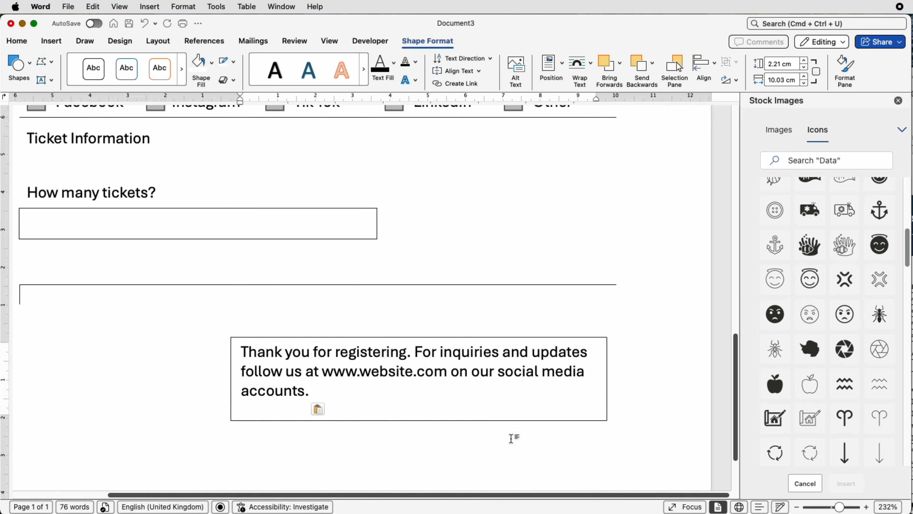
{"action": "left_click", "coordinate": [331, 391]}
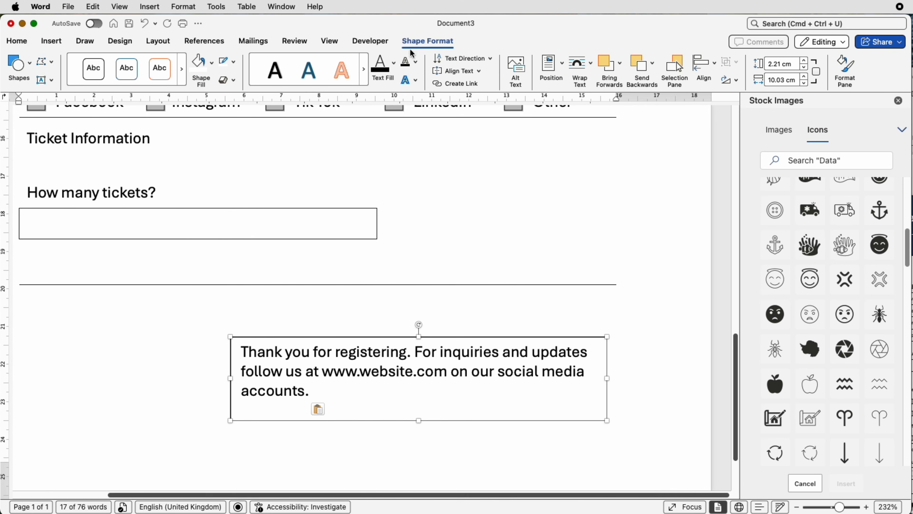
{"action": "left_click", "coordinate": [233, 66]}
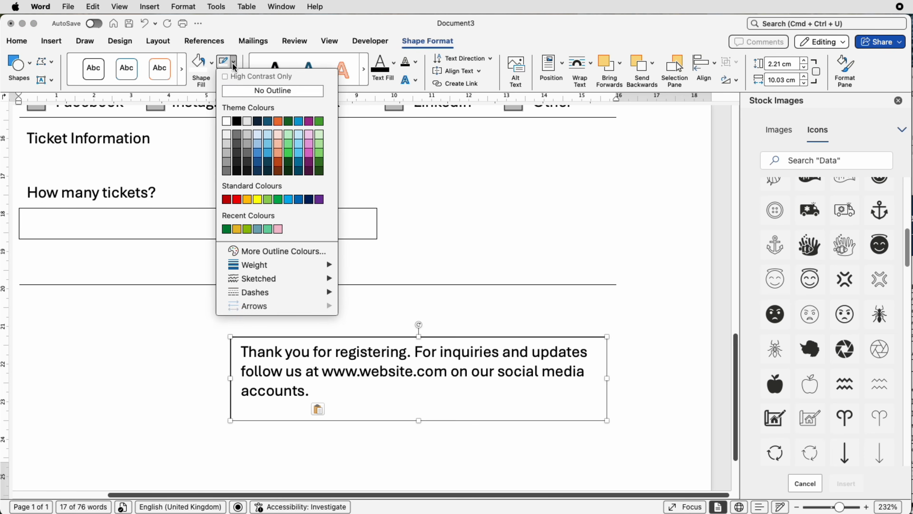
{"action": "left_click", "coordinate": [234, 91]}
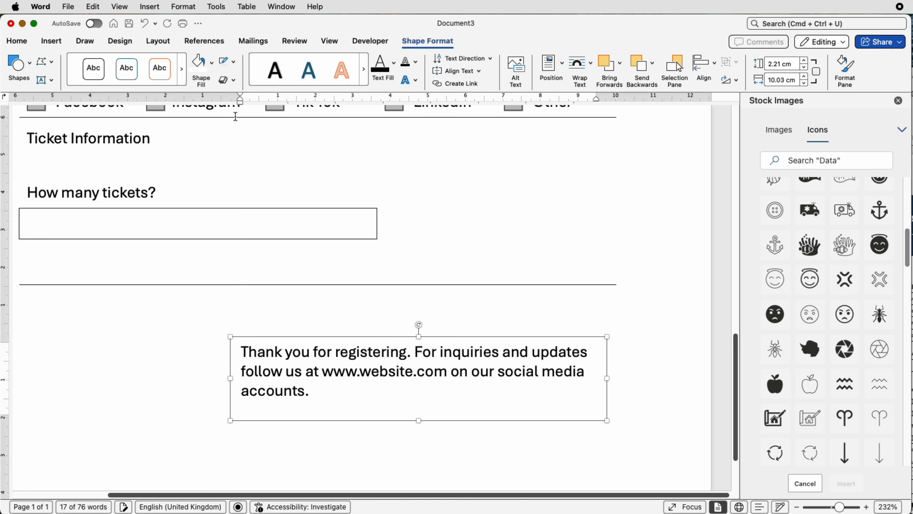
{"action": "left_click", "coordinate": [221, 441]}
- Move the "Thank you for registering" text box slightly right and further down below the table's last line
{"action": "left_click", "coordinate": [833, 507]}
{"action": "left_click_drag", "start_coordinate": [477, 383], "coordinate": [492, 359]}
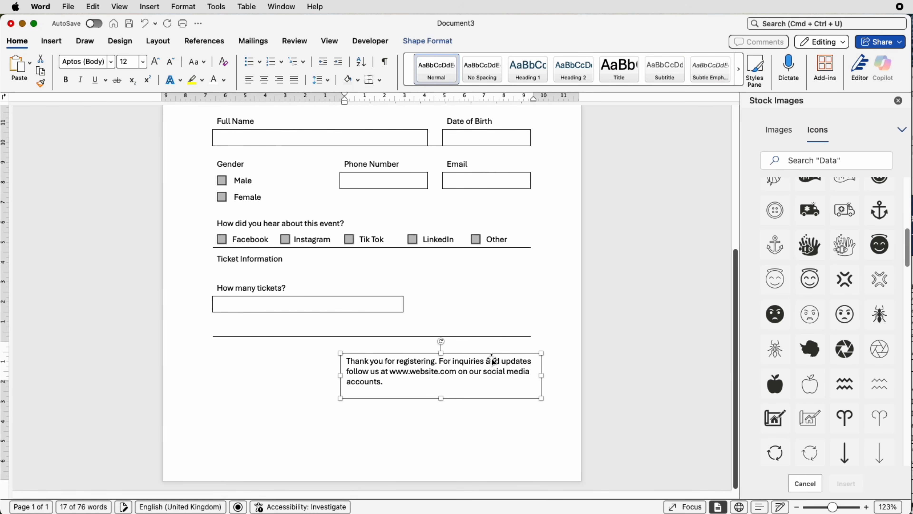
{"action": "key", "text": "Down"}
{"action": "key", "text": "Down"}
{"action": "key", "text": "Down"}
{"action": "left_click", "coordinate": [492, 358]}
{"action": "left_click_drag", "start_coordinate": [833, 506], "coordinate": [827, 506]}
{"action": "left_click", "coordinate": [403, 440]}
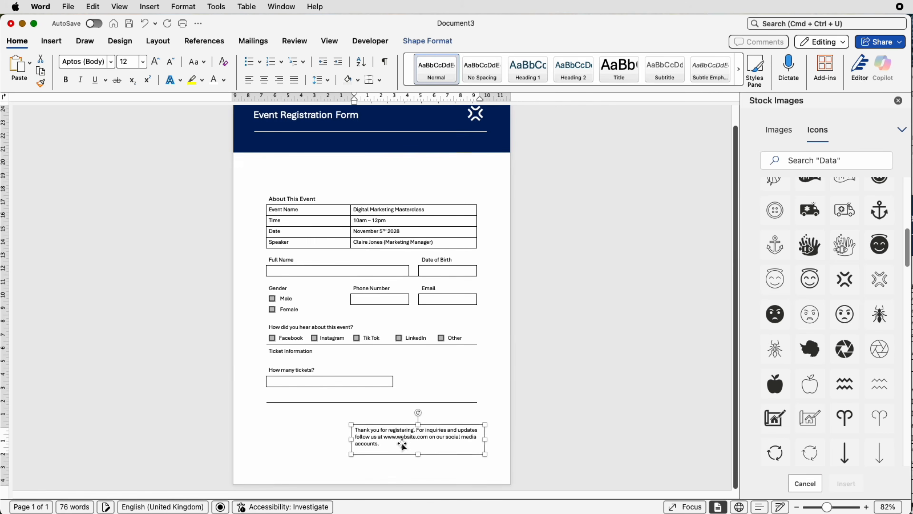
- Make the dark blue header slightly taller, extending it towards the "About This Event" table
{"action": "left_click", "coordinate": [372, 169]}
{"action": "scroll", "coordinate": [372, 182], "scroll_direction": "up", "scroll_amount": 2}
{"action": "left_click_drag", "start_coordinate": [372, 192], "coordinate": [372, 183]}
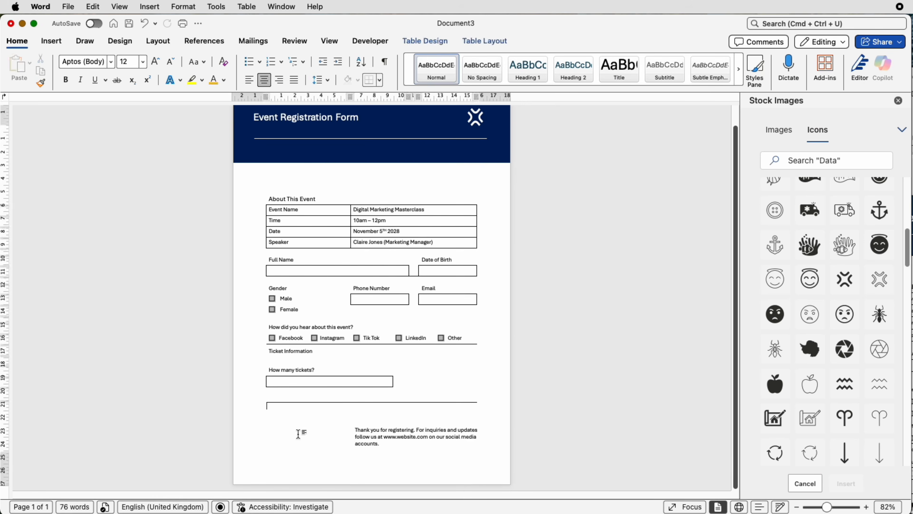
- Insert the pictures Facebook 1.png, Instagram 1.png and linkedin.png from the Shapes and Icons folder below the table
{"action": "left_click", "coordinate": [302, 434]}
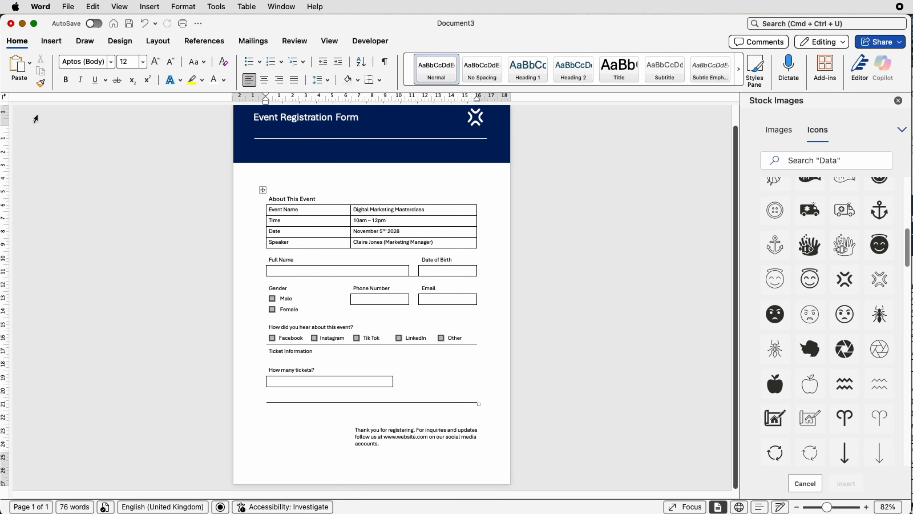
{"action": "left_click", "coordinate": [51, 43]}
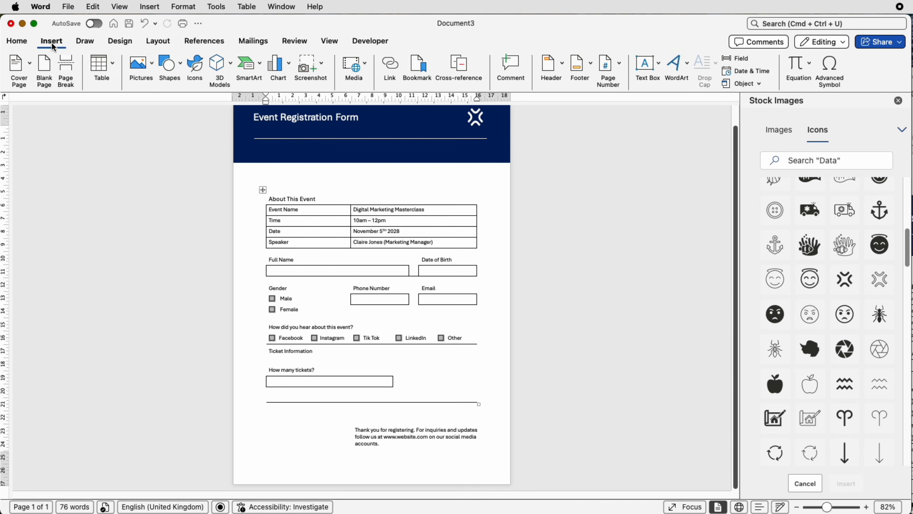
{"action": "left_click", "coordinate": [137, 69]}
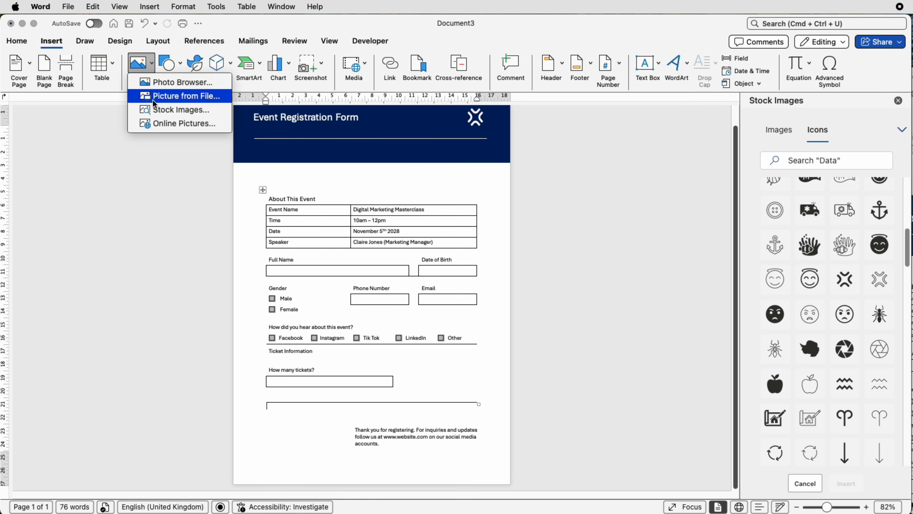
{"action": "left_click", "coordinate": [153, 98]}
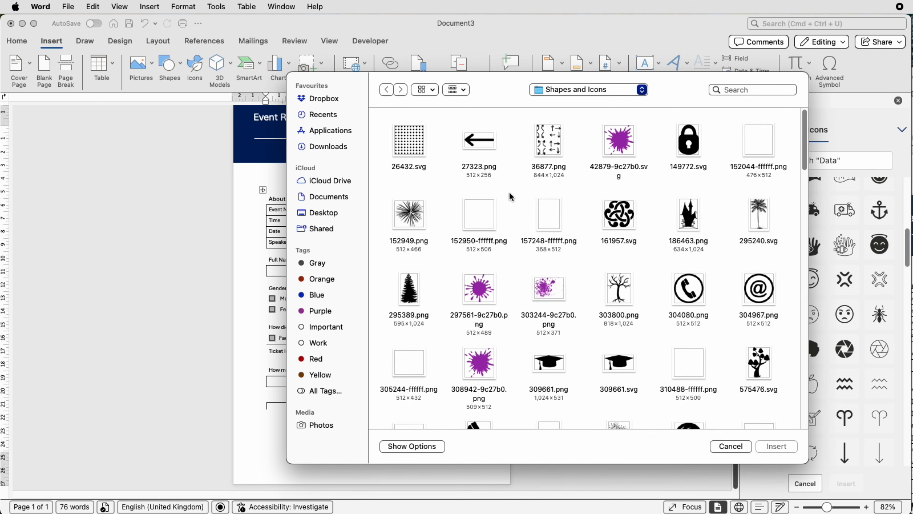
{"action": "scroll", "coordinate": [509, 193], "scroll_direction": "down", "scroll_amount": 5}
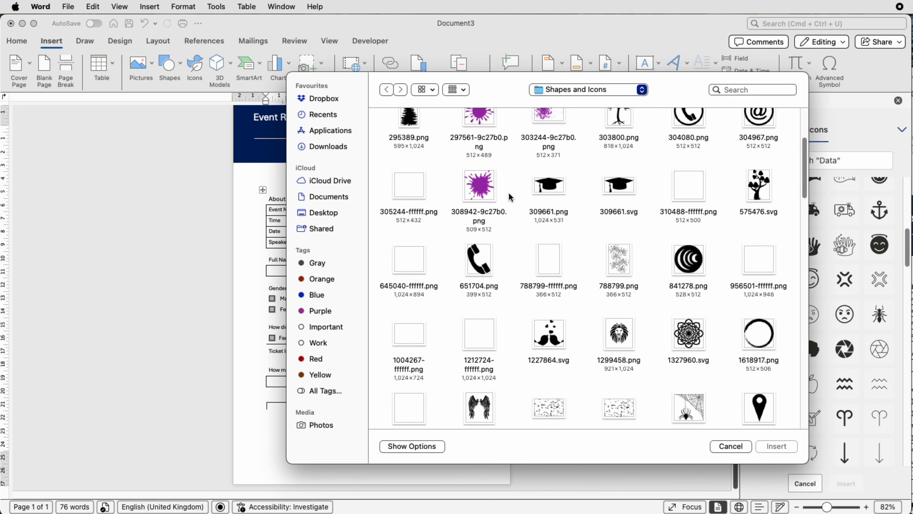
{"action": "scroll", "coordinate": [517, 199], "scroll_direction": "down", "scroll_amount": 15}
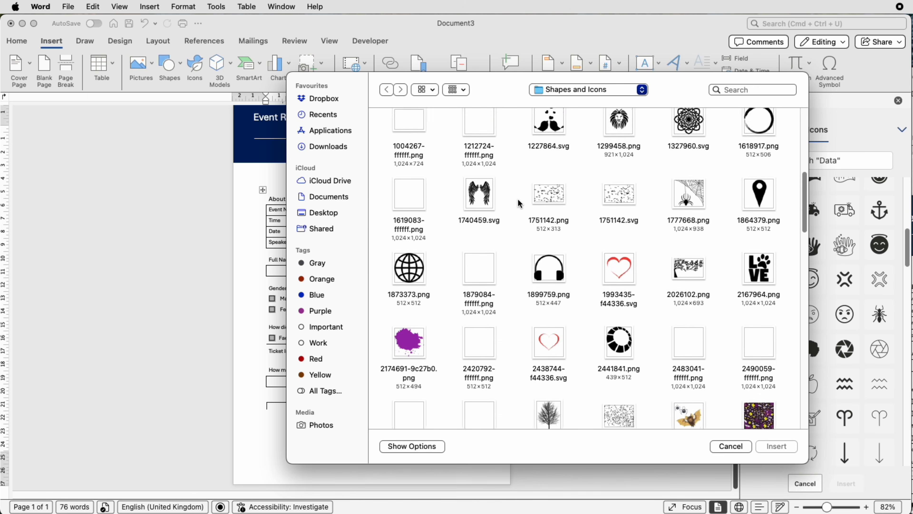
{"action": "scroll", "coordinate": [518, 200], "scroll_direction": "down", "scroll_amount": 2}
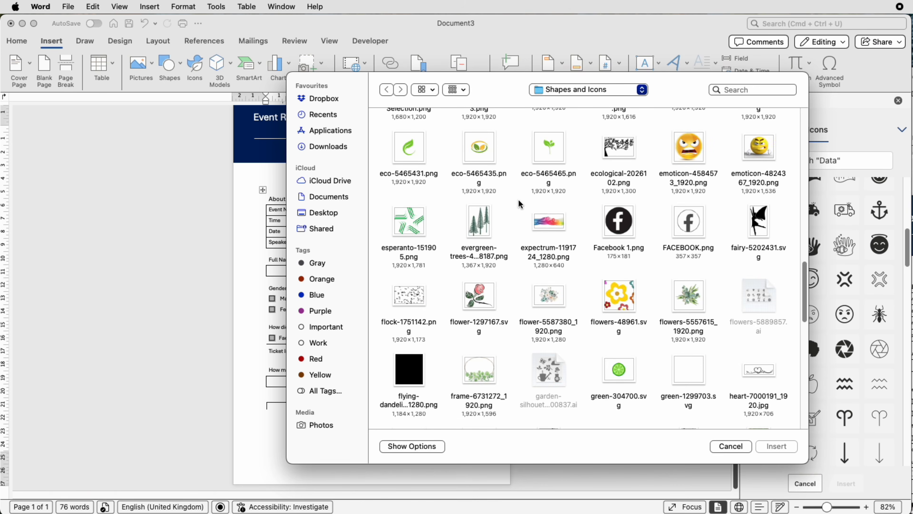
{"action": "left_click", "coordinate": [619, 227]}
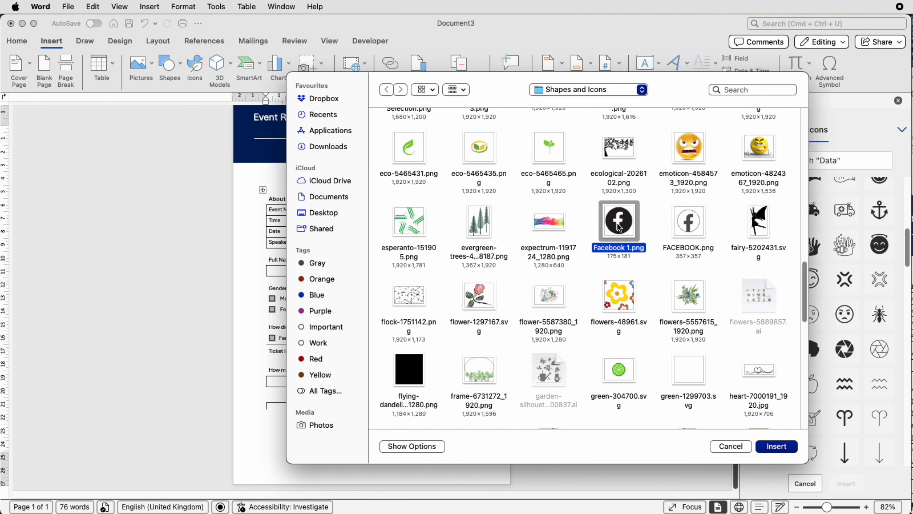
{"action": "scroll", "coordinate": [619, 228], "scroll_direction": "down", "scroll_amount": 5}
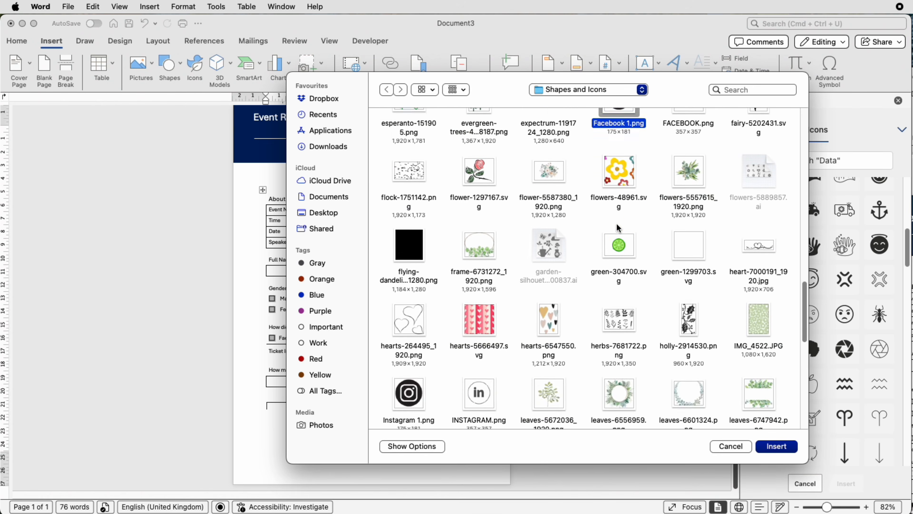
{"action": "scroll", "coordinate": [618, 229], "scroll_direction": "down", "scroll_amount": 2}
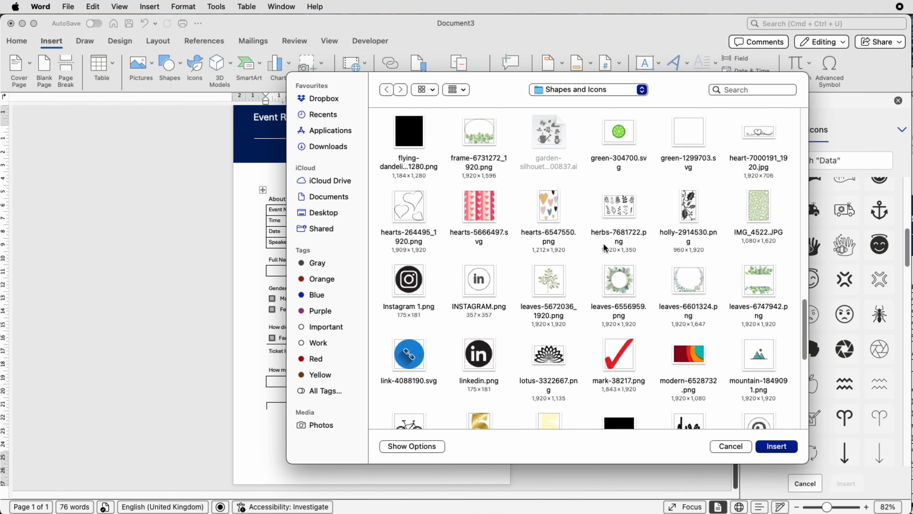
{"action": "left_click", "coordinate": [408, 284]}
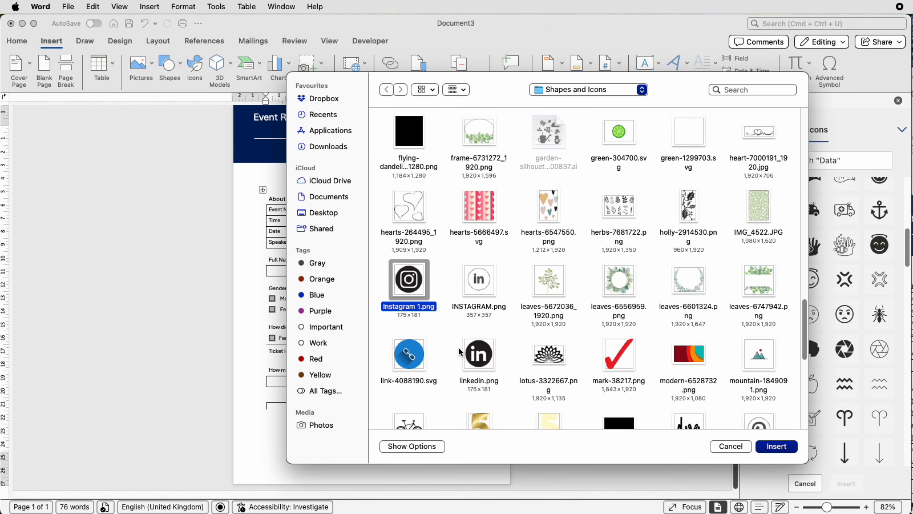
{"action": "left_click", "coordinate": [479, 358], "text": "super"}
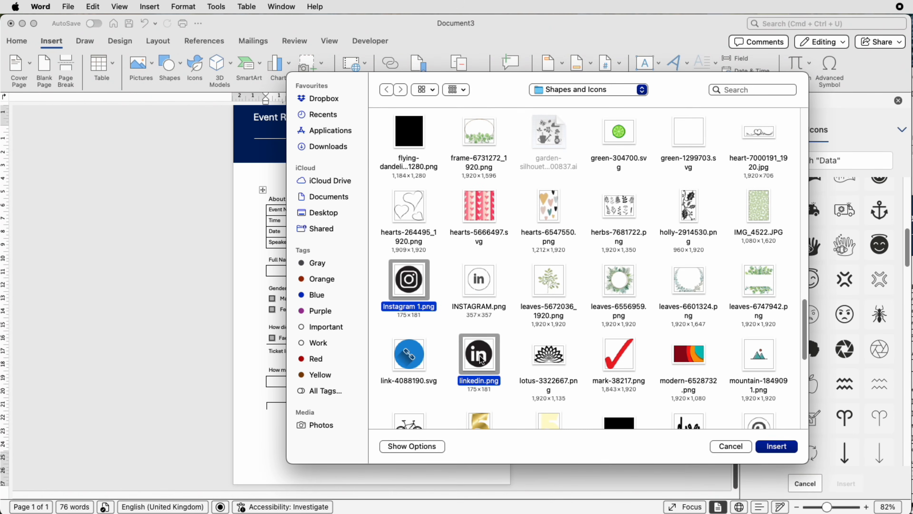
{"action": "left_click", "coordinate": [787, 450]}
- Set the text wrapping of the LinkedIn, Instagram and Facebook icons to In Front of Text
{"action": "scroll", "coordinate": [661, 464], "scroll_direction": "up", "scroll_amount": 5}
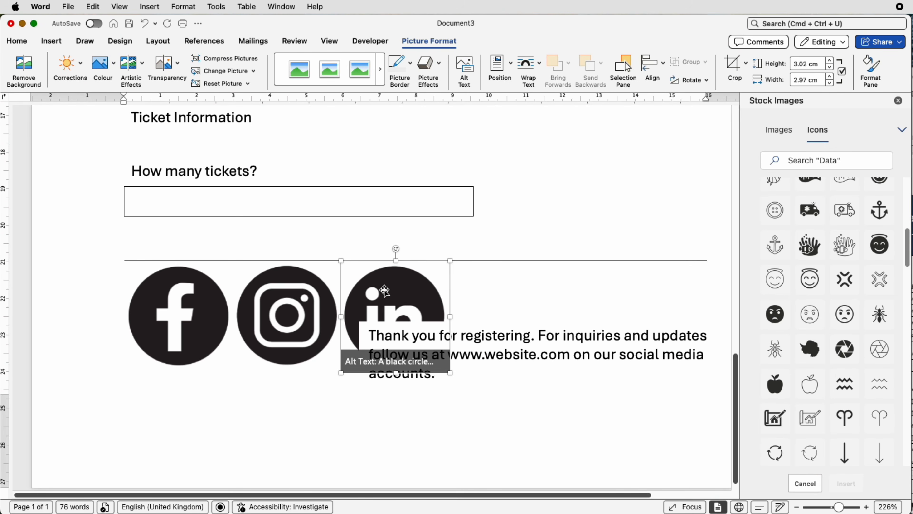
{"action": "left_click", "coordinate": [539, 66]}
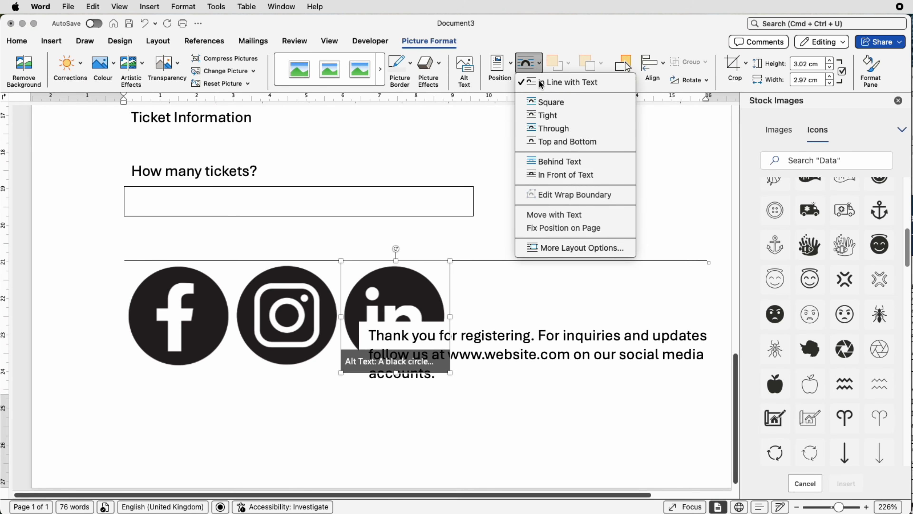
{"action": "left_click", "coordinate": [542, 175]}
{"action": "left_click", "coordinate": [294, 298]}
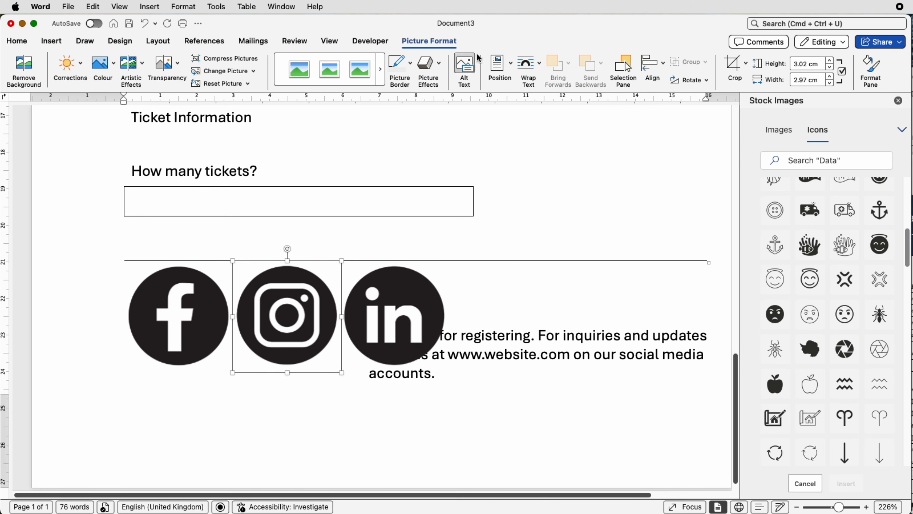
{"action": "left_click", "coordinate": [535, 72]}
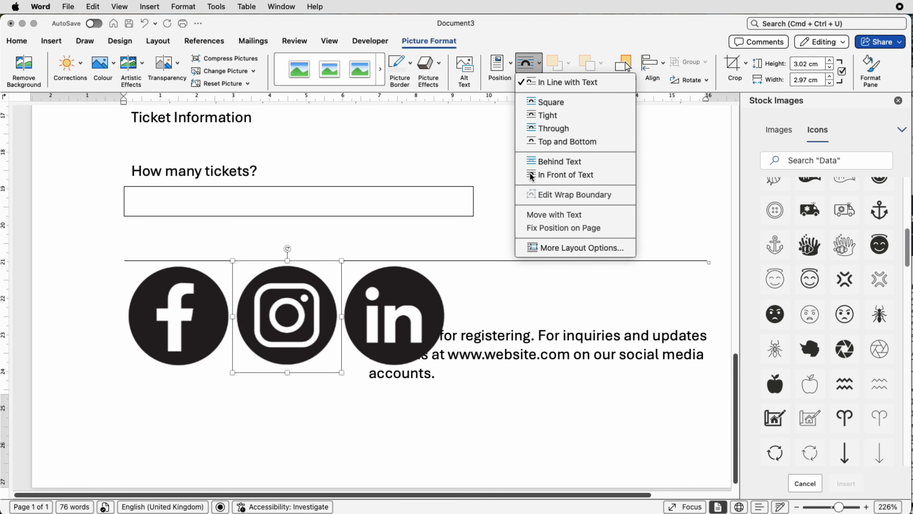
{"action": "left_click", "coordinate": [542, 175]}
{"action": "left_click", "coordinate": [216, 291]}
{"action": "left_click", "coordinate": [535, 72]}
{"action": "left_click", "coordinate": [542, 174]}
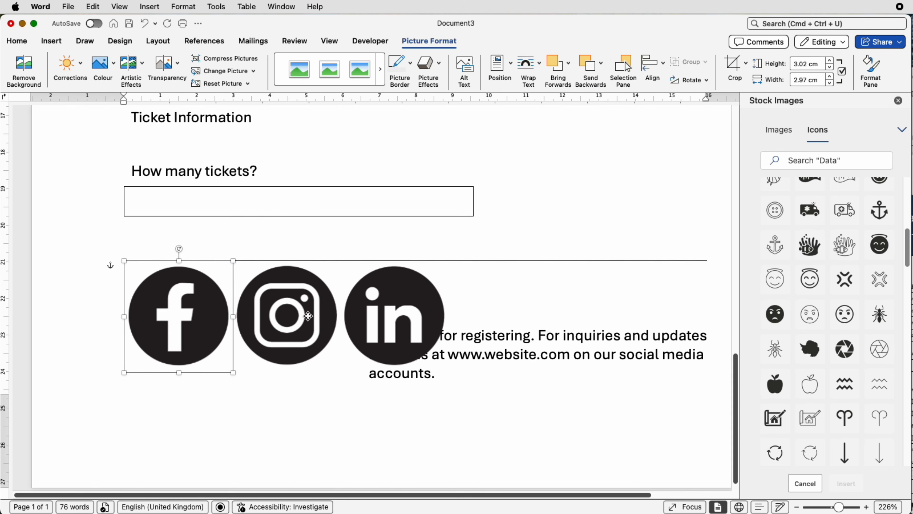
- Shrink all three social media icons together to about 1.88 × 1.84 cm and move them beside the thank-you text
{"action": "left_click", "coordinate": [316, 316], "text": "shift"}
{"action": "left_click", "coordinate": [367, 316], "text": "shift"}
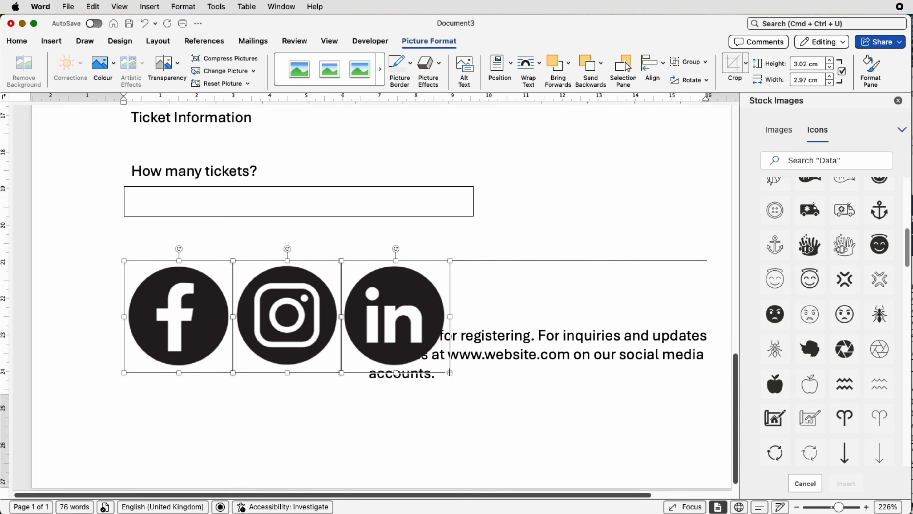
{"action": "left_click_drag", "start_coordinate": [450, 373], "coordinate": [408, 329]}
{"action": "left_click_drag", "start_coordinate": [390, 308], "coordinate": [299, 348]}
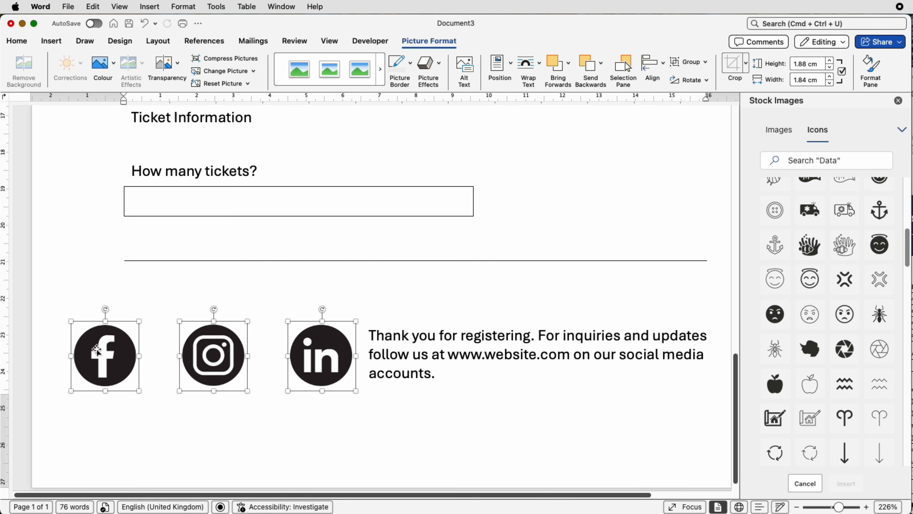
{"action": "left_click", "coordinate": [149, 302]}
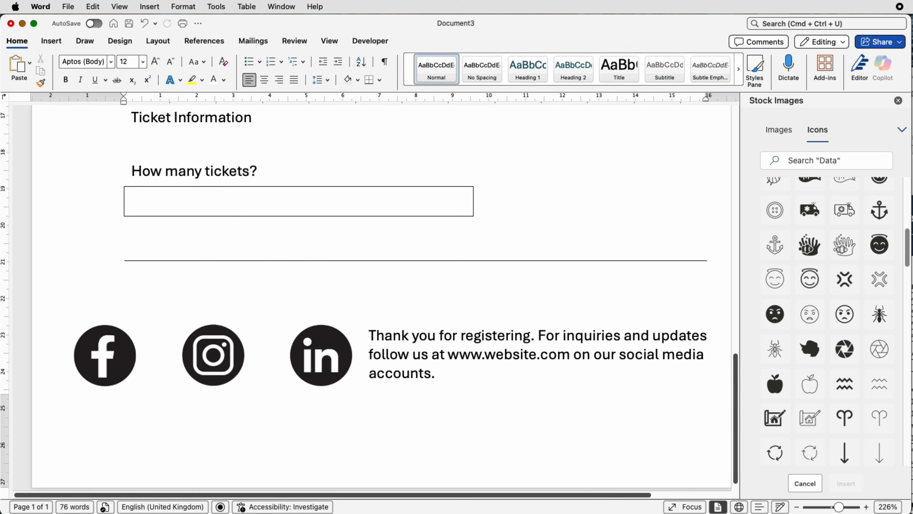
- Move the Facebook icon inward until its edge lines up with the start of the horizontal line above it
{"action": "left_click", "coordinate": [111, 358]}
{"action": "key", "text": "Right"}
{"action": "key", "text": "Right"}
{"action": "key", "text": "Right"}
{"action": "key", "text": "Right"}
{"action": "key", "text": "Right"}
{"action": "key", "text": "Right"}
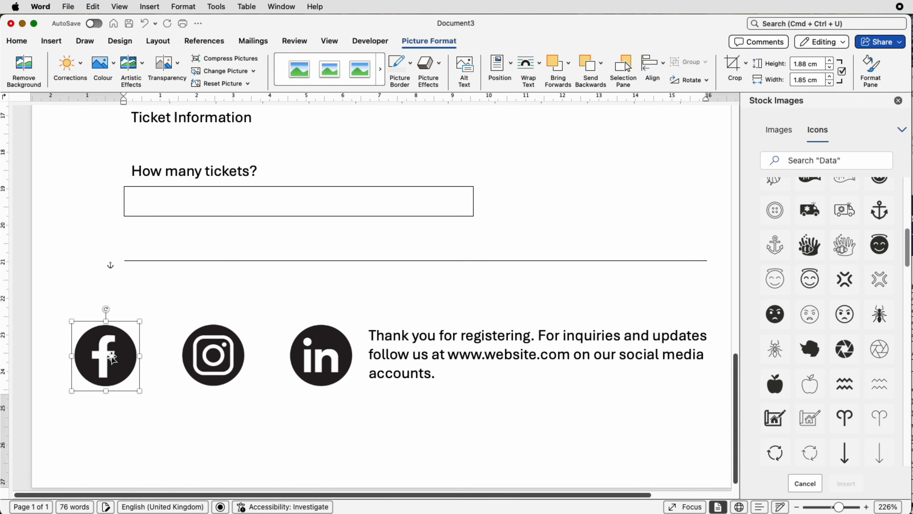
{"action": "key", "text": "Right"}
{"action": "key", "text": "Right"}
{"action": "key", "text": "Right"}
{"action": "key", "text": "Right"}
{"action": "key", "text": "Right"}
{"action": "key", "text": "Right"}
{"action": "key", "text": "Right"}
{"action": "key", "text": "Right"}
{"action": "key", "text": "Right"}
{"action": "key", "text": "Right"}
{"action": "key", "text": "Right"}
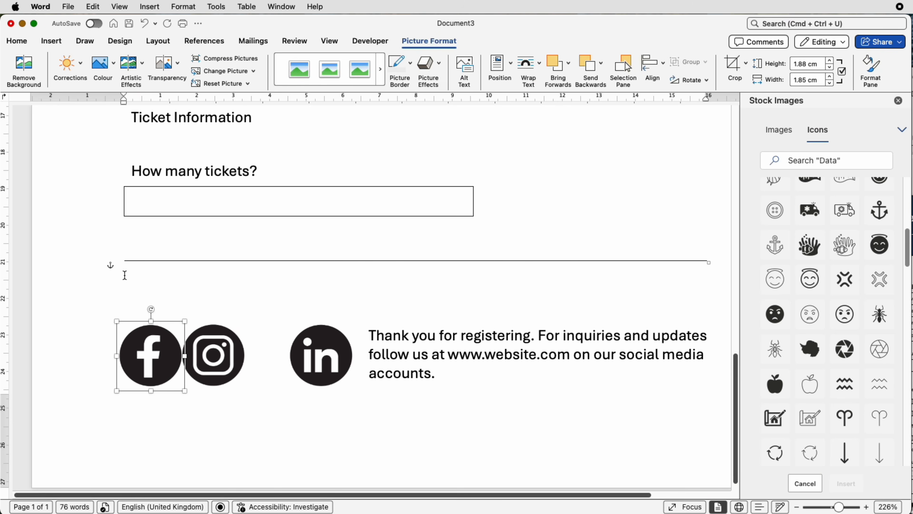
{"action": "key", "text": "Right"}
{"action": "key", "text": "Right"}
{"action": "key", "text": "Right"}
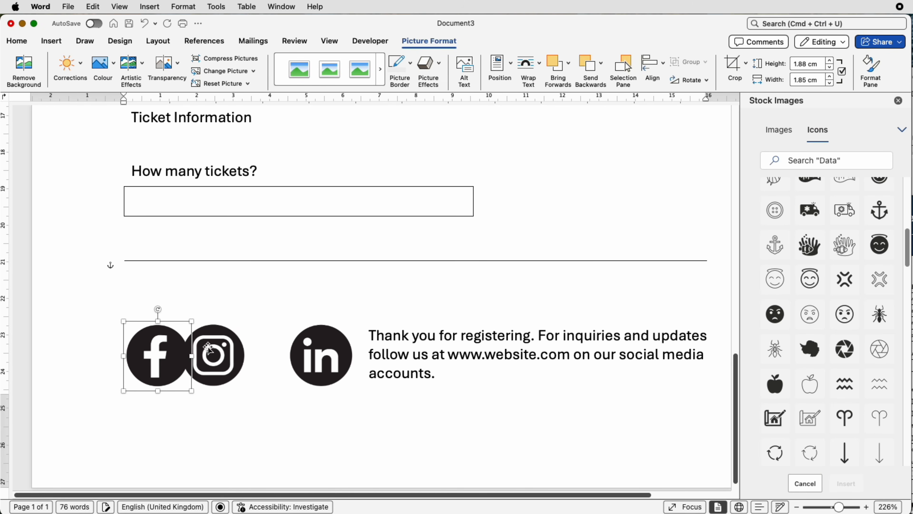
- Distribute the Facebook, Instagram and LinkedIn icons horizontally and align them to their middle
{"action": "left_click", "coordinate": [227, 361], "text": "shift"}
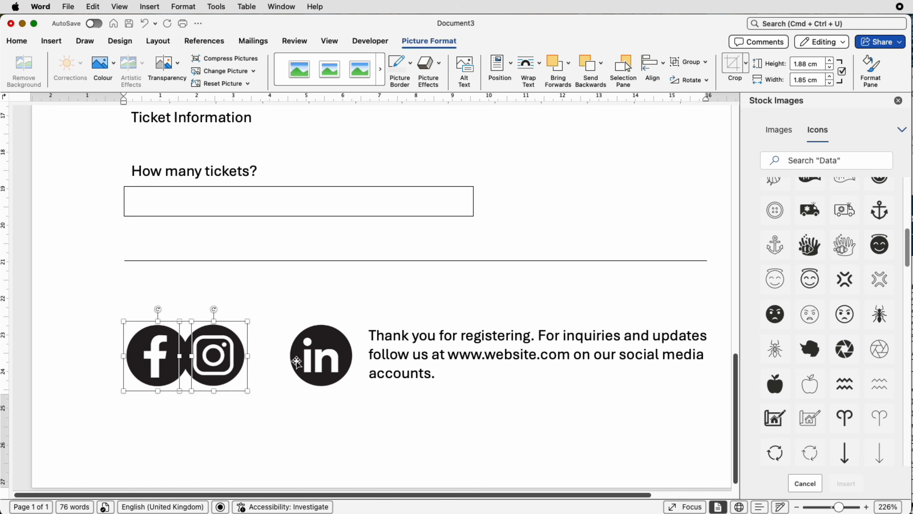
{"action": "left_click", "coordinate": [297, 361], "text": "shift"}
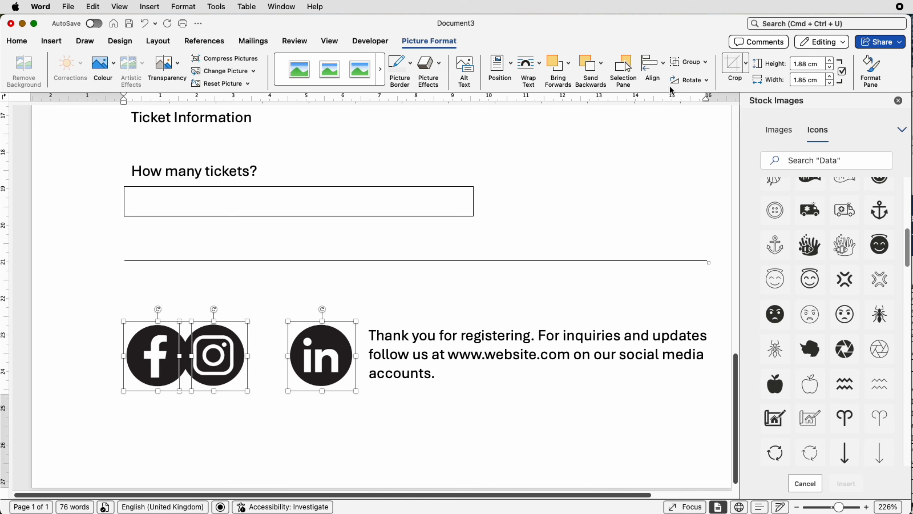
{"action": "left_click", "coordinate": [663, 67]}
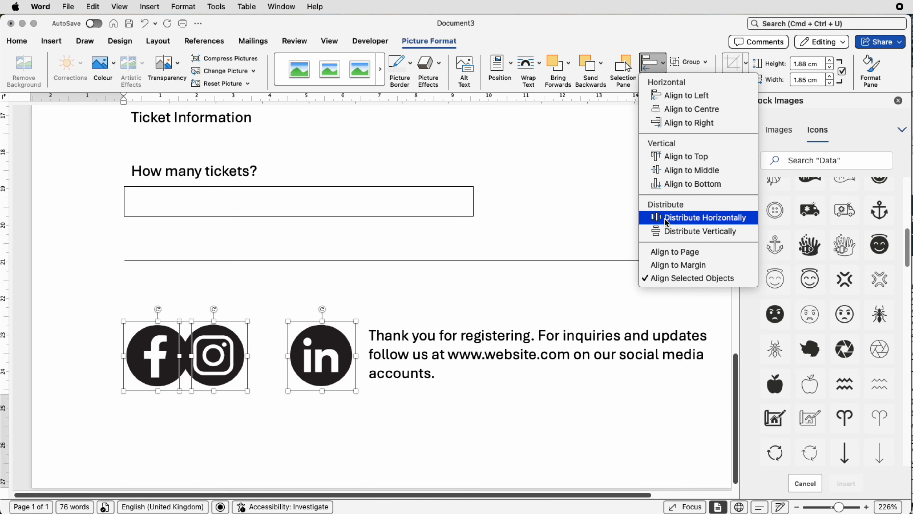
{"action": "left_click", "coordinate": [667, 220]}
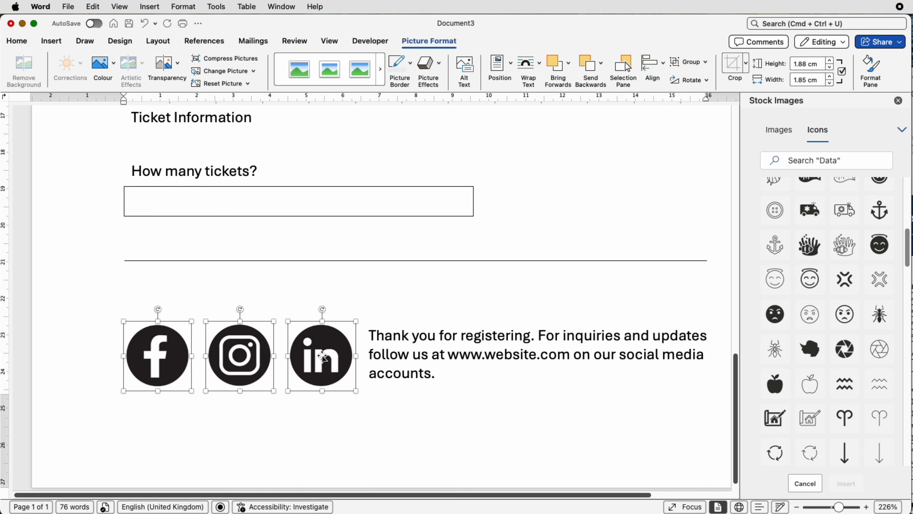
{"action": "left_click", "coordinate": [662, 67]}
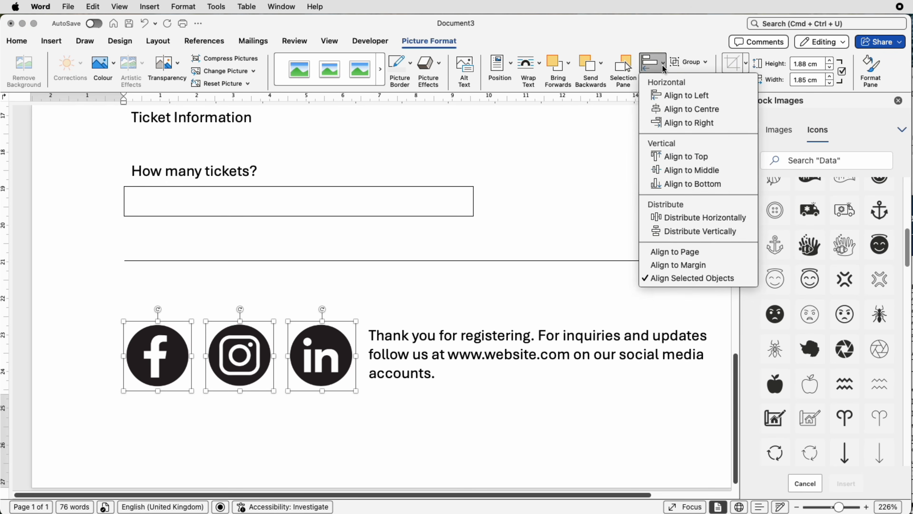
{"action": "left_click", "coordinate": [670, 173]}
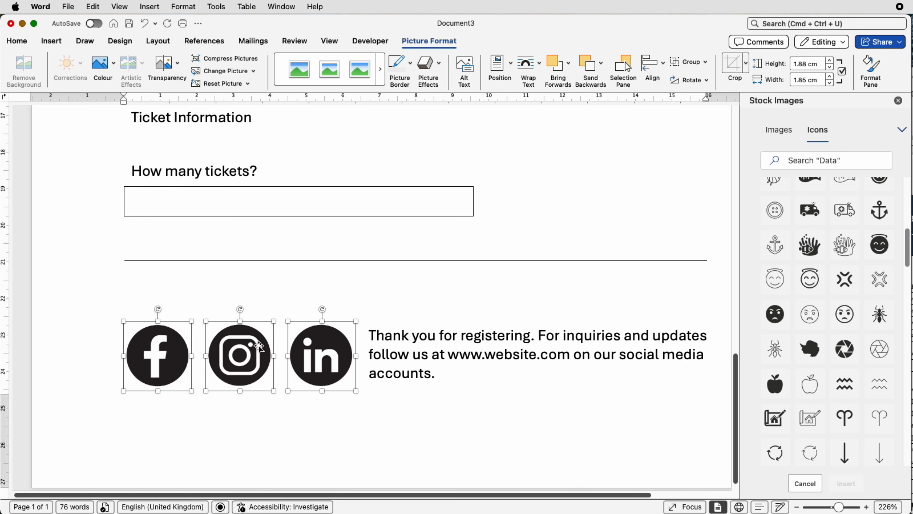
{"action": "left_click", "coordinate": [474, 410]}
- Nudge the LinkedIn icon slightly away from the thank-you text
{"action": "left_click_drag", "start_coordinate": [839, 507], "coordinate": [823, 507]}
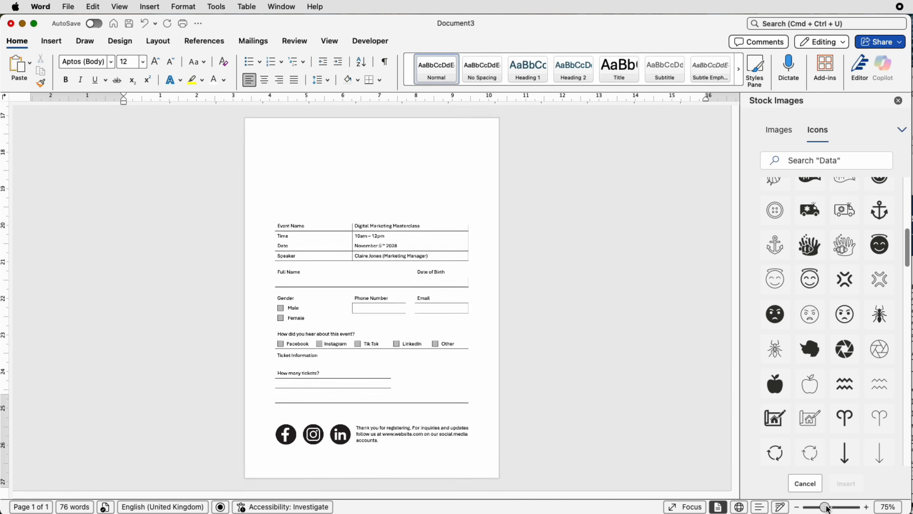
{"action": "left_click", "coordinate": [342, 425]}
{"action": "key", "text": "Left"}
{"action": "key", "text": "Left"}
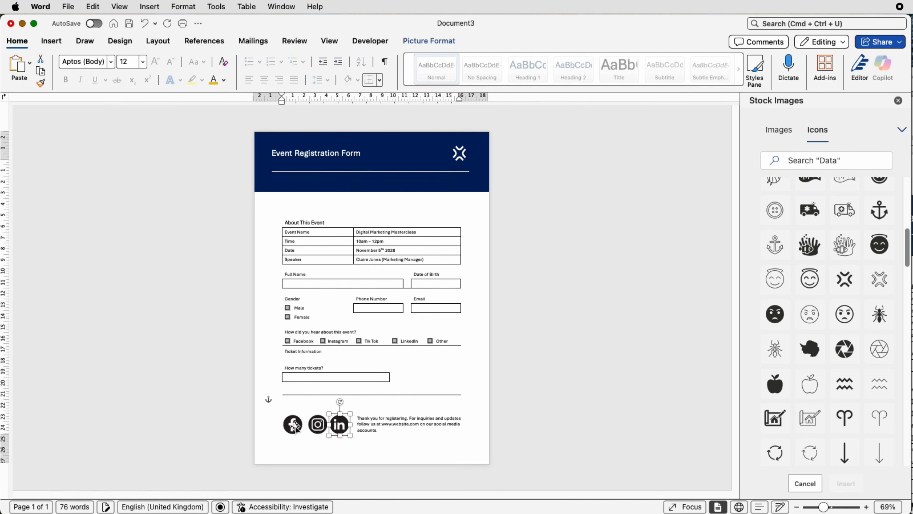
- Redistribute the three social media icons horizontally so the spacing between them is even again
{"action": "left_click", "coordinate": [317, 425], "text": "shift"}
{"action": "left_click", "coordinate": [300, 426], "text": "shift"}
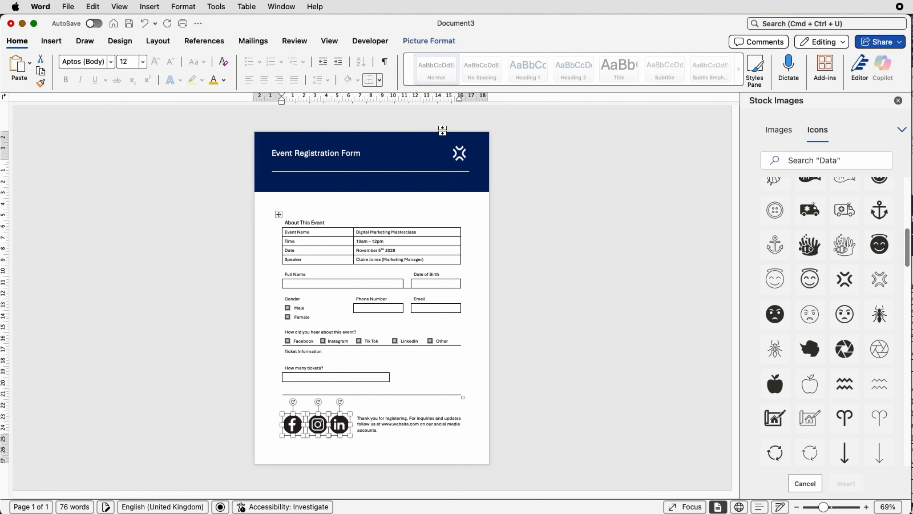
{"action": "left_click", "coordinate": [434, 43]}
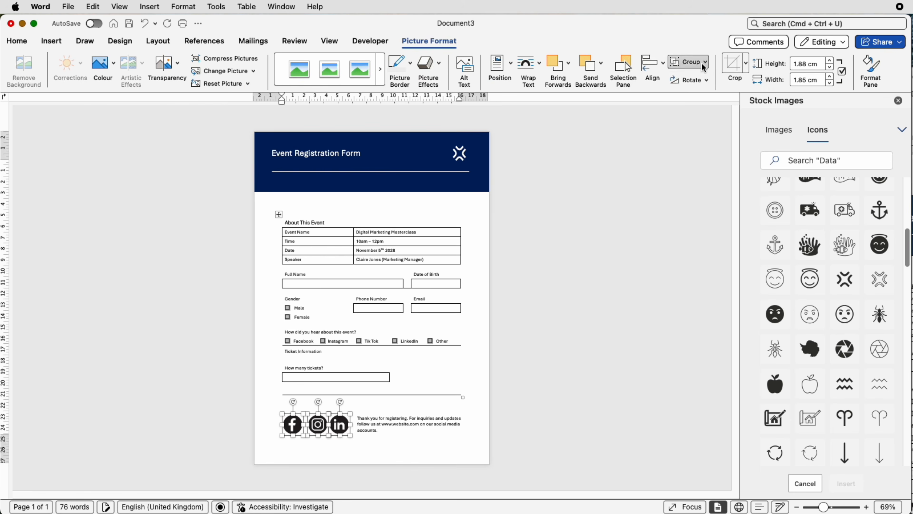
{"action": "left_click", "coordinate": [664, 63]}
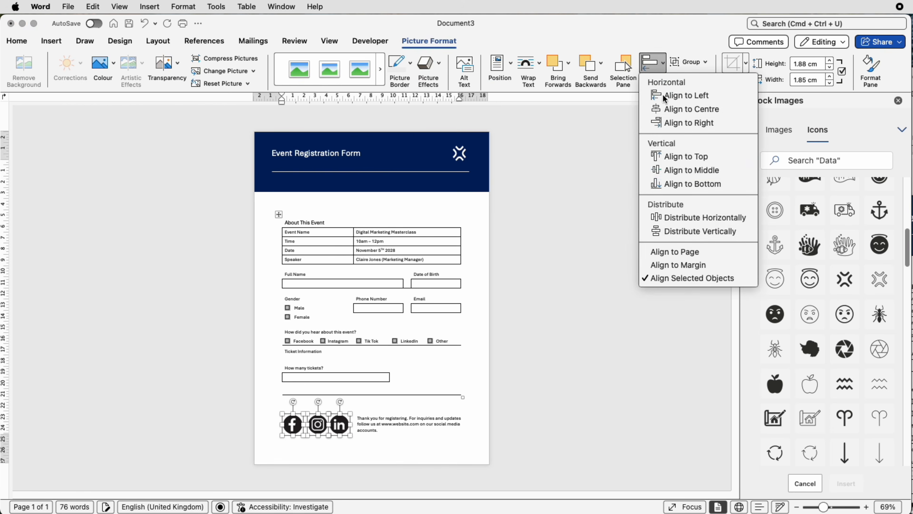
{"action": "left_click", "coordinate": [667, 223]}
{"action": "left_click", "coordinate": [541, 299]}
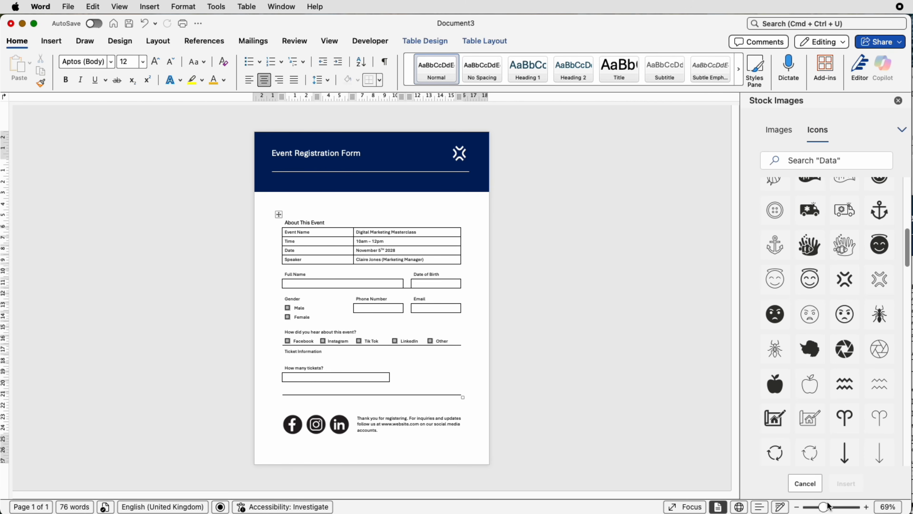
- Try to remove the bottom border of the gap cell between the Full Name and Date of Birth boxes
{"action": "scroll", "coordinate": [699, 455], "scroll_direction": "up", "scroll_amount": 5}
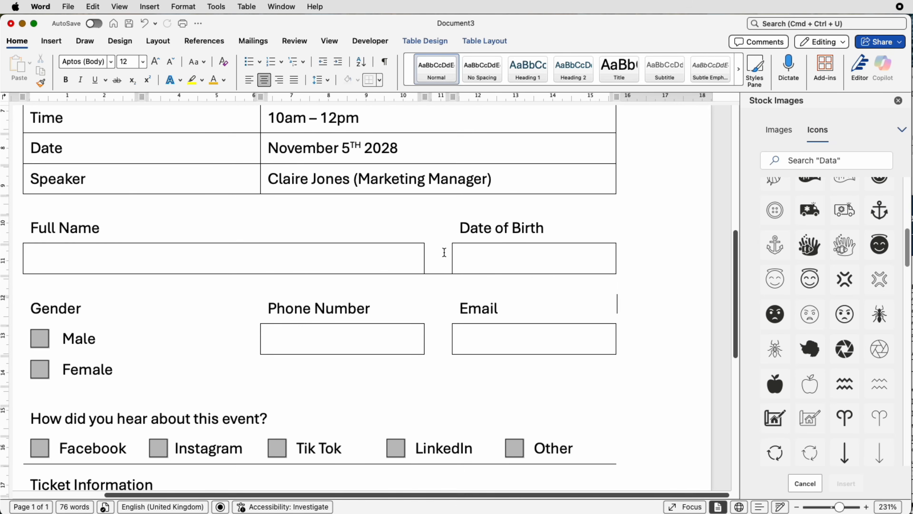
{"action": "left_click", "coordinate": [440, 261]}
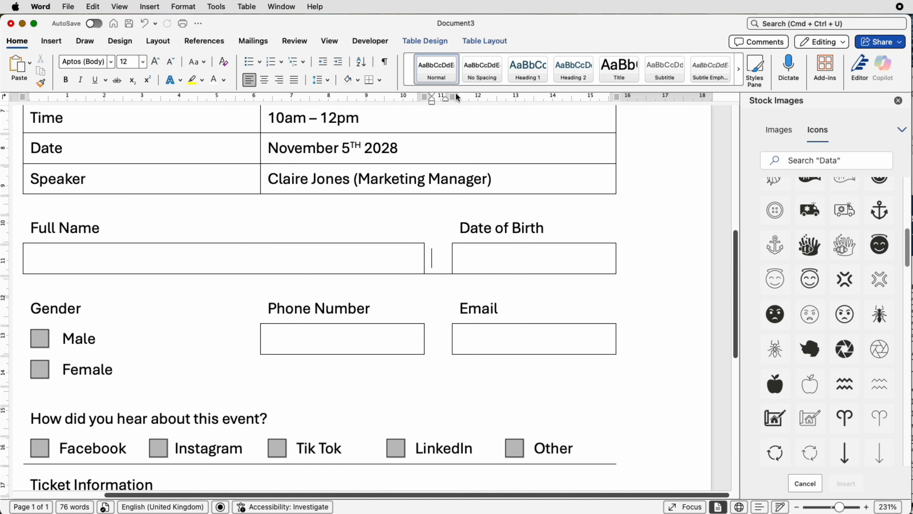
{"action": "left_click", "coordinate": [440, 43]}
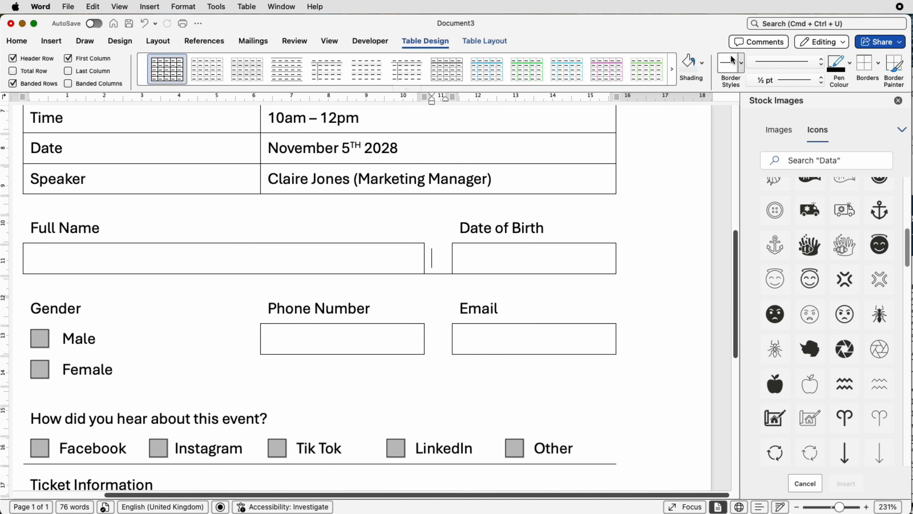
{"action": "left_click", "coordinate": [879, 72]}
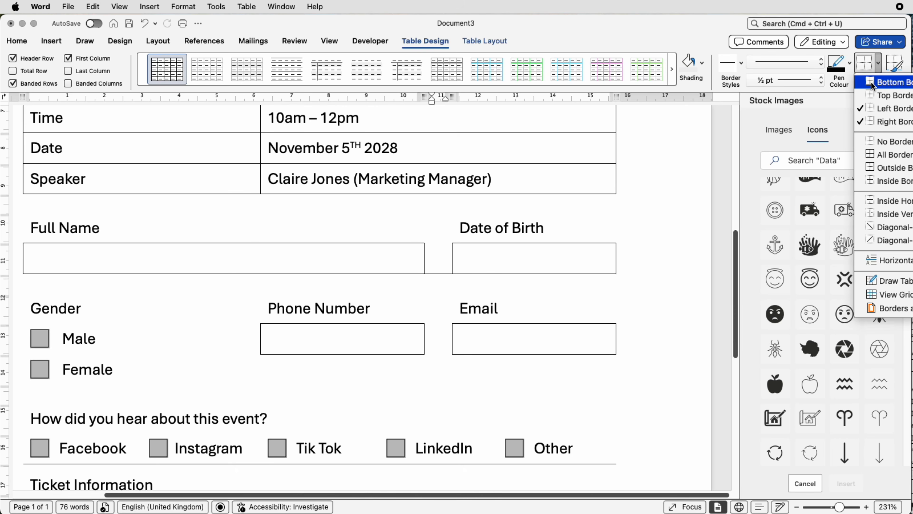
{"action": "left_click", "coordinate": [874, 85]}
{"action": "left_click", "coordinate": [879, 72]}
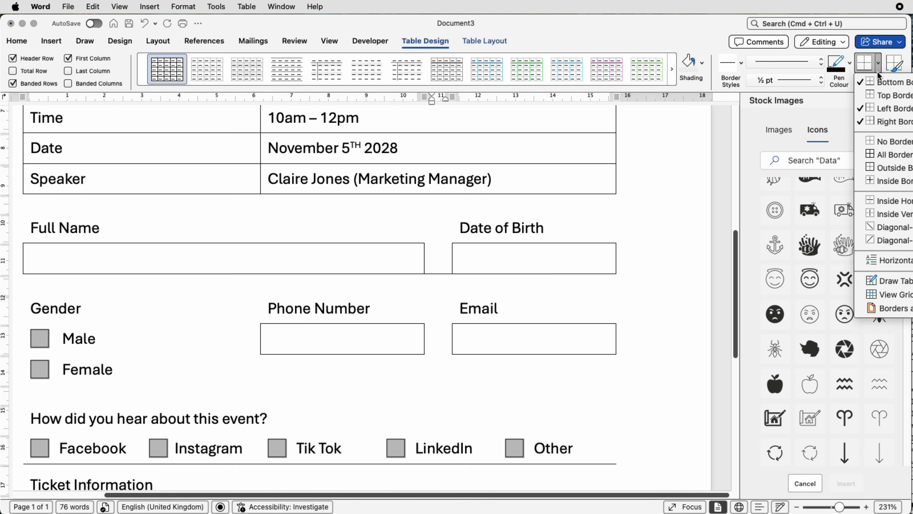
{"action": "left_click", "coordinate": [864, 85]}
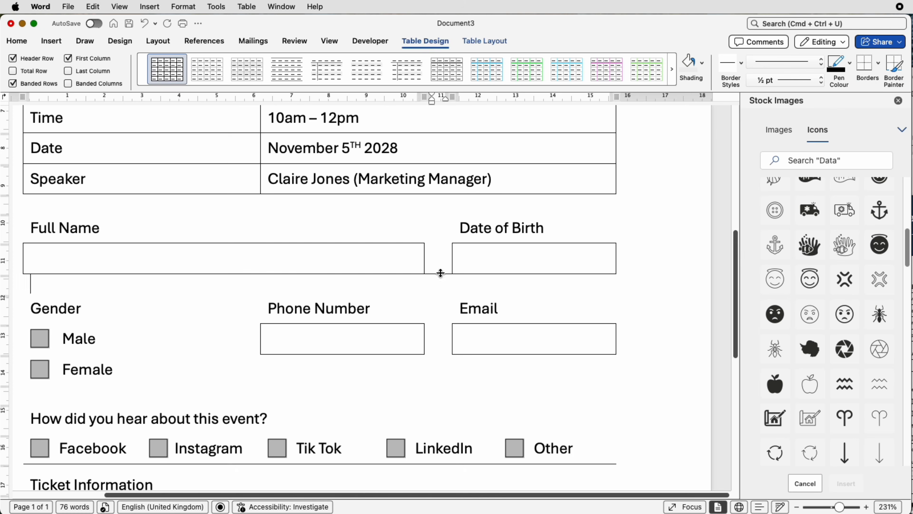
{"action": "left_click_drag", "start_coordinate": [441, 272], "coordinate": [441, 278]}
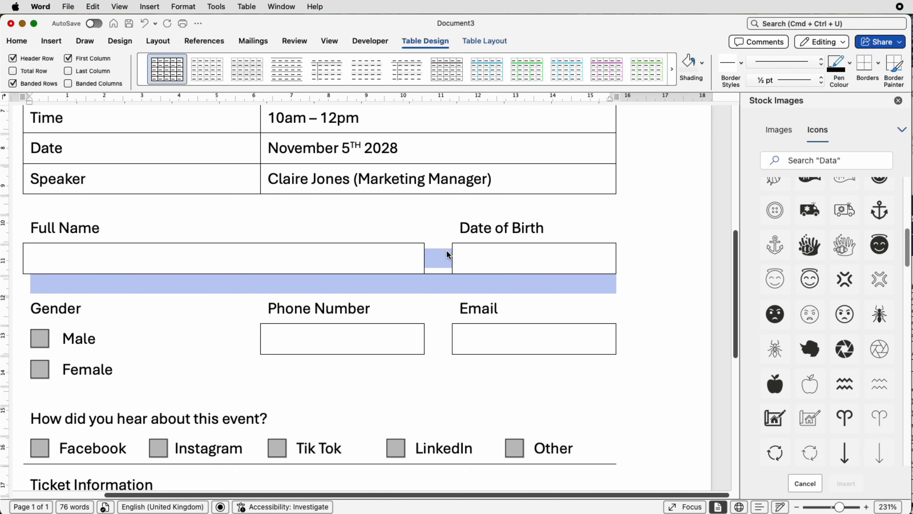
- Split the empty row below the Full Name box into three columns and one row
{"action": "left_click", "coordinate": [426, 284]}
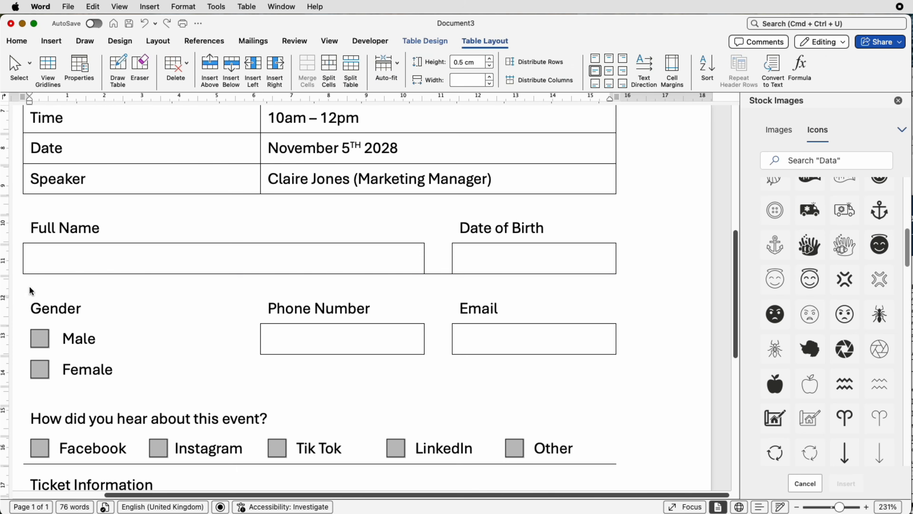
{"action": "left_click", "coordinate": [329, 66]}
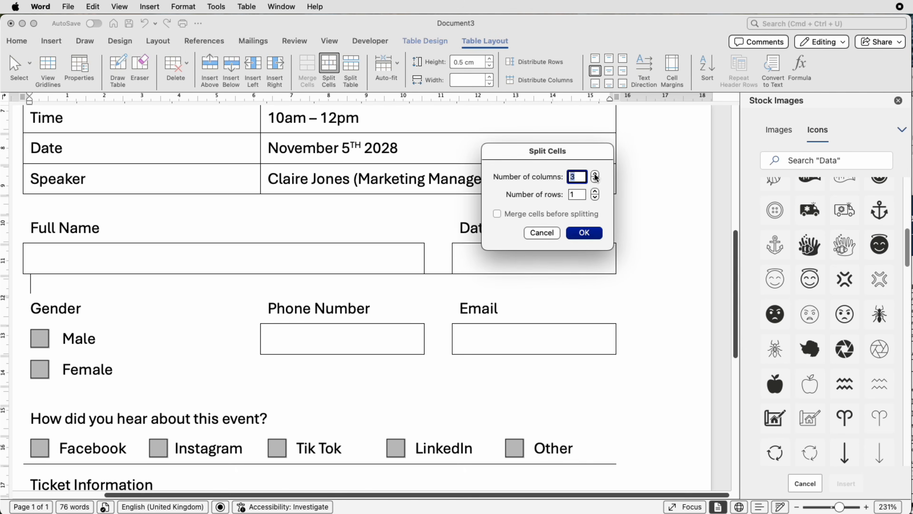
{"action": "left_click", "coordinate": [585, 234]}
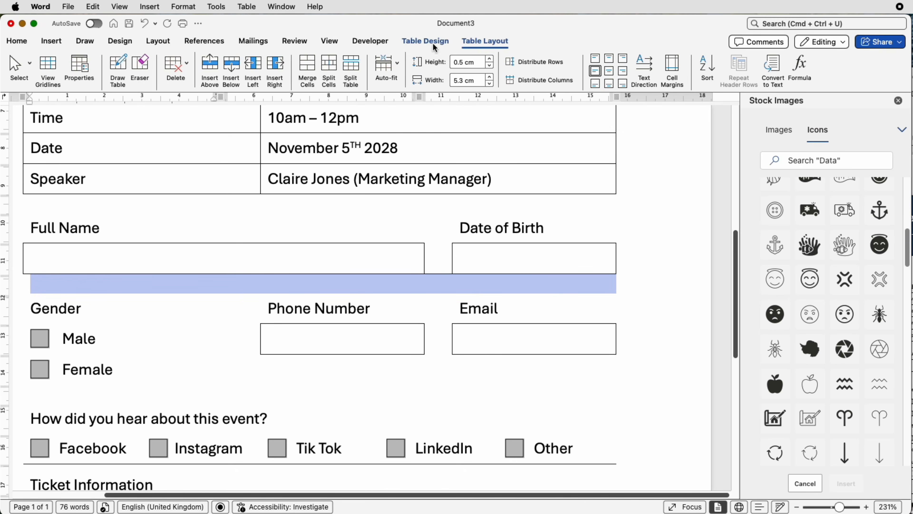
- Show the table gridlines and align the split row's cell borders with the gap between the Full Name and Date of Birth boxes
{"action": "left_click", "coordinate": [421, 42]}
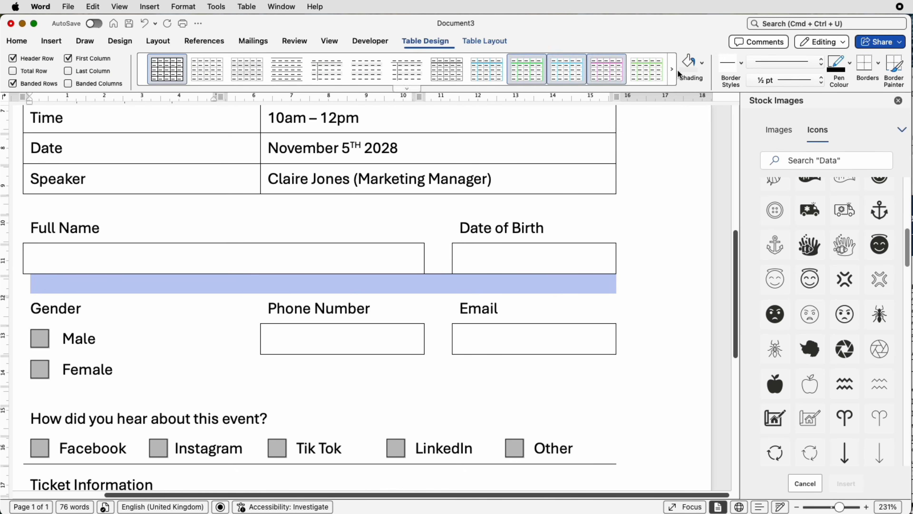
{"action": "left_click", "coordinate": [878, 63]}
{"action": "left_click", "coordinate": [888, 294]}
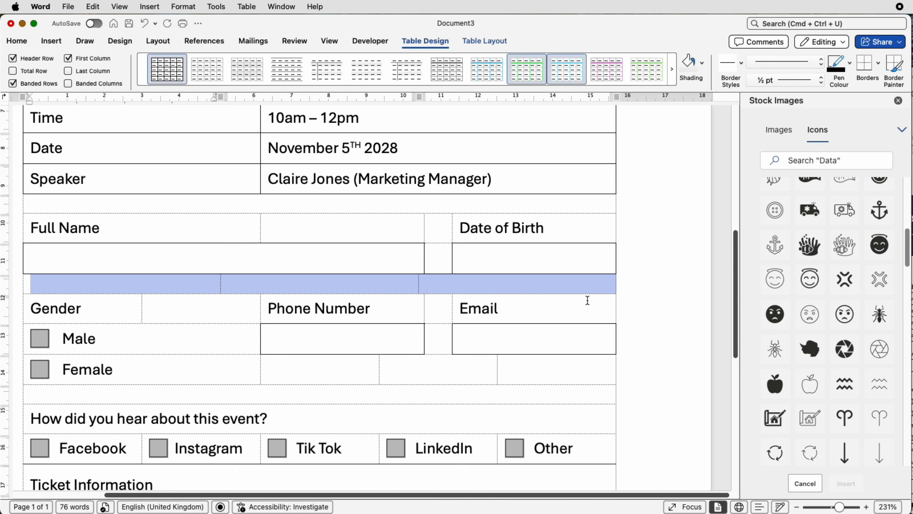
{"action": "left_click", "coordinate": [420, 288]}
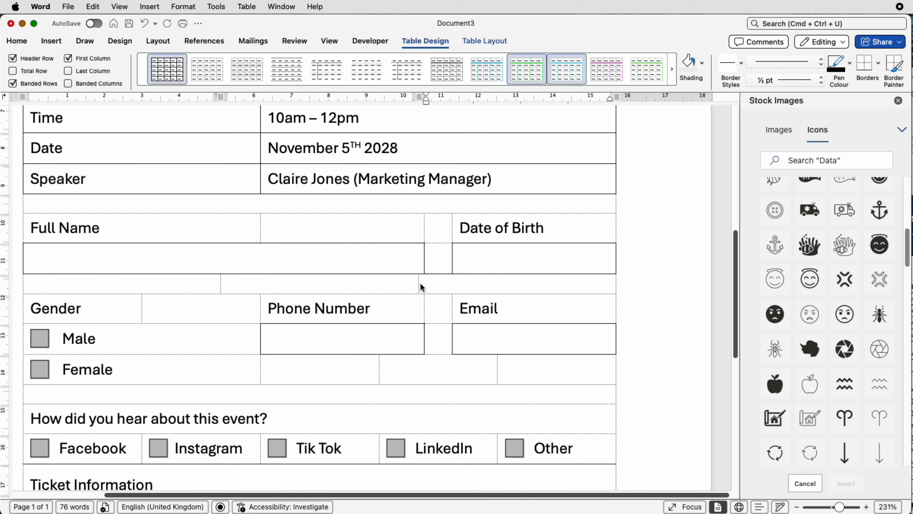
{"action": "mouse_move", "coordinate": [422, 284]}
{"action": "left_mouse_down"}
{"action": "mouse_move", "coordinate": [414, 285]}
{"action": "mouse_move", "coordinate": [451, 284]}
{"action": "left_mouse_up"}
{"action": "mouse_move", "coordinate": [191, 283]}
{"action": "left_mouse_down"}
{"action": "mouse_move", "coordinate": [422, 288]}
{"action": "mouse_move", "coordinate": [441, 273]}
{"action": "mouse_move", "coordinate": [443, 281]}
{"action": "left_mouse_up"}
- Remove the inside horizontal border between the Full Name/Date of Birth gap cell and the cell below it
{"action": "left_click", "coordinate": [466, 286]}
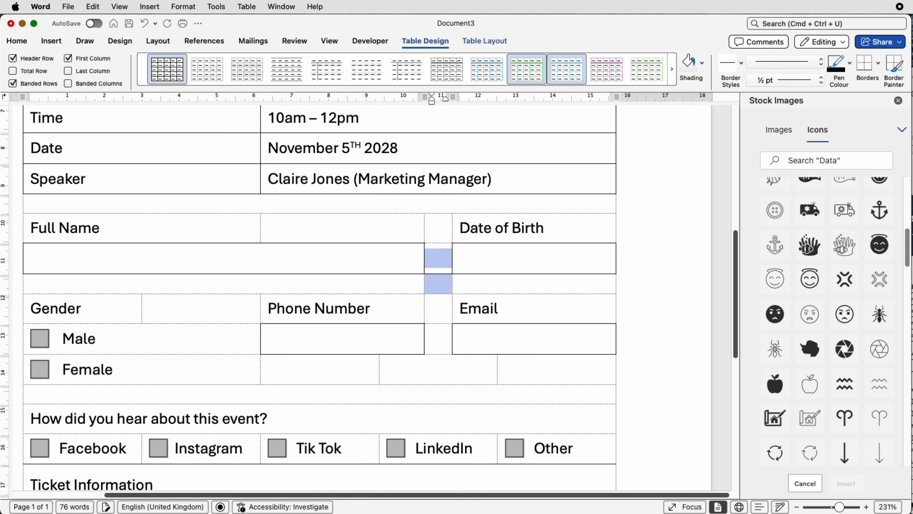
{"action": "left_click", "coordinate": [878, 63]}
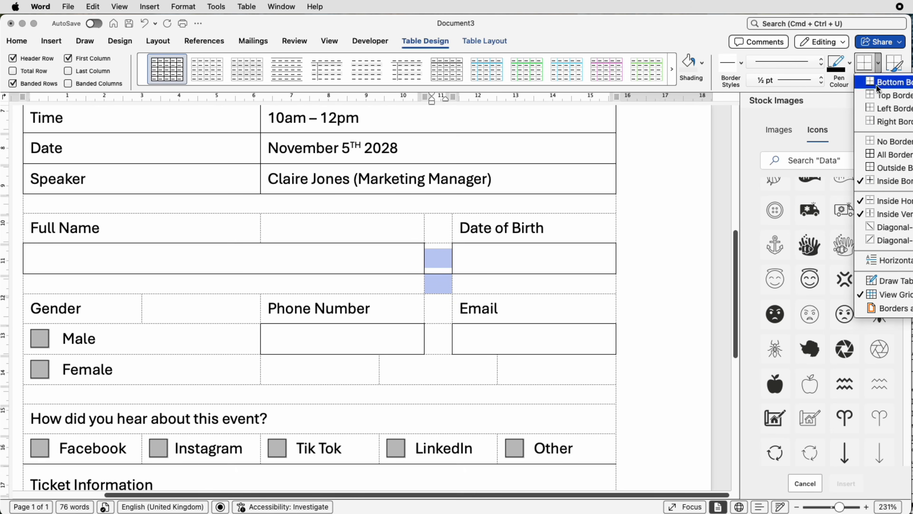
{"action": "left_click", "coordinate": [869, 202]}
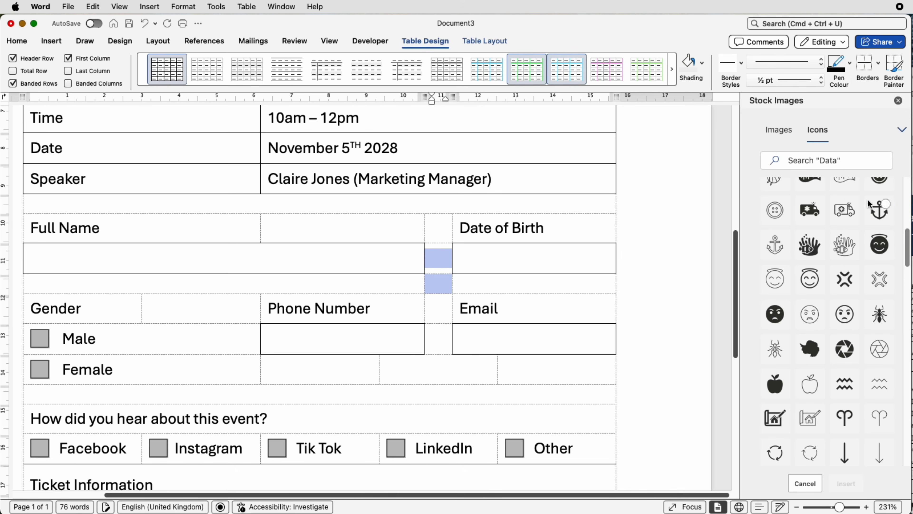
- Hide the table gridlines and return to a wider view of the form
{"action": "left_click", "coordinate": [466, 283]}
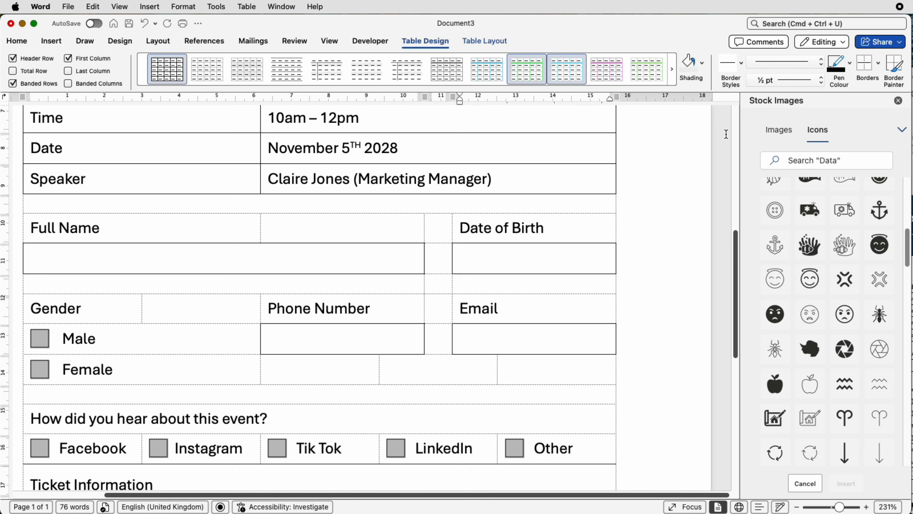
{"action": "left_click", "coordinate": [878, 63]}
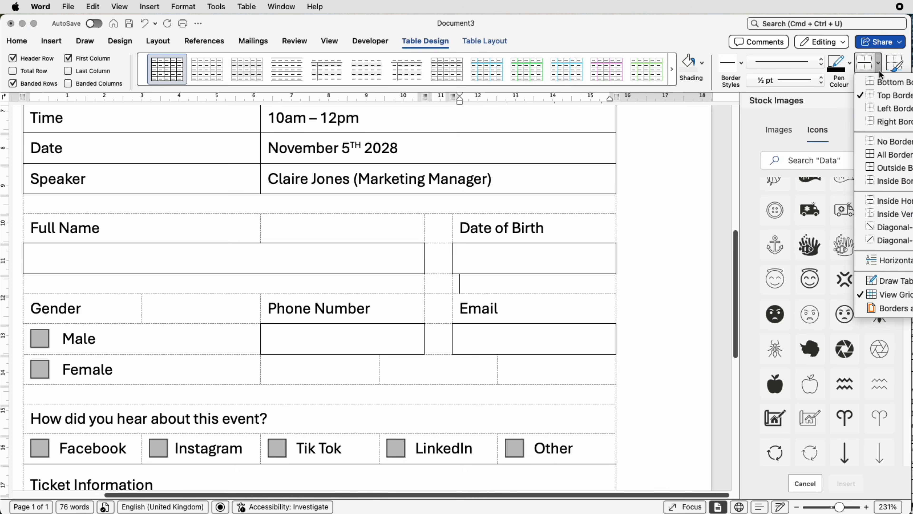
{"action": "left_click", "coordinate": [866, 301]}
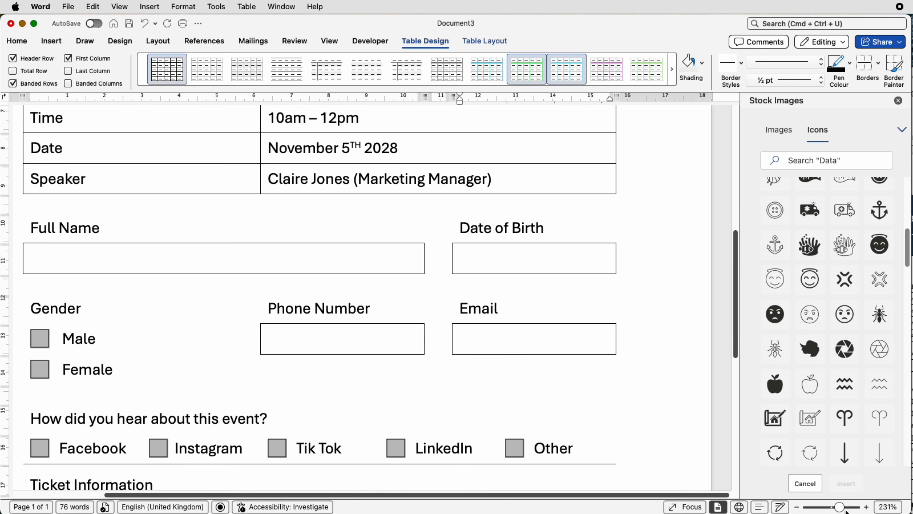
{"action": "left_click_drag", "start_coordinate": [841, 508], "coordinate": [836, 507]}
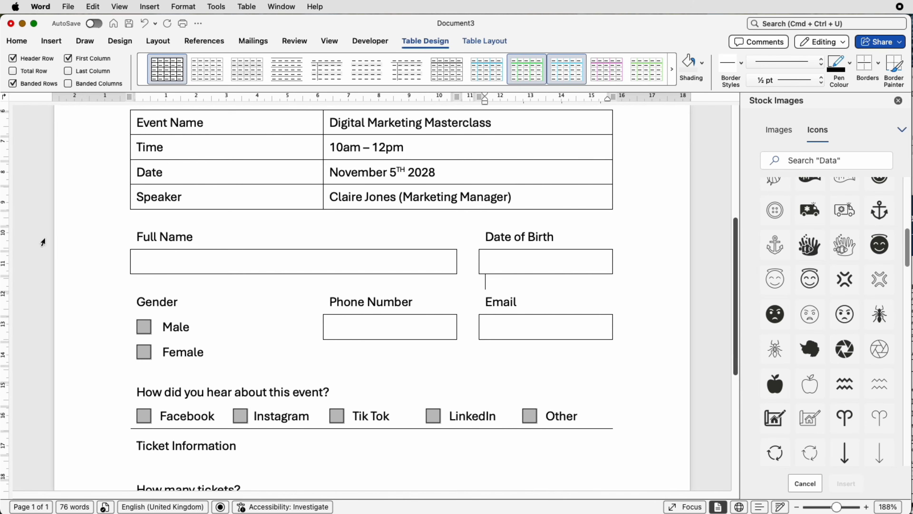
- Insert a text form field in the Full Name box and set its maximum length to 20
{"action": "left_click", "coordinate": [142, 262]}
{"action": "left_click", "coordinate": [358, 41]}
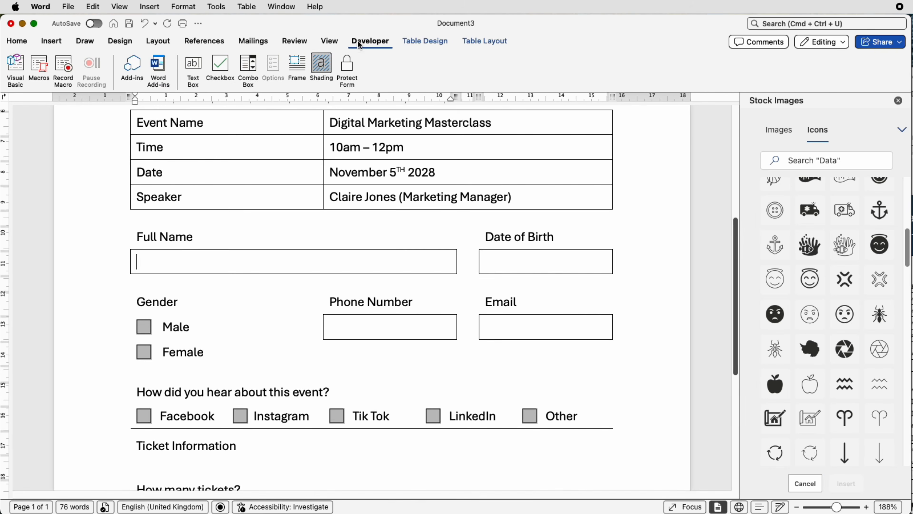
{"action": "left_click", "coordinate": [194, 73]}
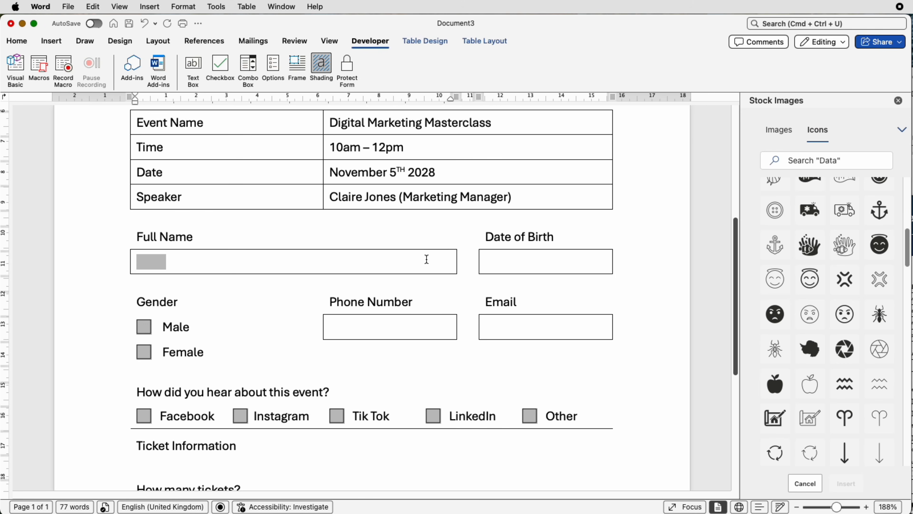
{"action": "right_click", "coordinate": [149, 265]}
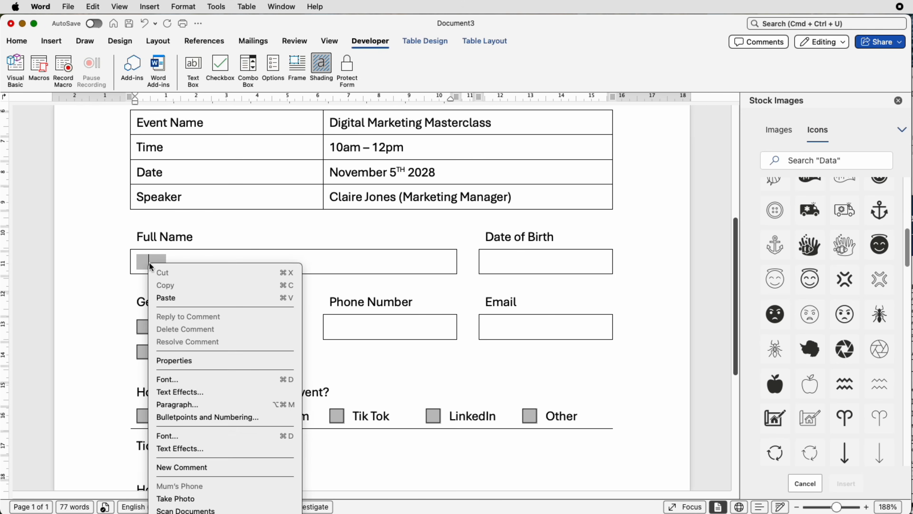
{"action": "left_click", "coordinate": [174, 361]}
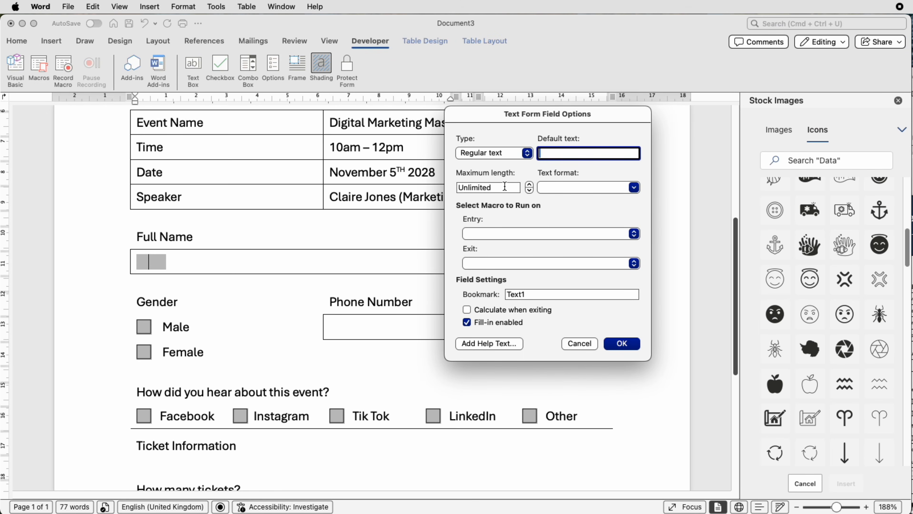
{"action": "left_click_drag", "start_coordinate": [497, 187], "coordinate": [453, 187]}
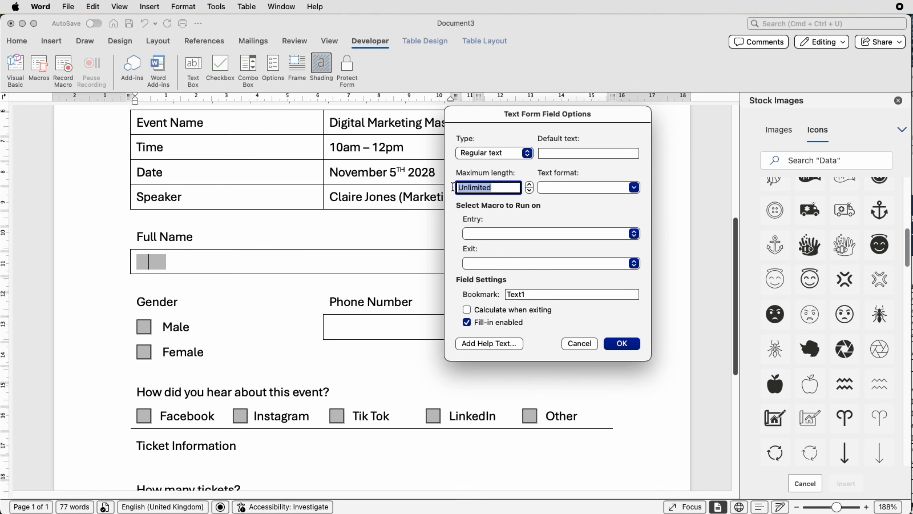
{"action": "type", "text": "20"}
{"action": "left_click", "coordinate": [614, 345]}
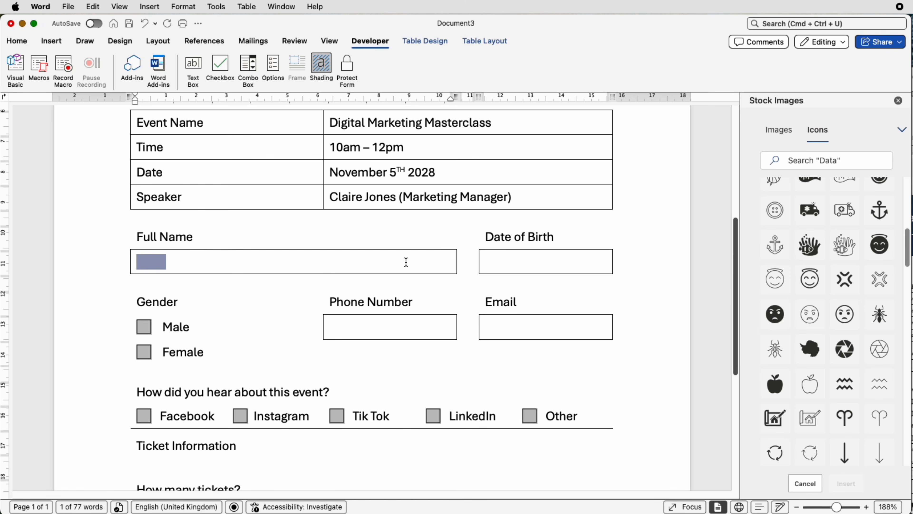
- Insert a text form field in the Date of Birth box and set its maximum length to 10
{"action": "left_click", "coordinate": [496, 259]}
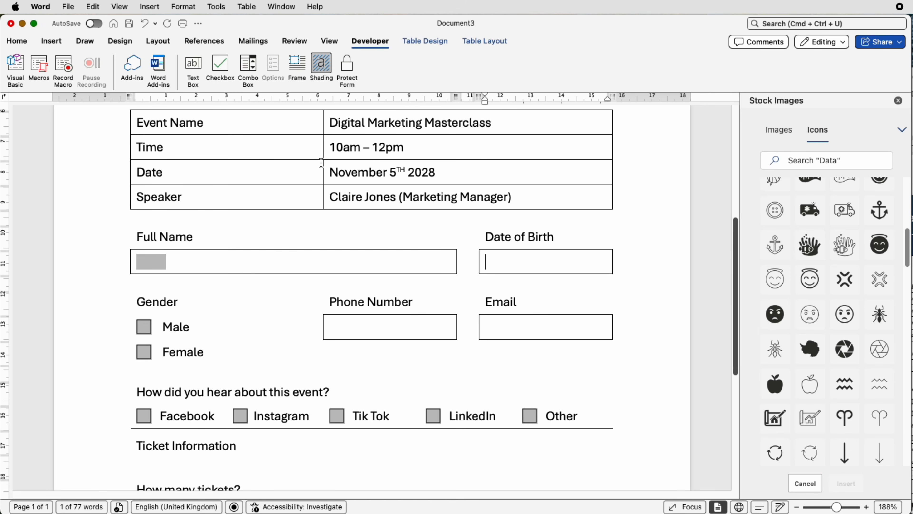
{"action": "left_click", "coordinate": [194, 67]}
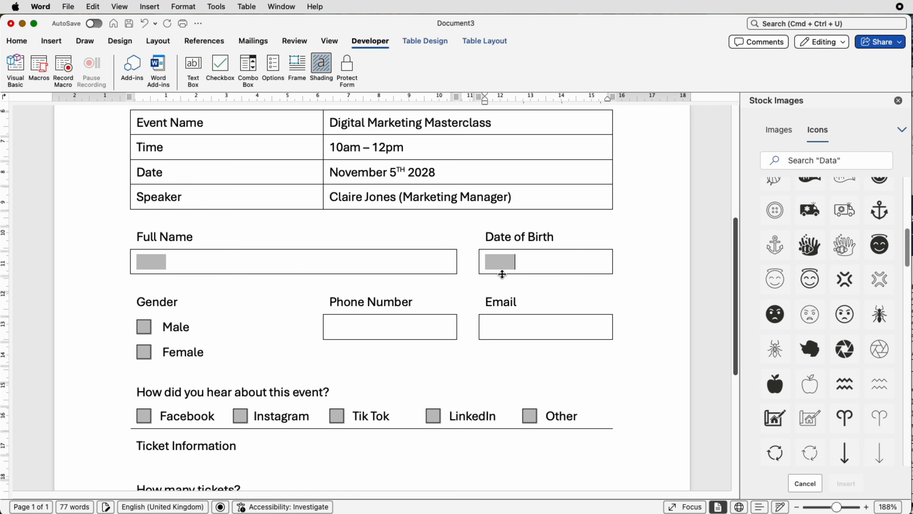
{"action": "left_click", "coordinate": [504, 262]}
{"action": "right_click", "coordinate": [503, 259]}
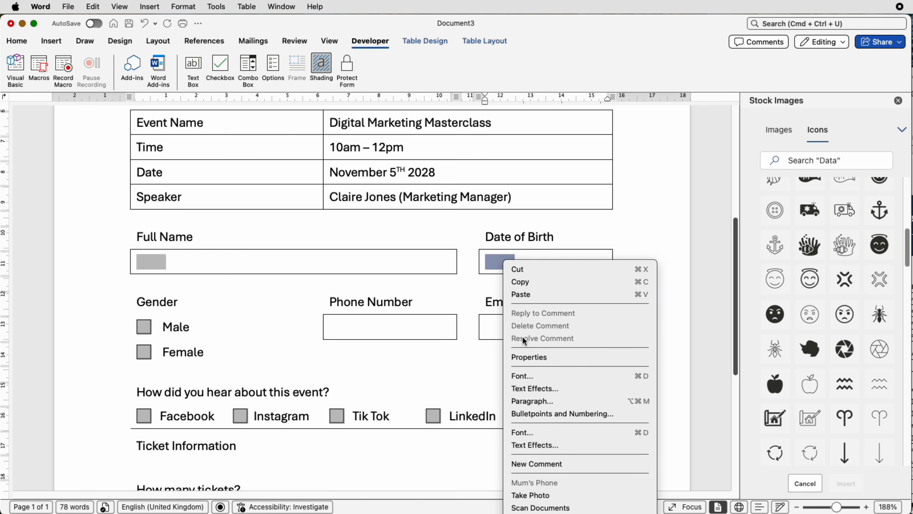
{"action": "left_click", "coordinate": [532, 355]}
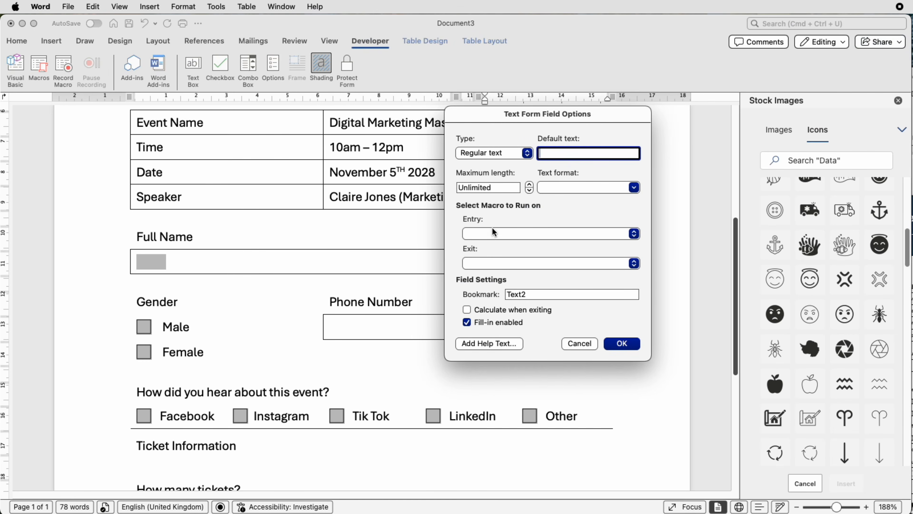
{"action": "left_click", "coordinate": [494, 189]}
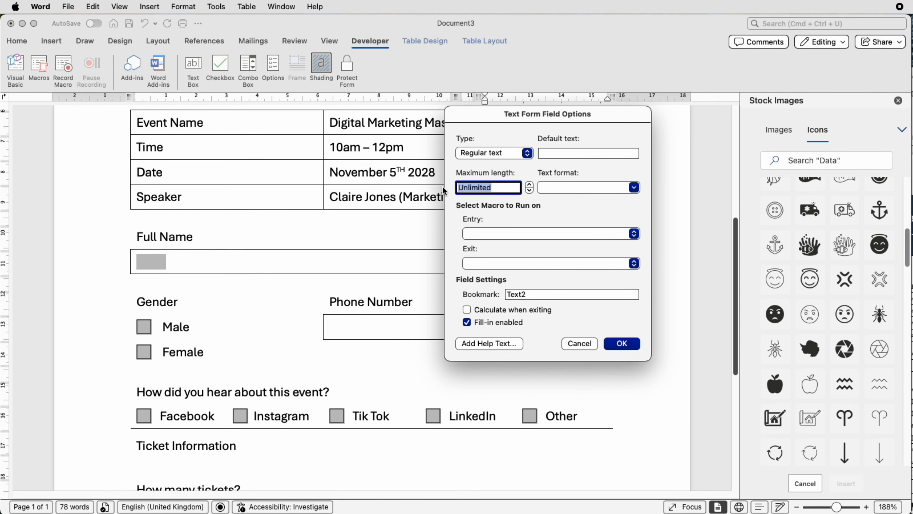
{"action": "type", "text": "10"}
{"action": "left_click", "coordinate": [615, 344]}
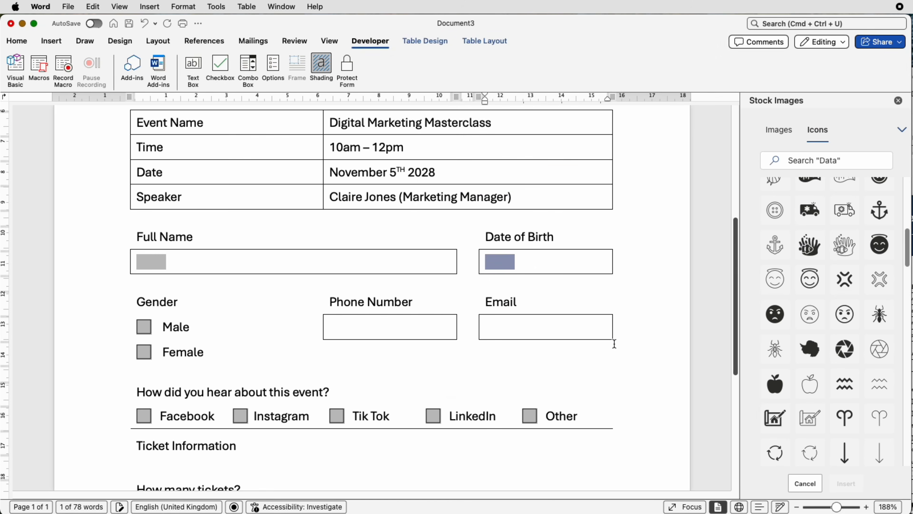
- Copy the Date of Birth text form field into the Phone Number box
{"action": "left_click", "coordinate": [424, 330]}
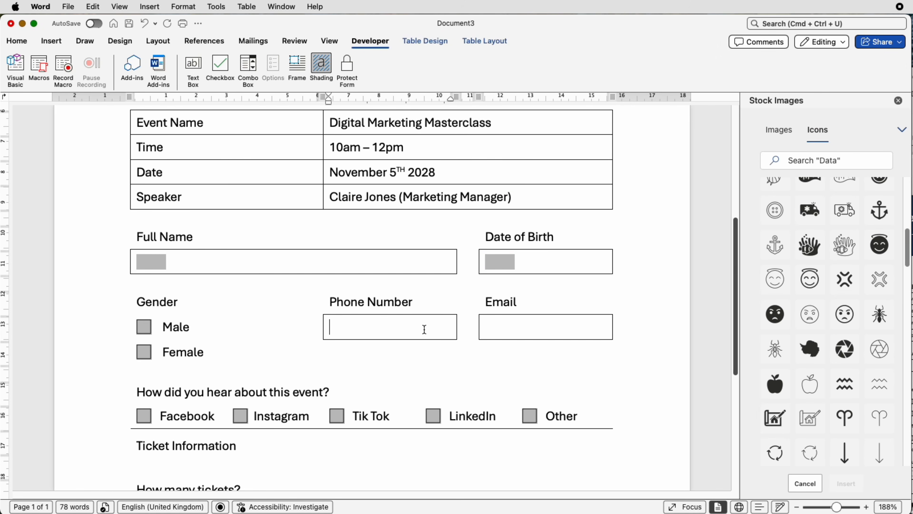
{"action": "left_click", "coordinate": [499, 262]}
{"action": "left_click", "coordinate": [405, 331]}
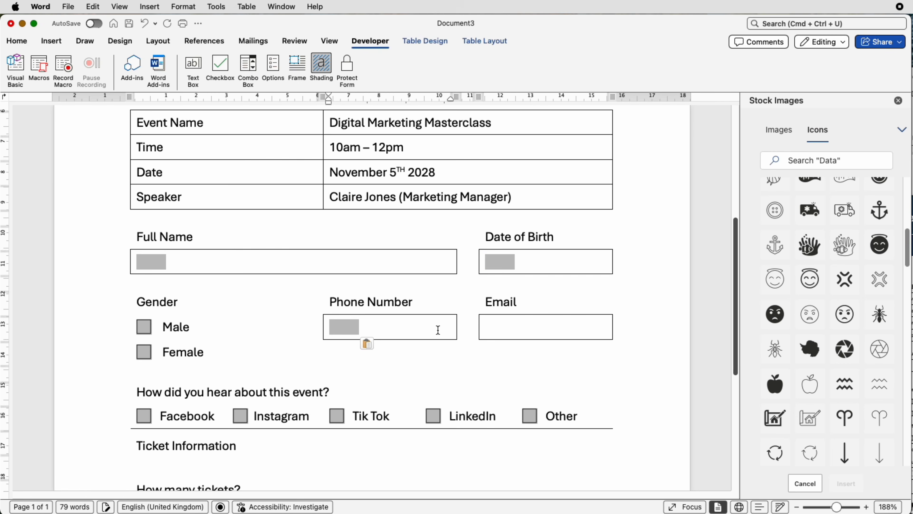
- Copy the Full Name text form field into the Email box
{"action": "left_click", "coordinate": [509, 327]}
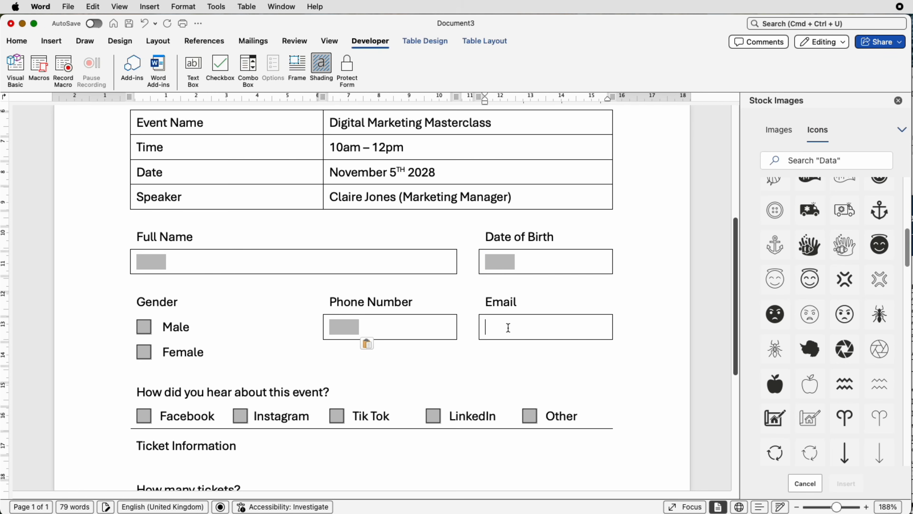
{"action": "left_click", "coordinate": [143, 262]}
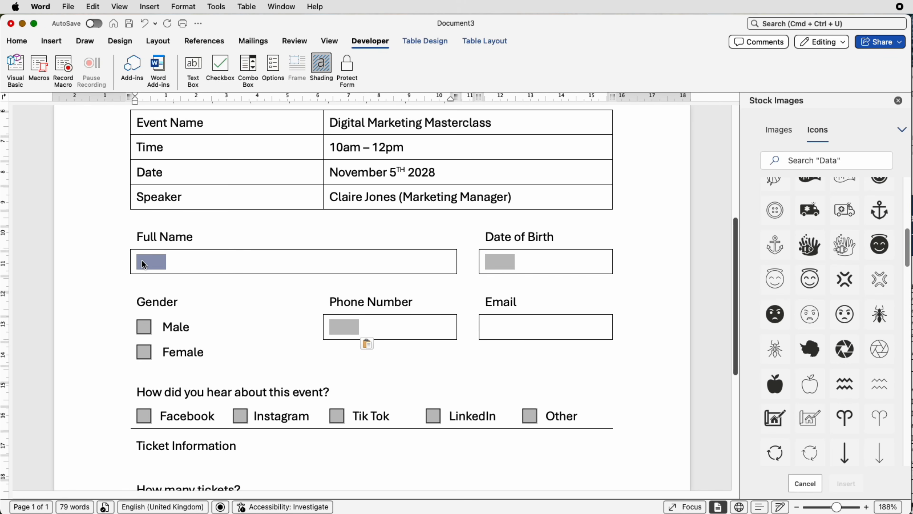
{"action": "left_click", "coordinate": [500, 328]}
{"action": "key", "text": "cmd+v"}
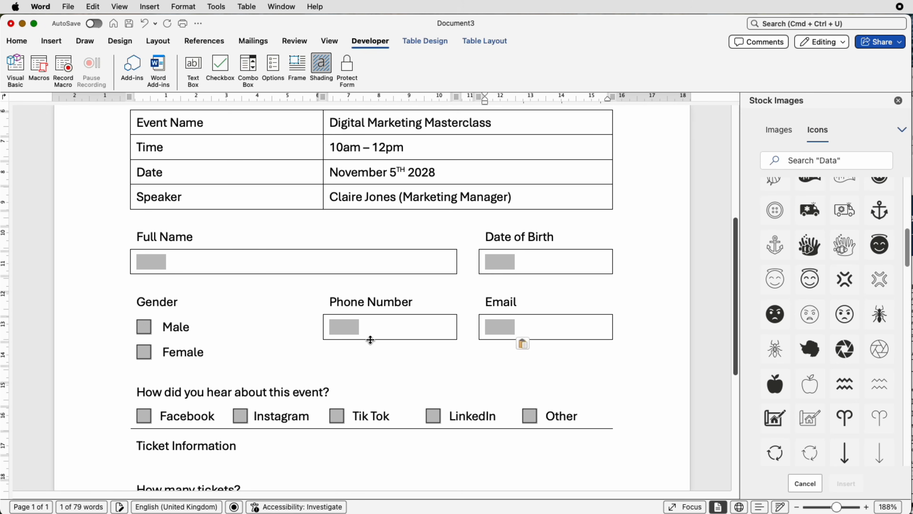
- Insert a combo box form field in the box under "How many tickets?" and open its properties
{"action": "scroll", "coordinate": [369, 340], "scroll_direction": "down", "scroll_amount": 5}
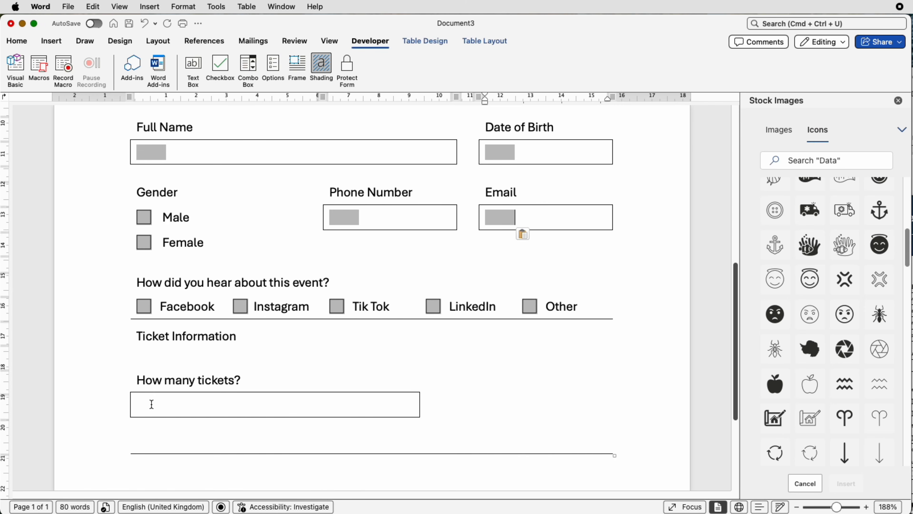
{"action": "left_click", "coordinate": [151, 404]}
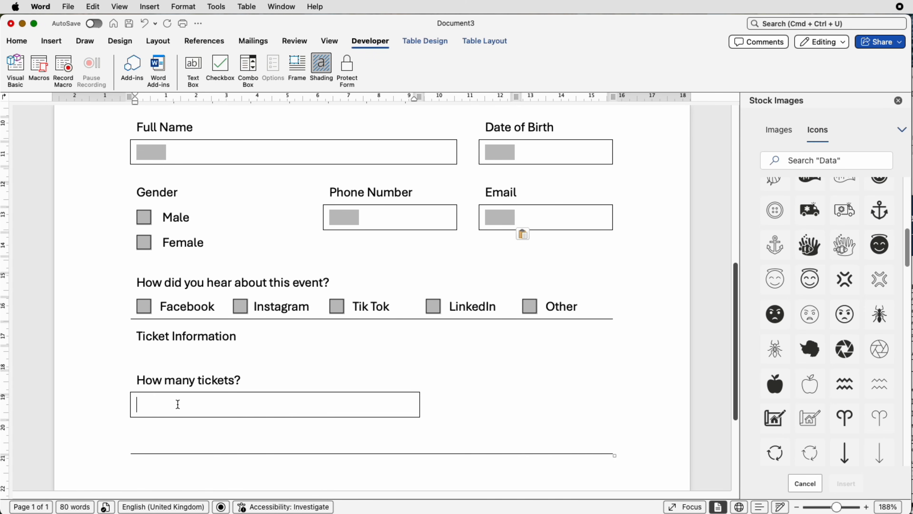
{"action": "left_click", "coordinate": [254, 70]}
{"action": "right_click", "coordinate": [156, 408]}
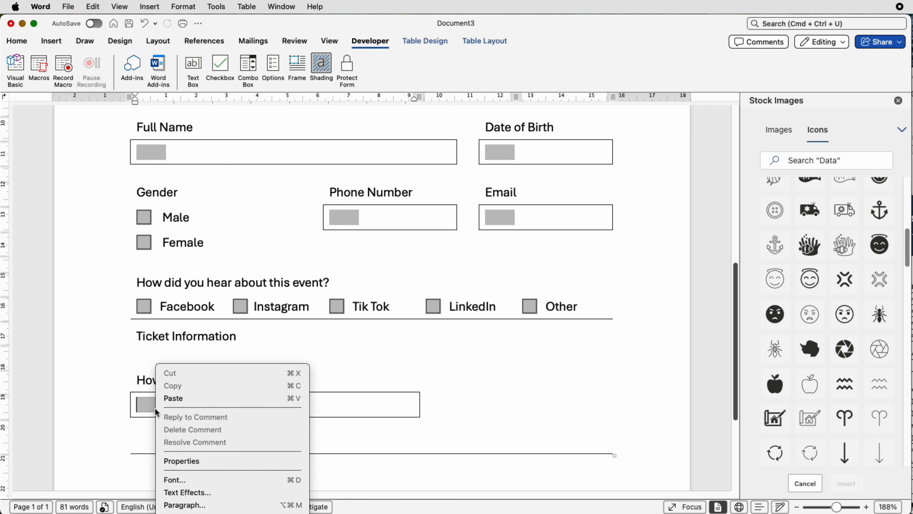
{"action": "left_click", "coordinate": [183, 461]}
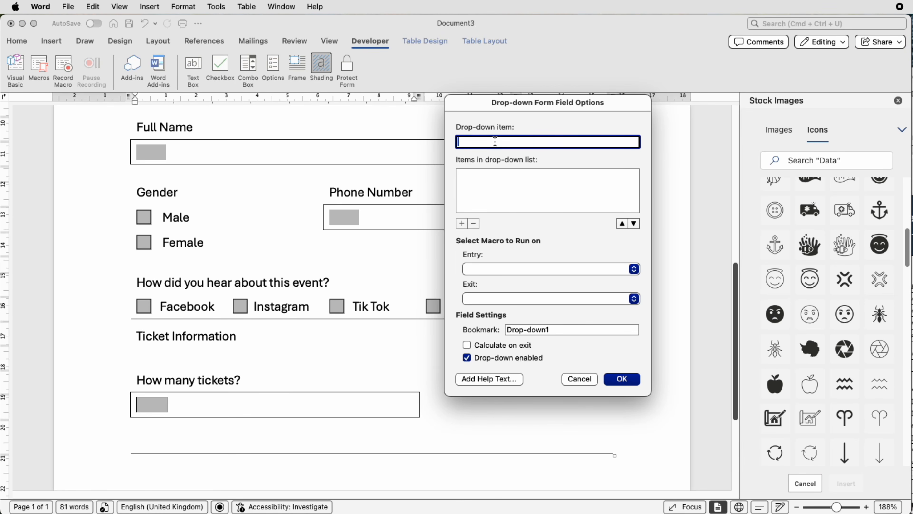
- Add the drop-down items ONE, TWO, THREE and CLICK HERE, and move CLICK HERE to the top of the list
{"action": "type", "text": "ONE"}
{"action": "key", "text": "Return"}
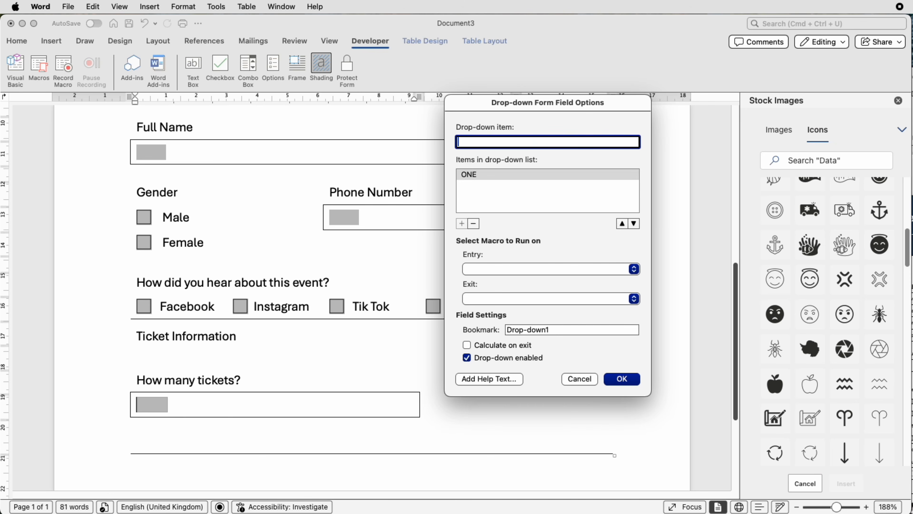
{"action": "type", "text": "TWO"}
{"action": "key", "text": "Return"}
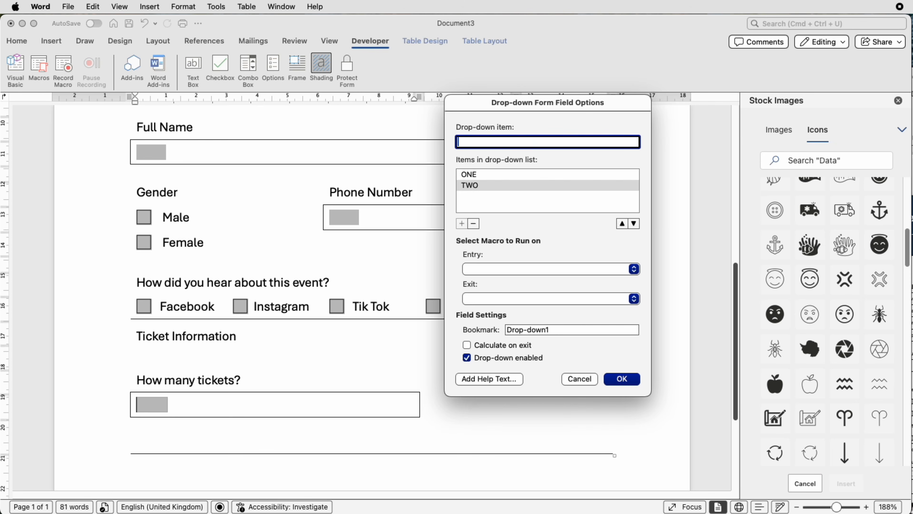
{"action": "type", "text": "THREE"}
{"action": "key", "text": "Return"}
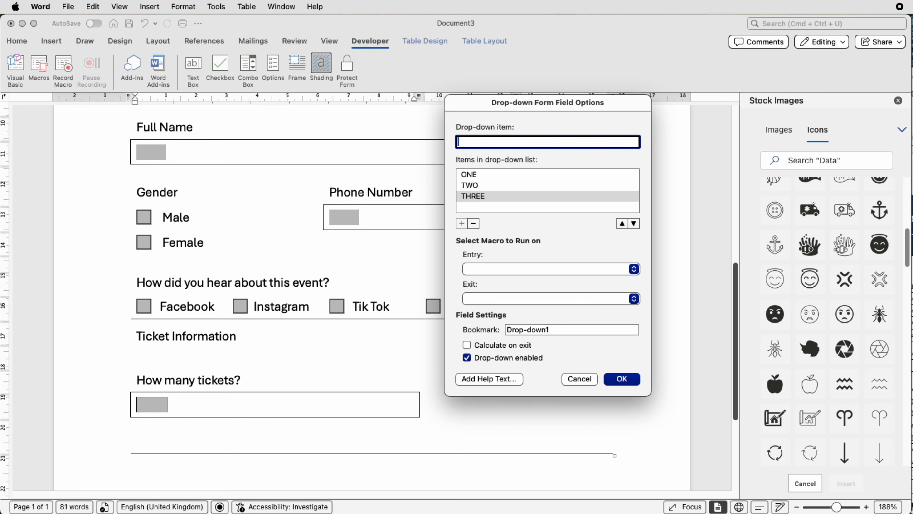
{"action": "type", "text": "CLICK HERE"}
{"action": "left_click", "coordinate": [462, 223]}
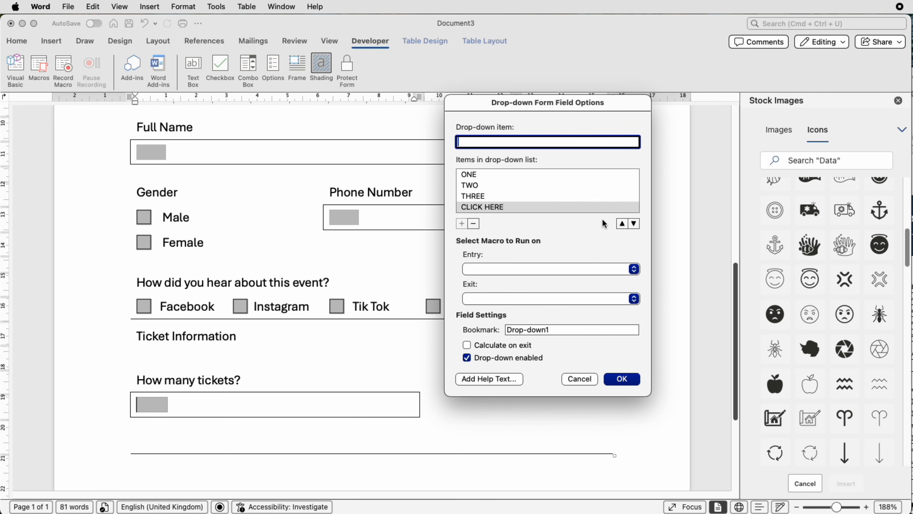
{"action": "left_click", "coordinate": [623, 224]}
{"action": "left_click", "coordinate": [622, 224]}
{"action": "left_click", "coordinate": [622, 224]}
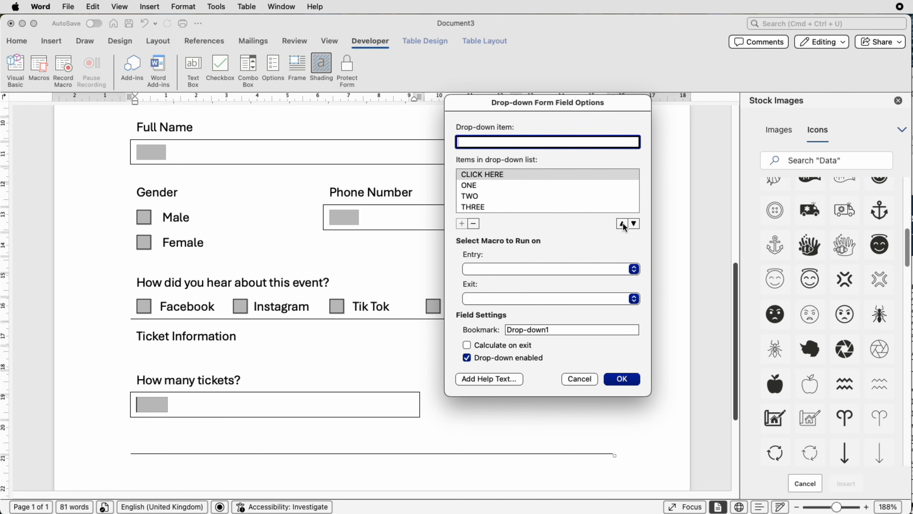
- Set the drop-down field's bookmark to TICKETS and apply the field options
{"action": "left_click_drag", "start_coordinate": [564, 328], "coordinate": [507, 328]}
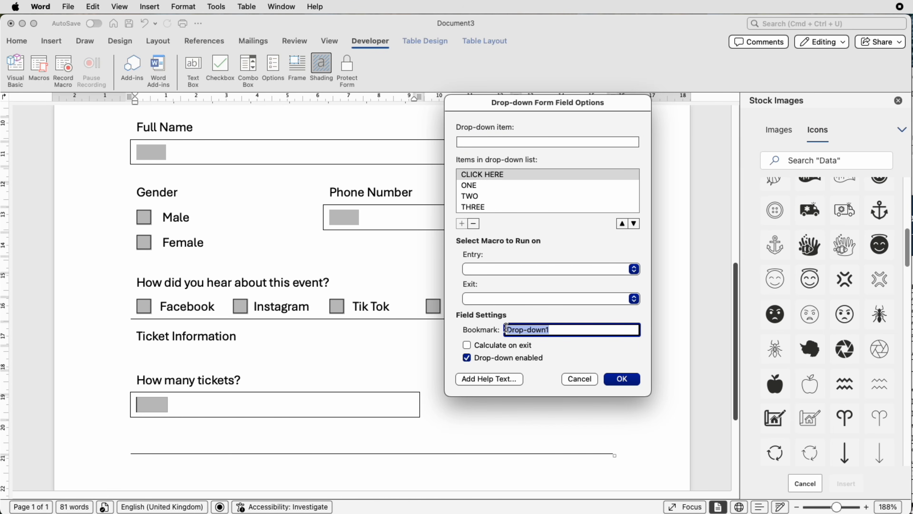
{"action": "type", "text": "TICKETS"}
{"action": "left_click", "coordinate": [621, 379]}
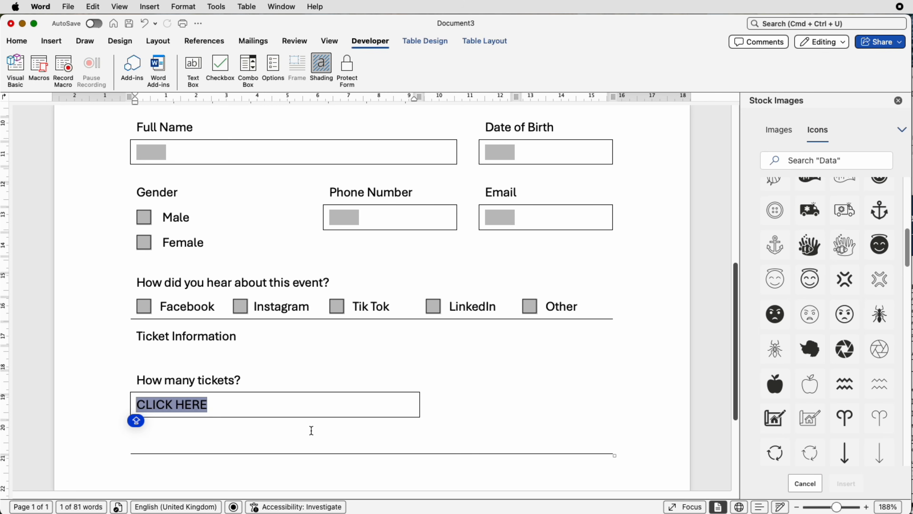
{"action": "left_click", "coordinate": [312, 437]}
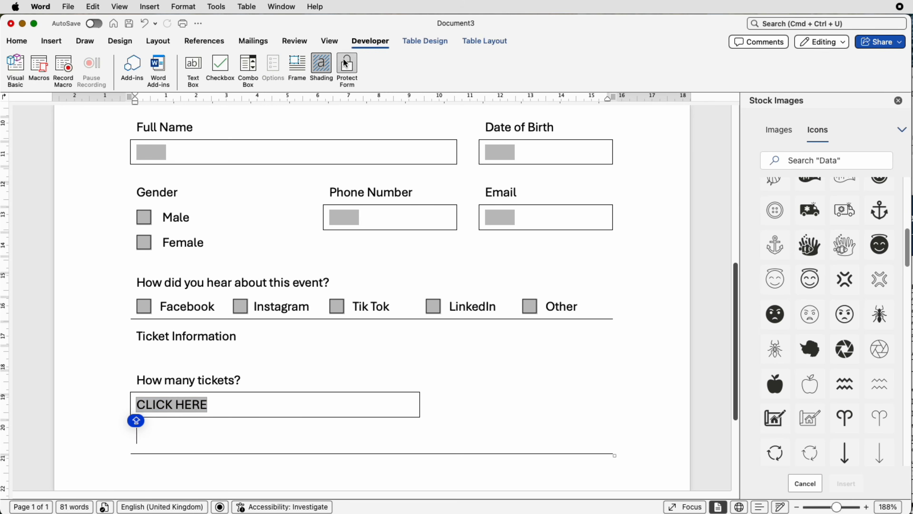
- Turn off the form field shading and protect the form
{"action": "left_click", "coordinate": [325, 68]}
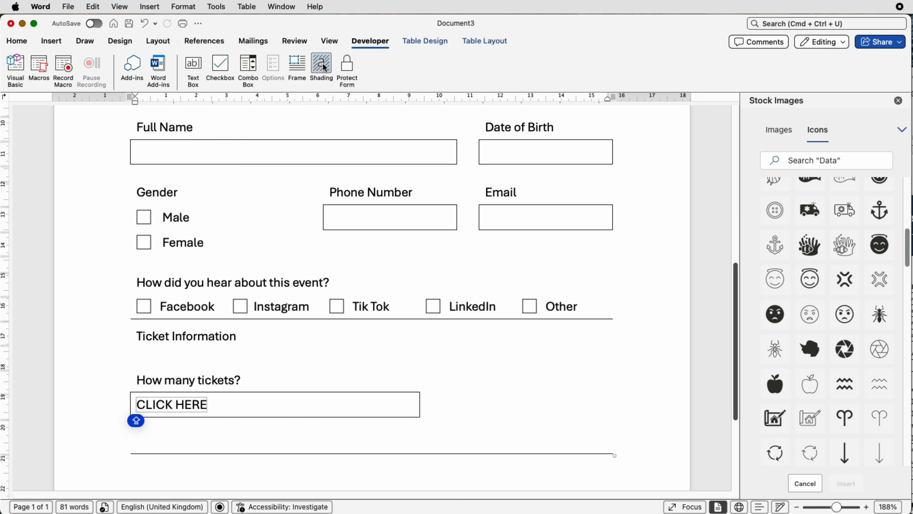
{"action": "left_click", "coordinate": [325, 67]}
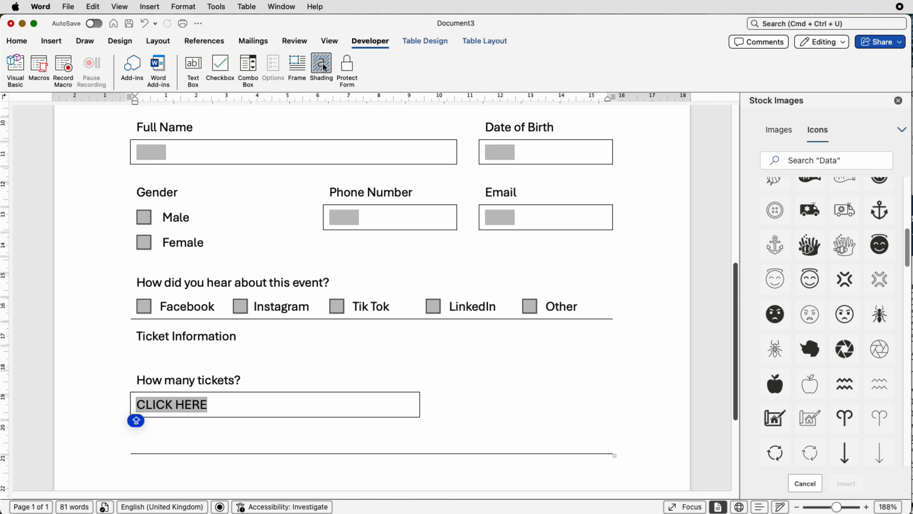
{"action": "left_click", "coordinate": [325, 67]}
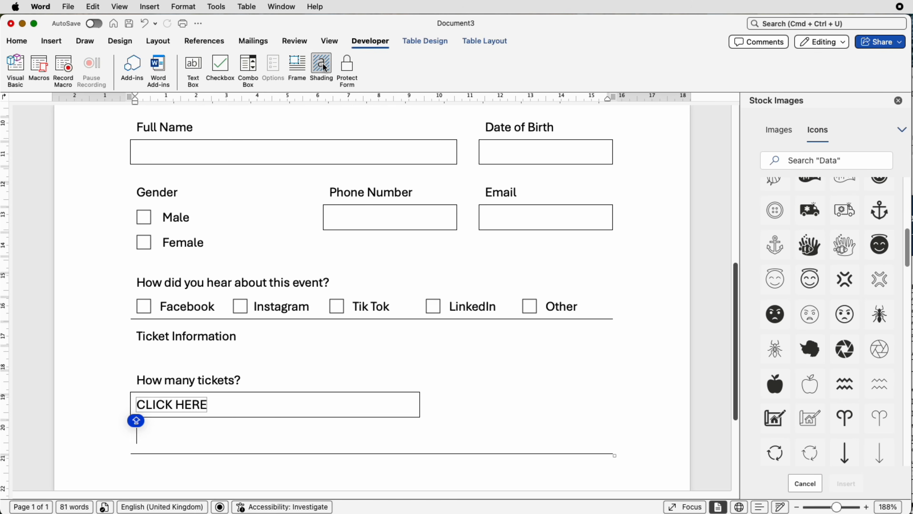
{"action": "left_click", "coordinate": [347, 68]}
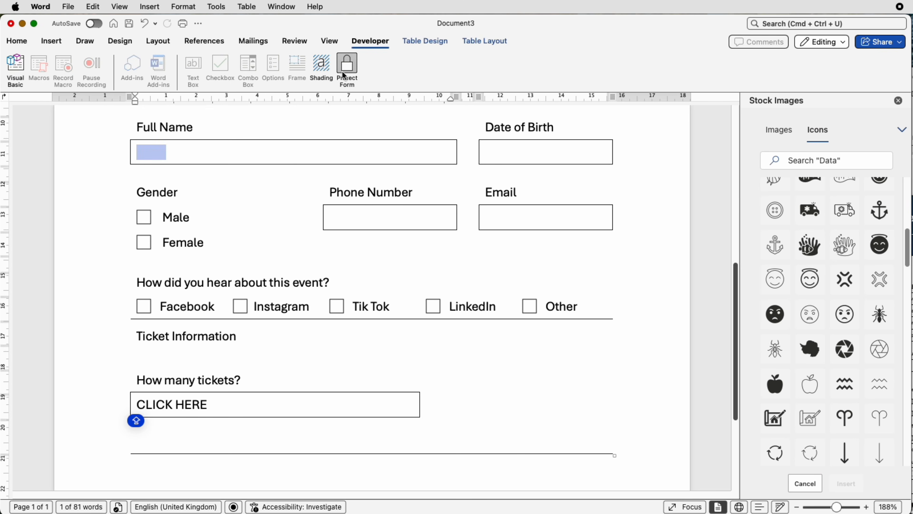
- Test the "How many tickets?" drop-down by choosing THREE and ONE, and leave the field
{"action": "left_click", "coordinate": [197, 409]}
{"action": "left_click", "coordinate": [204, 407]}
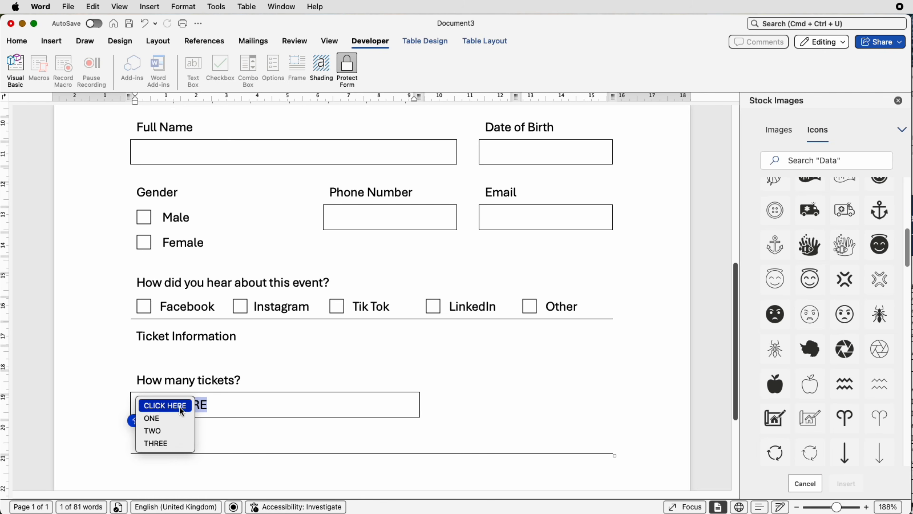
{"action": "left_click", "coordinate": [155, 443]}
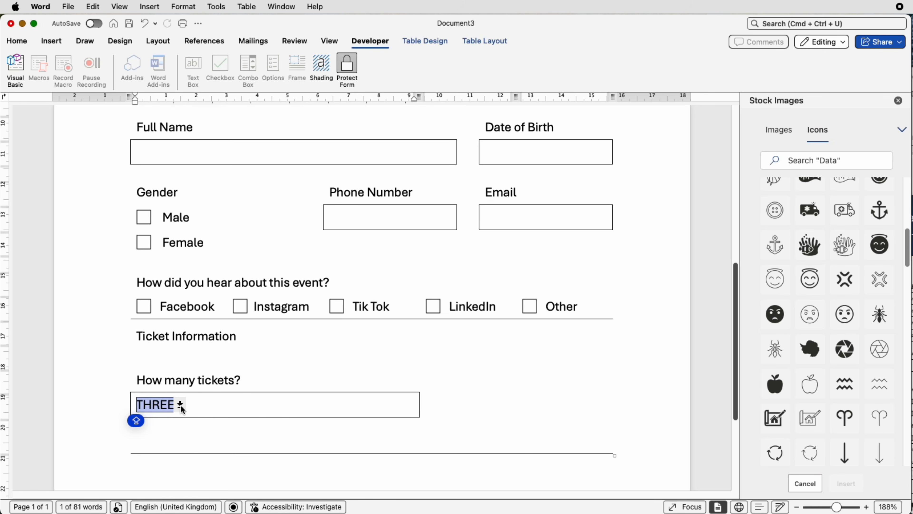
{"action": "left_click", "coordinate": [180, 405]}
{"action": "left_click", "coordinate": [170, 419]}
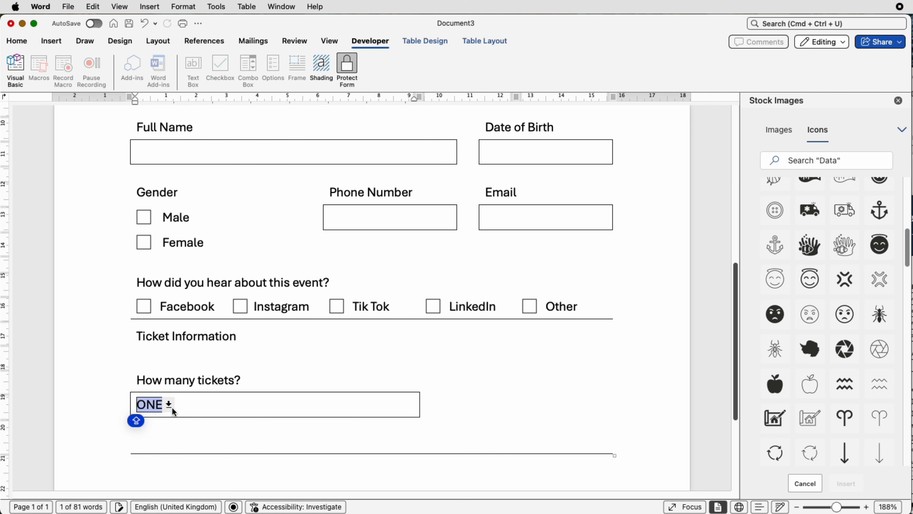
{"action": "key", "text": "Tab"}
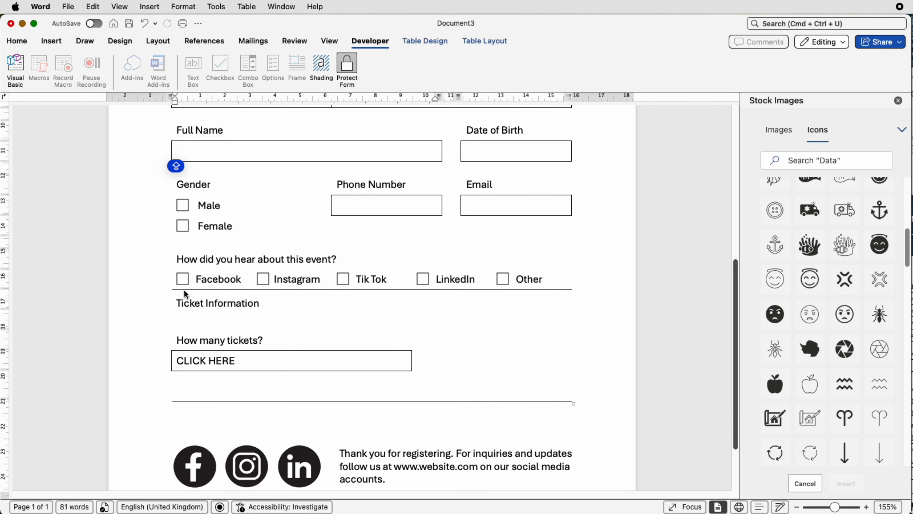
- Test the Facebook and Instagram checkboxes by ticking and unticking each one
{"action": "left_click", "coordinate": [184, 279]}
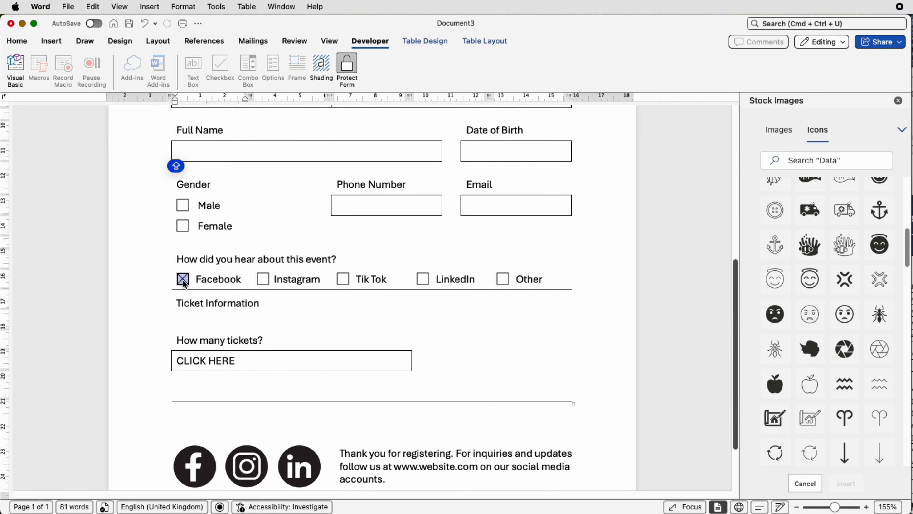
{"action": "left_click", "coordinate": [184, 279]}
{"action": "left_click", "coordinate": [264, 282]}
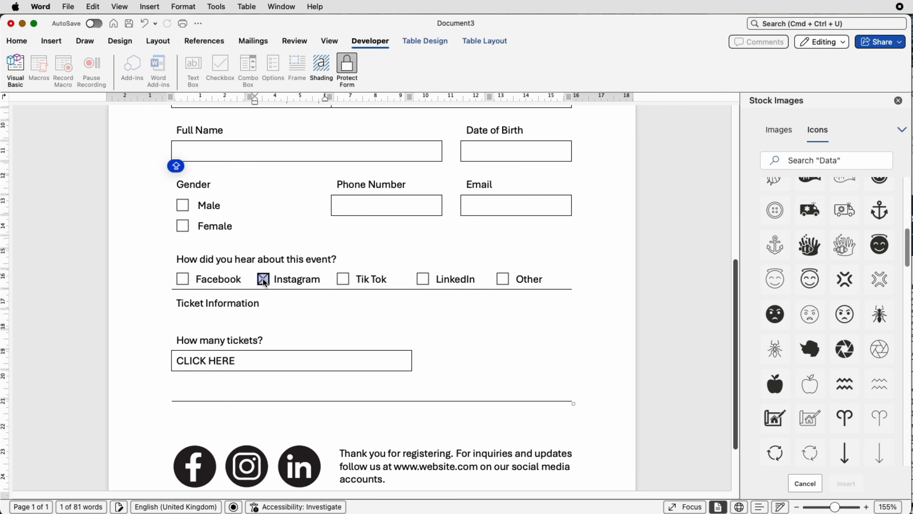
{"action": "left_click", "coordinate": [264, 281]}
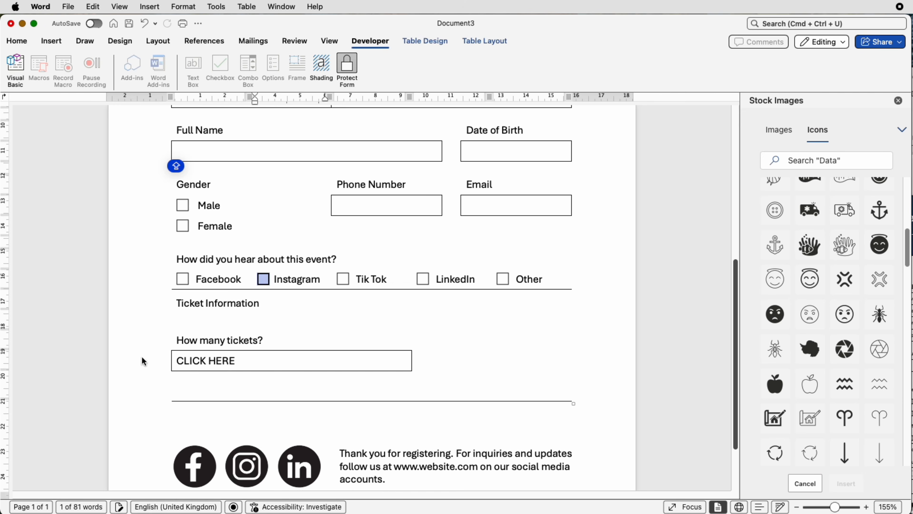